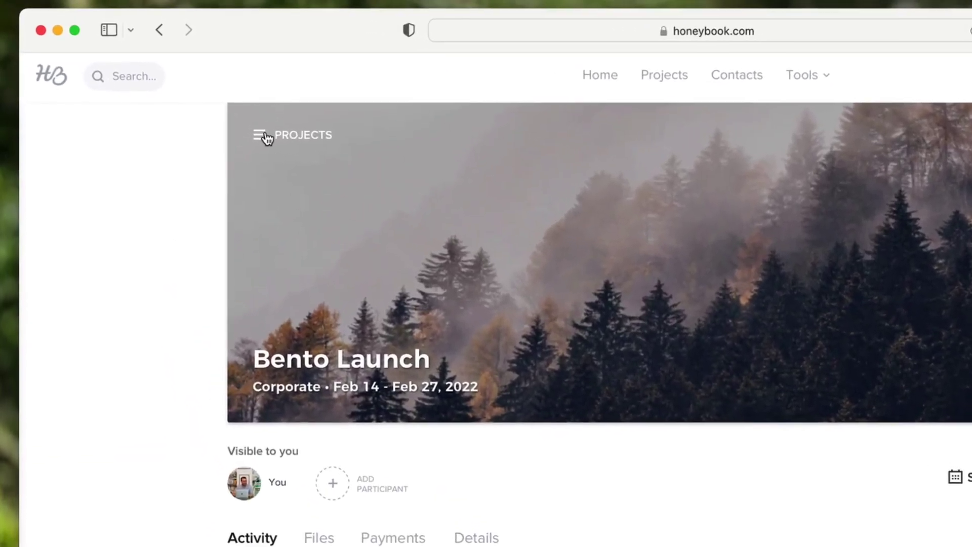
left_click(204, 106)
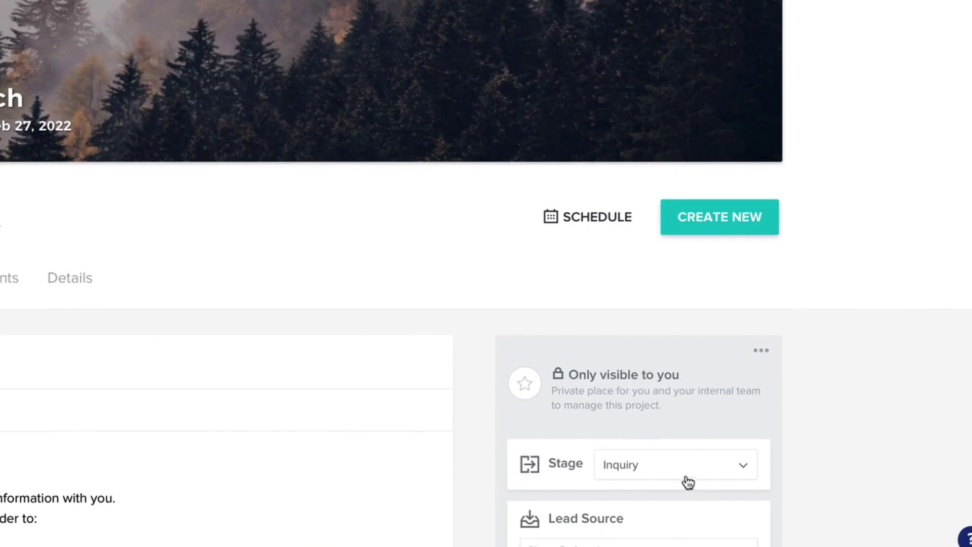
left_click(686, 479)
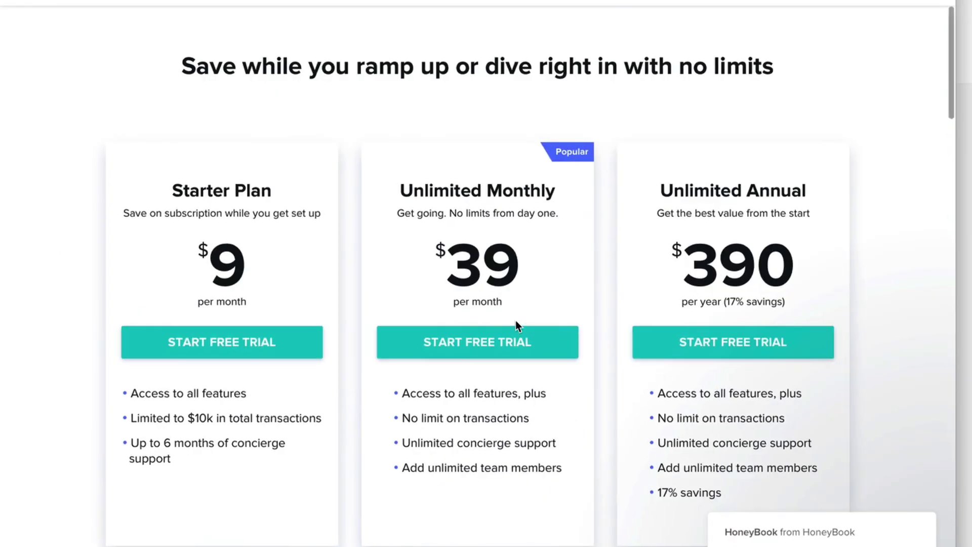
scroll(515, 320, "down", 3)
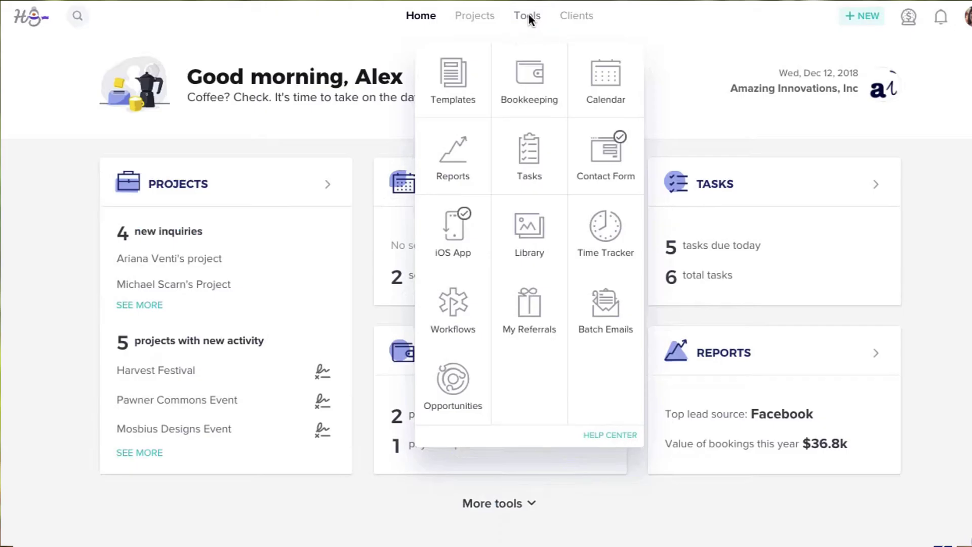
left_click(560, 72)
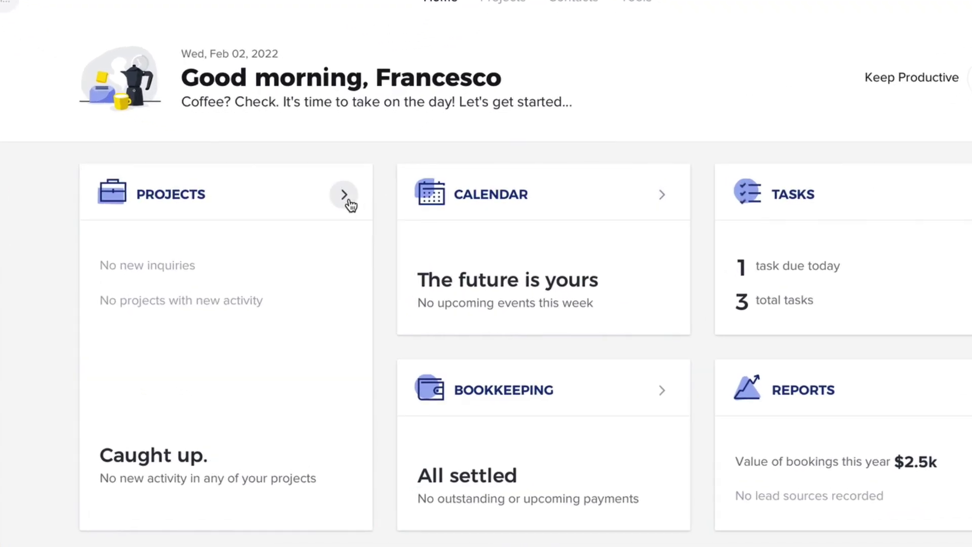
- Start a new project from the projects pipeline and name it "Bento Launch"
left_click(348, 200)
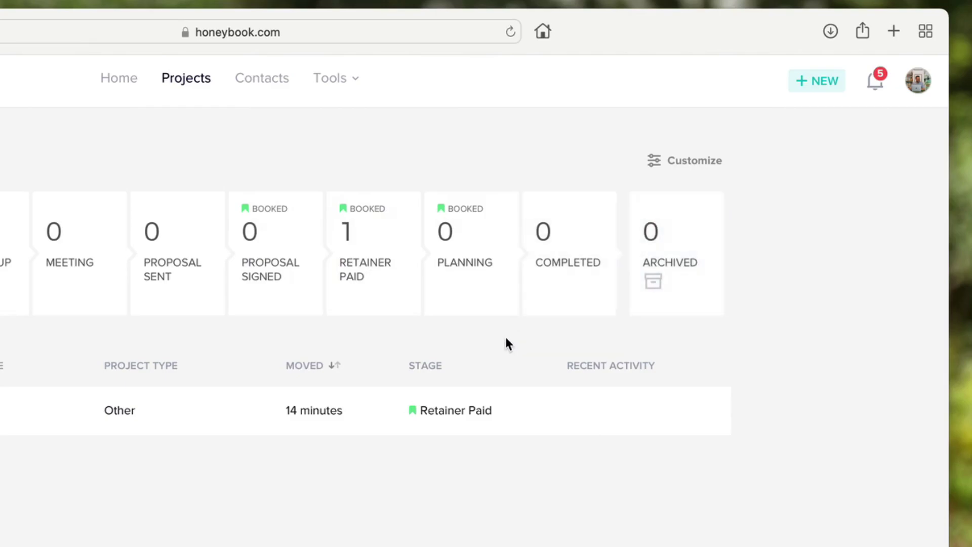
scroll(383, 462, "down", 1)
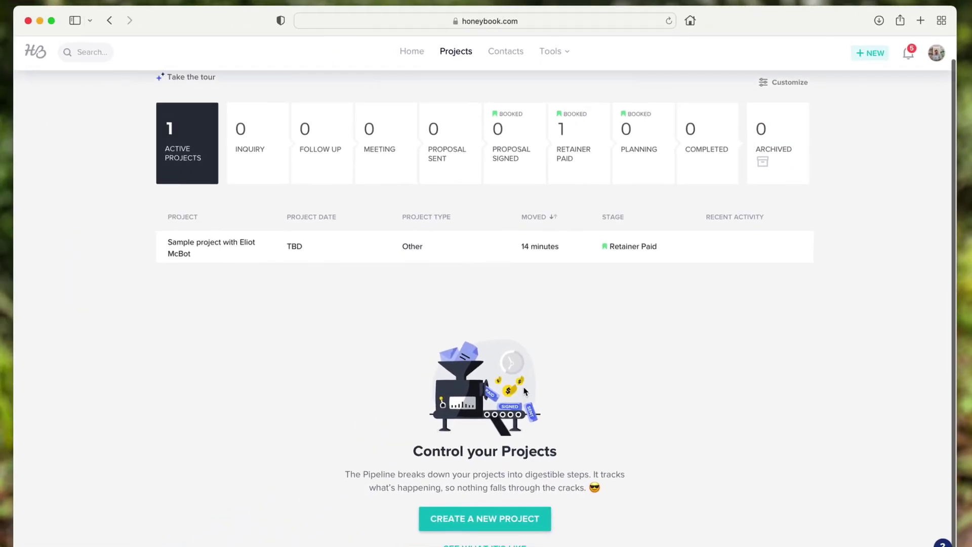
left_click(495, 497)
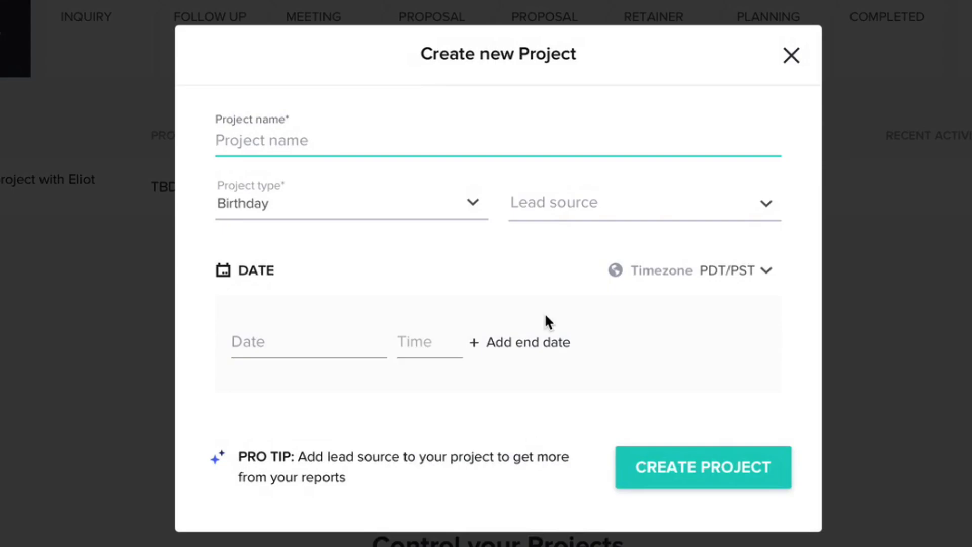
type("Bento Launch")
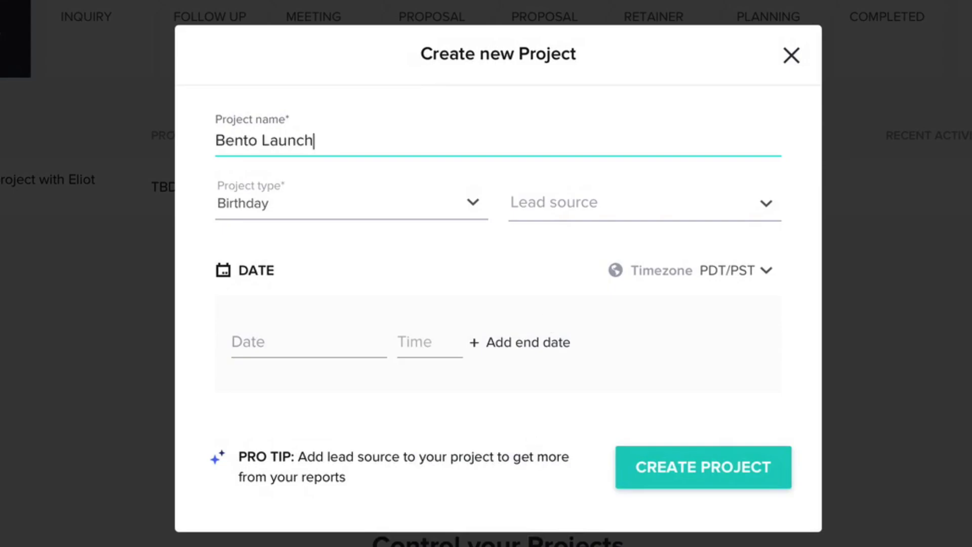
- Set the new project's type to Corporate
left_click(421, 218)
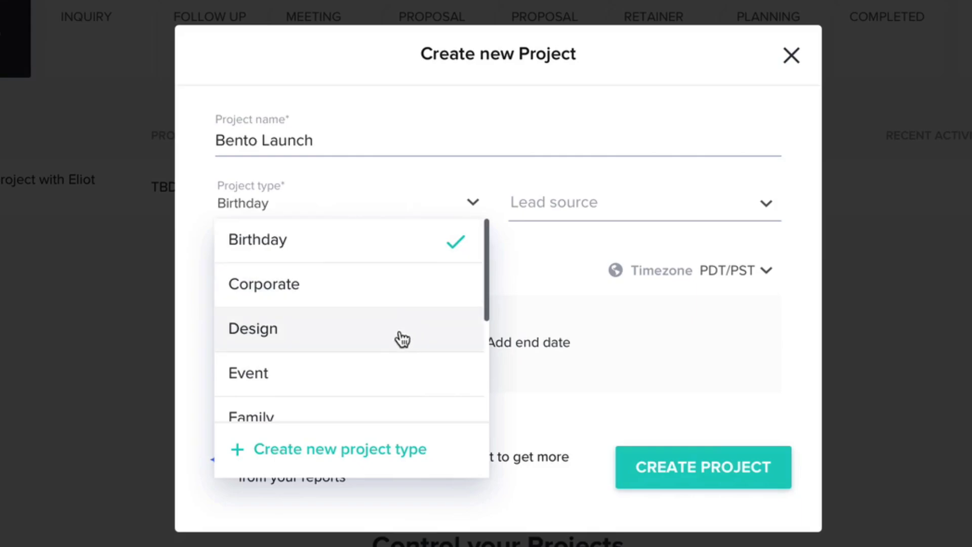
scroll(407, 289, "down", 1)
scroll(407, 296, "down", 5)
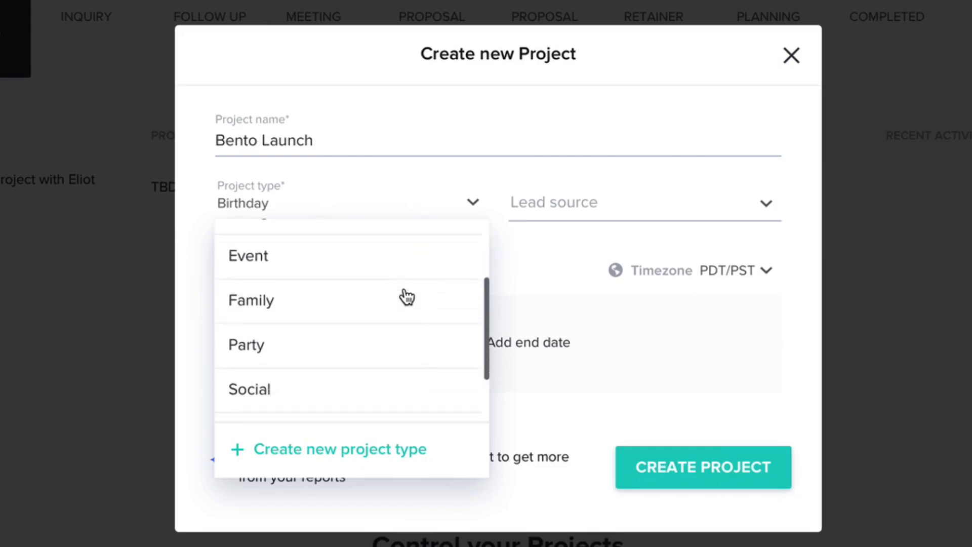
scroll(406, 297, "up", 5)
scroll(407, 296, "up", 1)
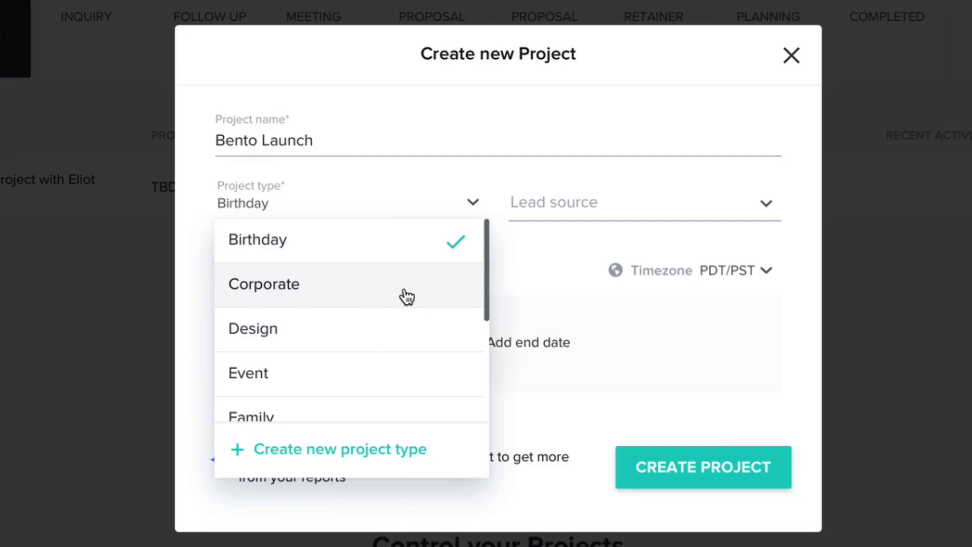
left_click(406, 297)
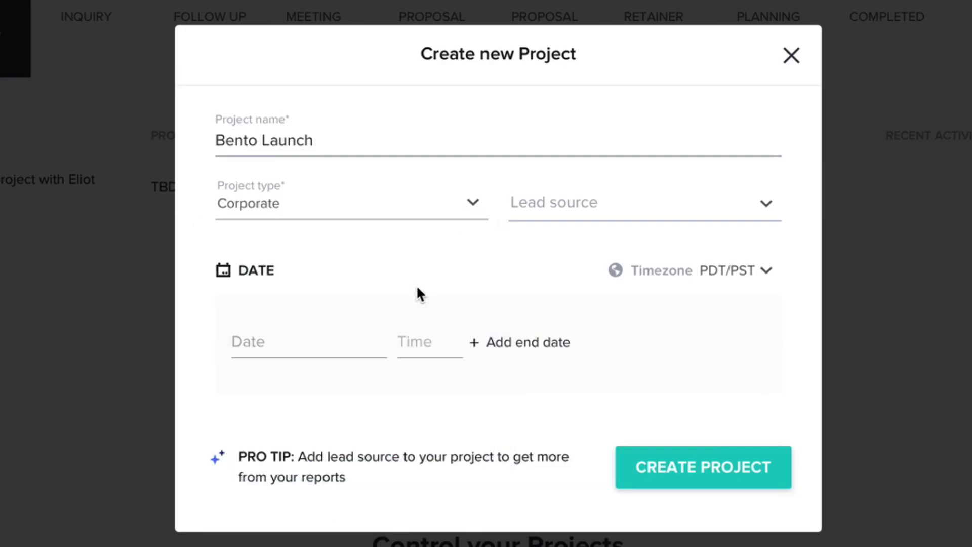
- Set the new project's lead source to Client Referral
left_click(599, 219)
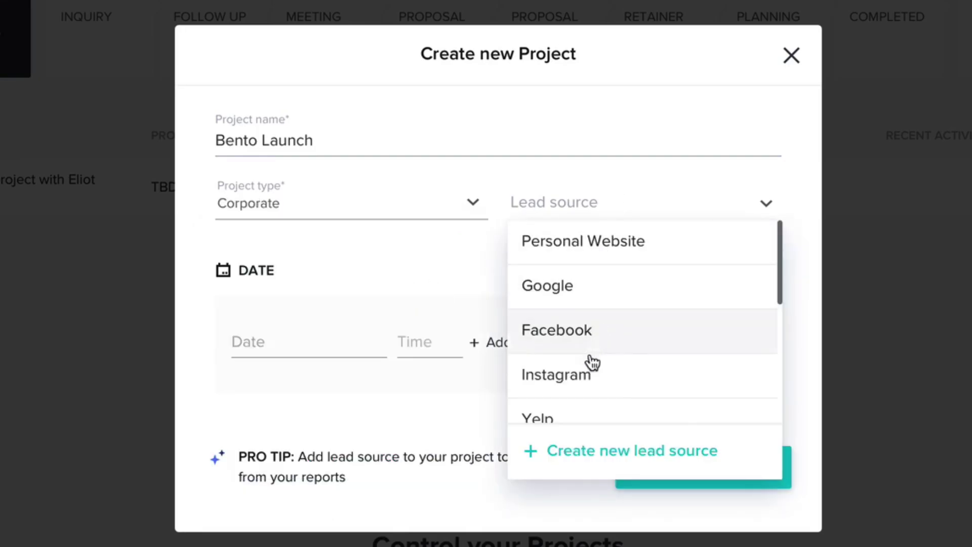
scroll(589, 362, "down", 1)
scroll(591, 364, "down", 4)
scroll(592, 364, "up", 5)
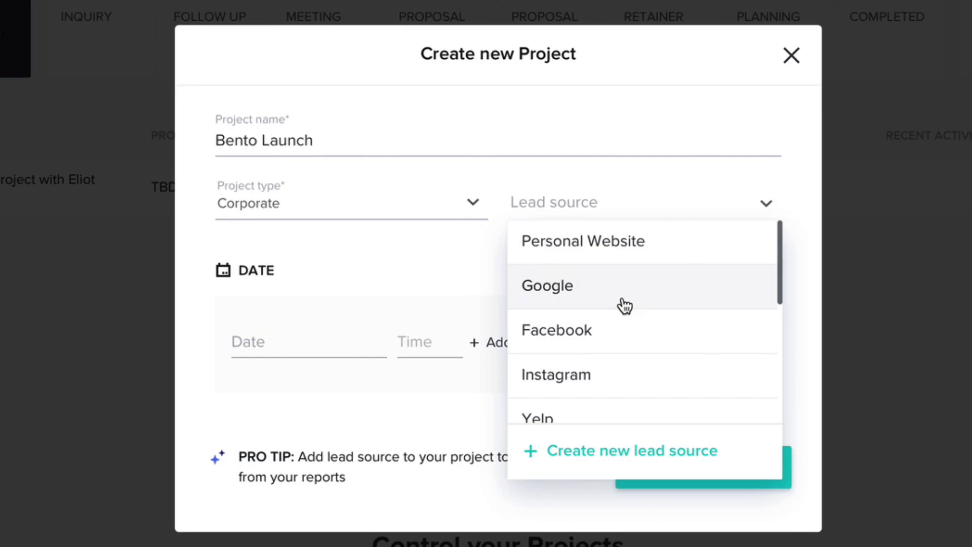
scroll(625, 306, "down", 5)
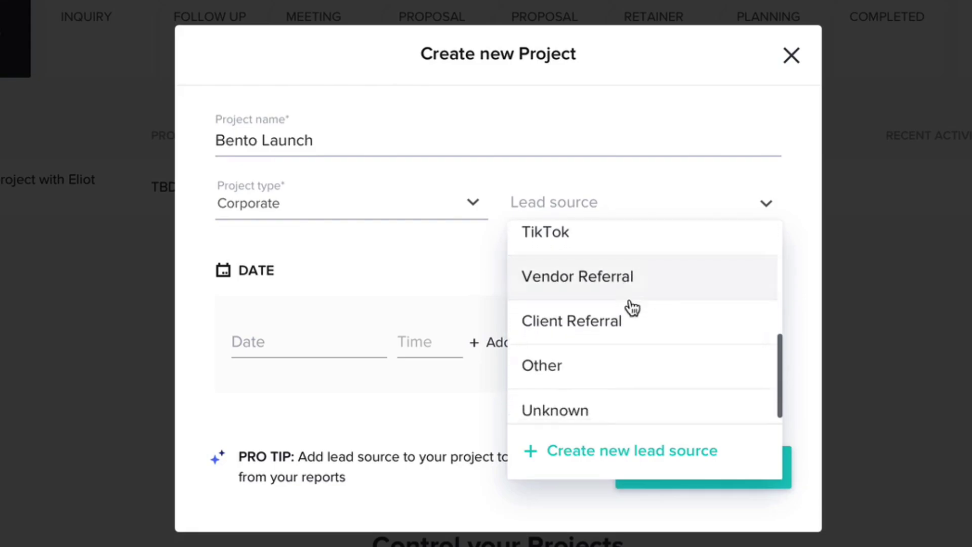
left_click(701, 326)
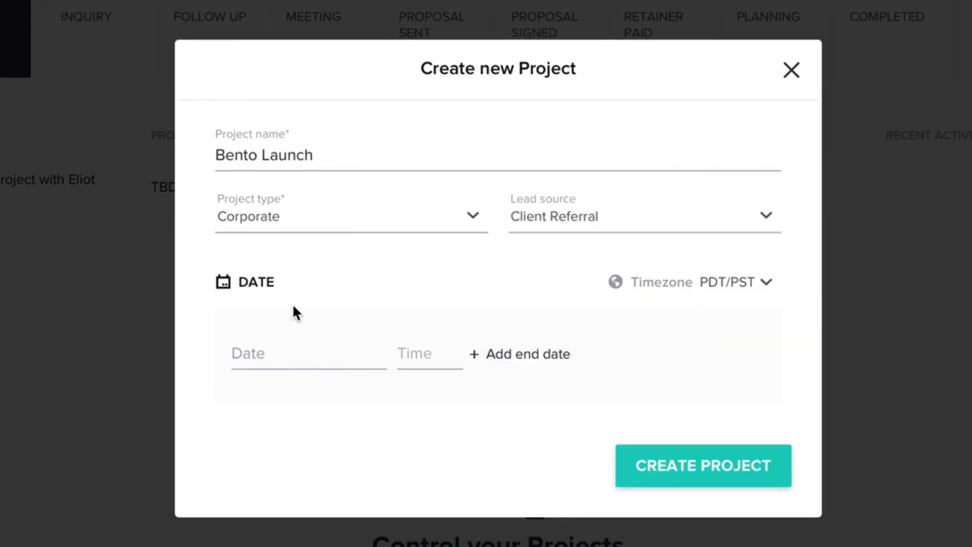
- Set the project dates from Mon, Feb 14, 2022 to Sun, Feb 27, 2022, adding an end date
left_click(267, 357)
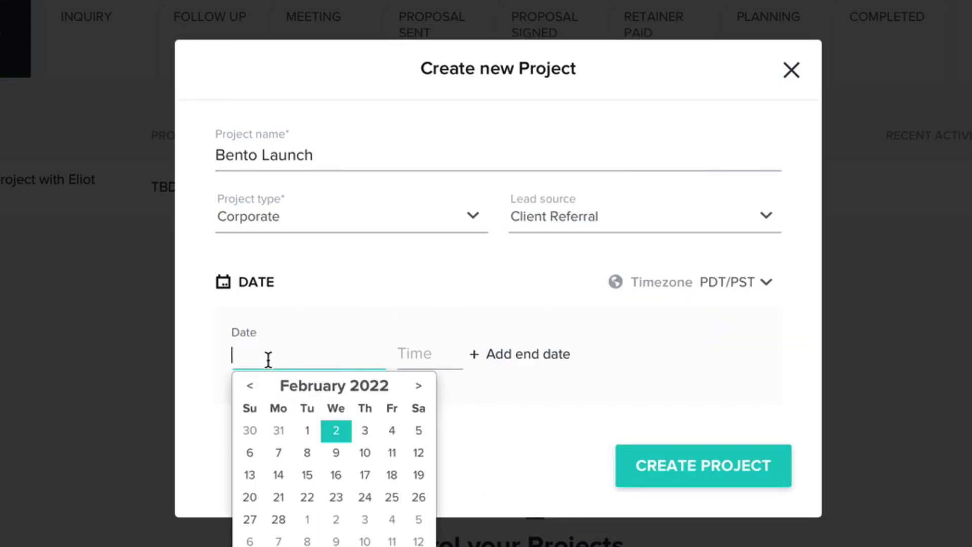
left_click(278, 481)
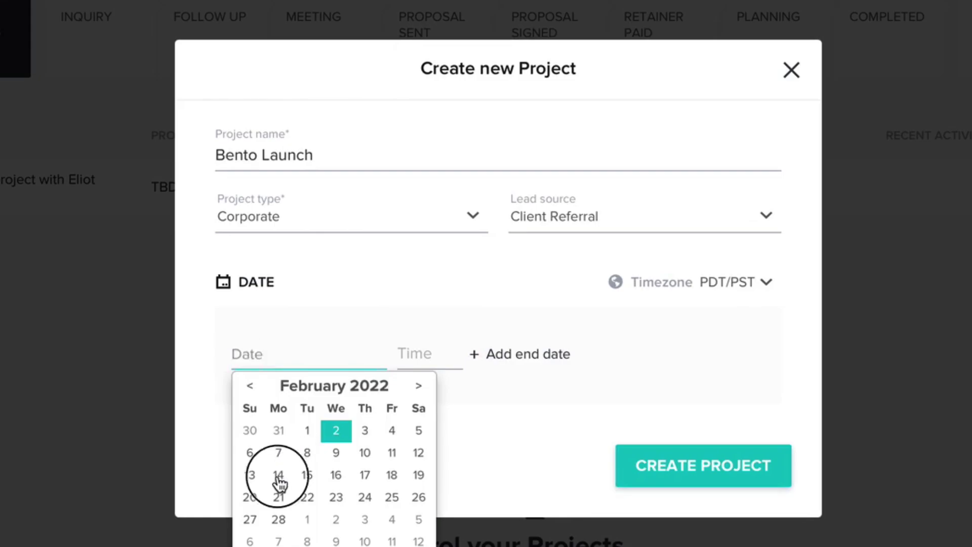
left_click(509, 357)
left_click(527, 354)
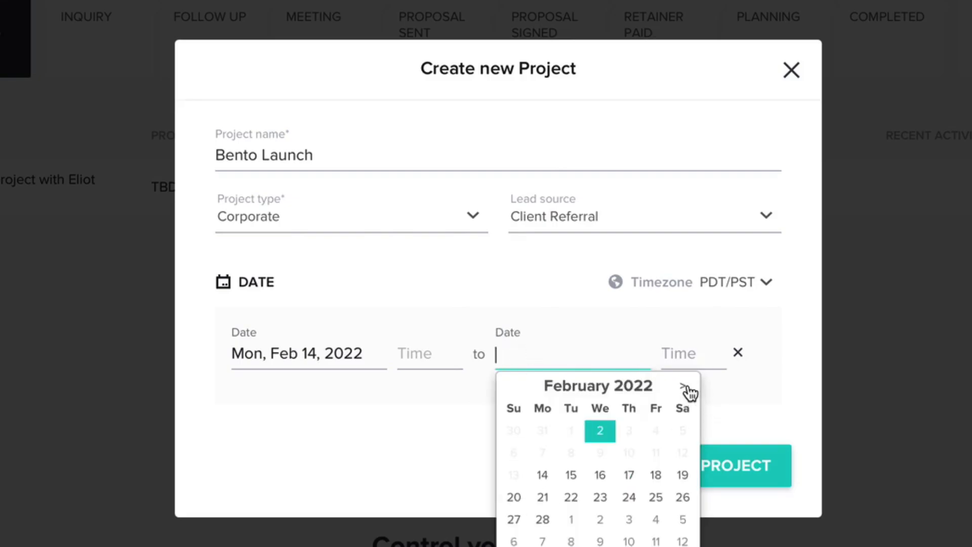
left_click_drag(690, 393, 527, 512)
left_click(521, 516)
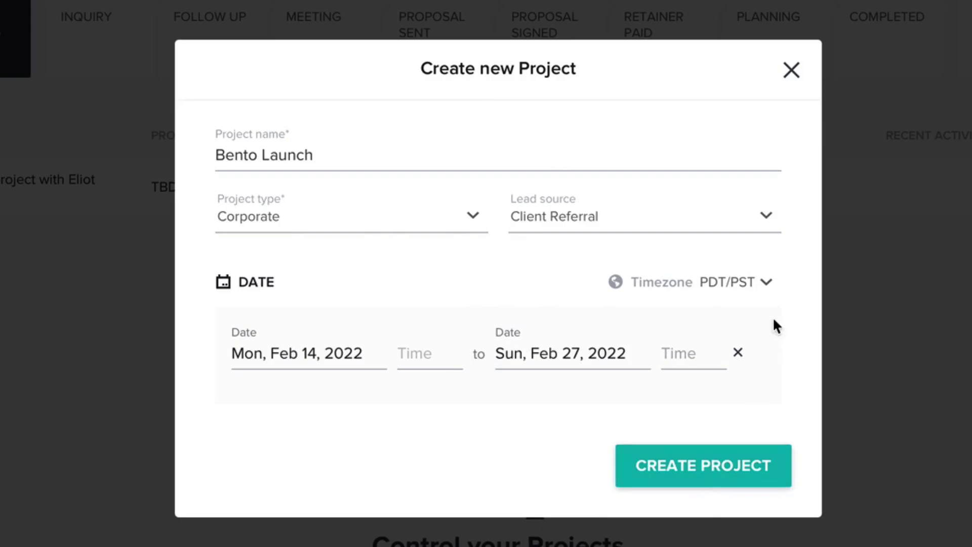
left_click(767, 282)
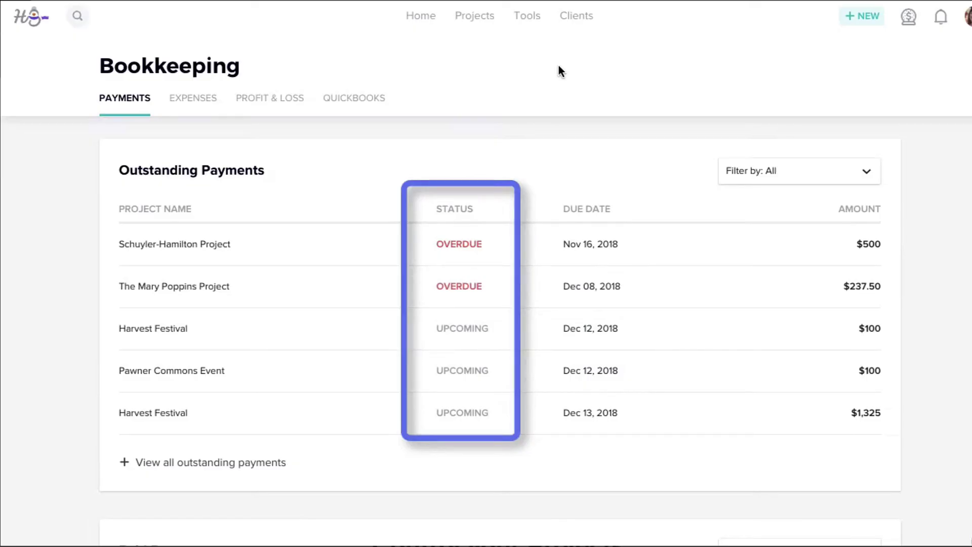
scroll(559, 67, "down", 7)
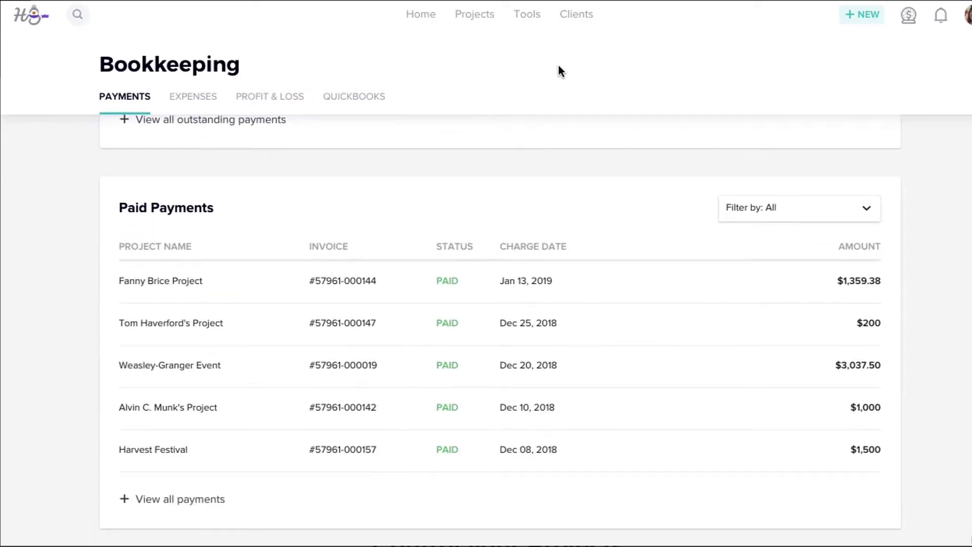
left_click(212, 500)
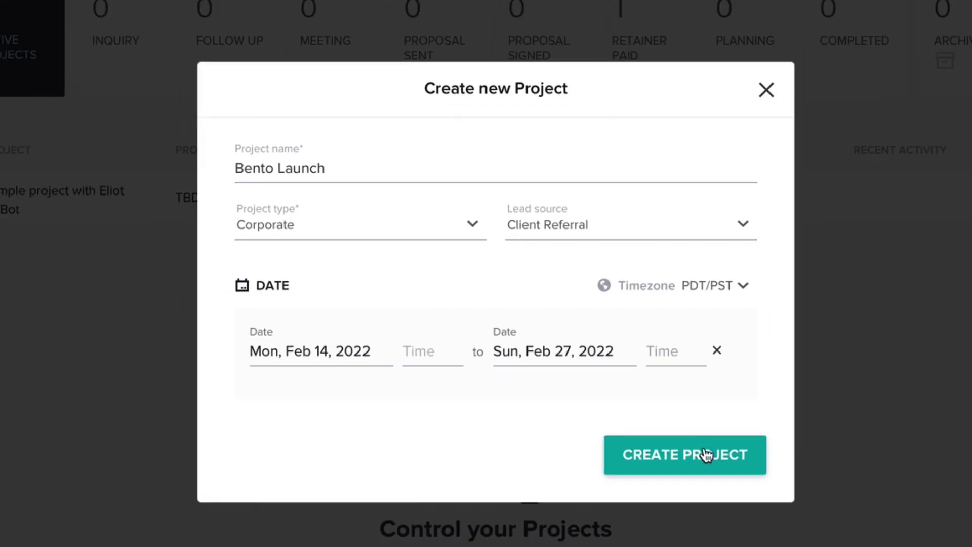
- Create the Bento Launch project and skip adding a participant
left_click(704, 455)
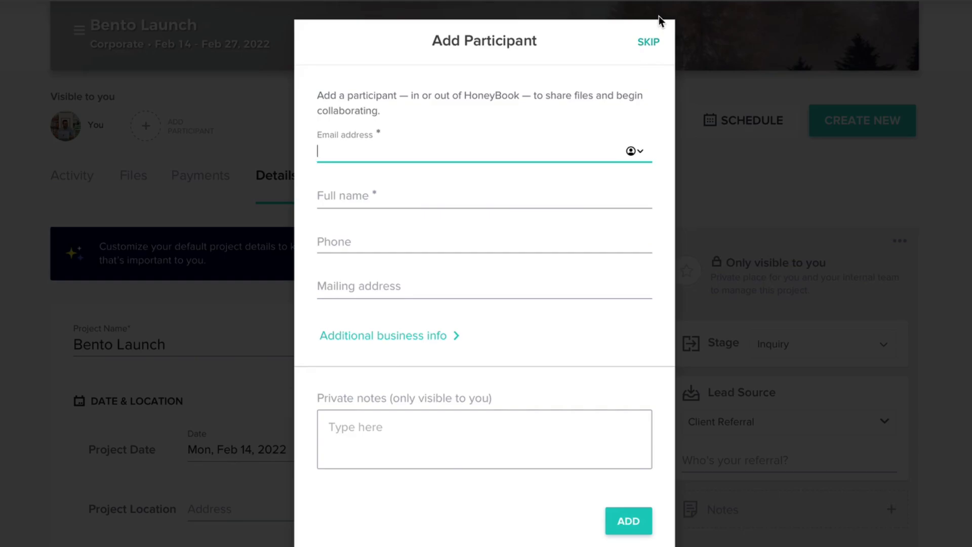
left_click(653, 44)
- Review the Bento Launch project's details, including its dates, location, description and private notes sections
scroll(539, 216, "up", 5)
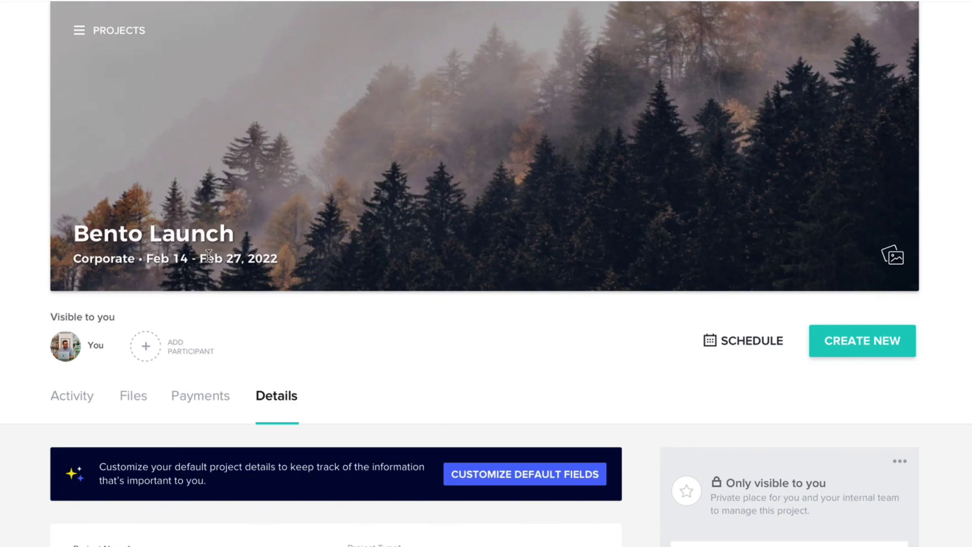
scroll(267, 286, "down", 2)
scroll(266, 281, "down", 3)
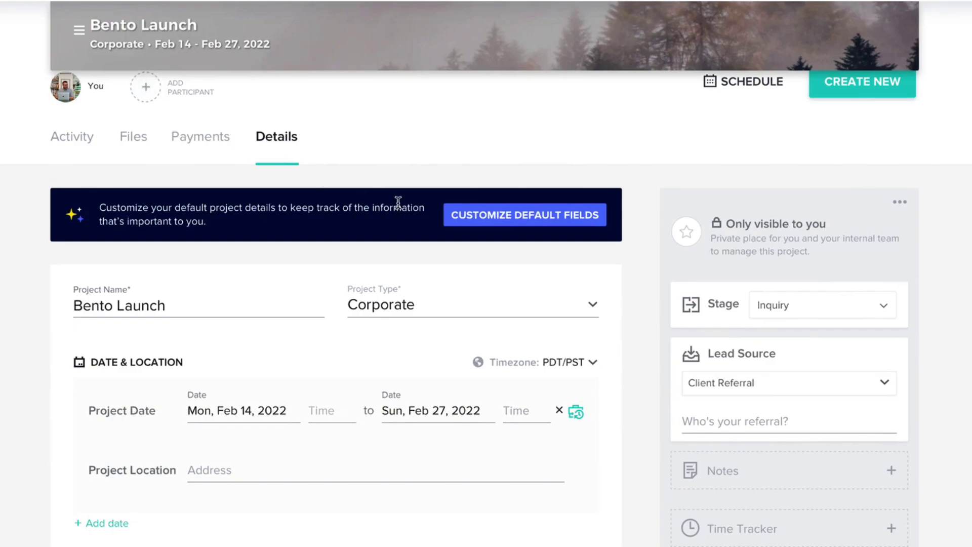
scroll(564, 258, "down", 2)
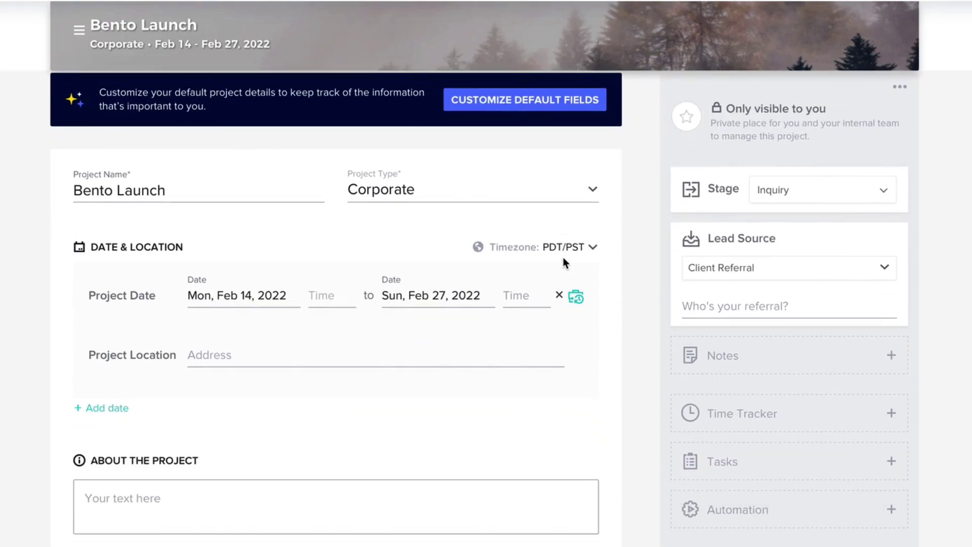
scroll(414, 329, "down", 4)
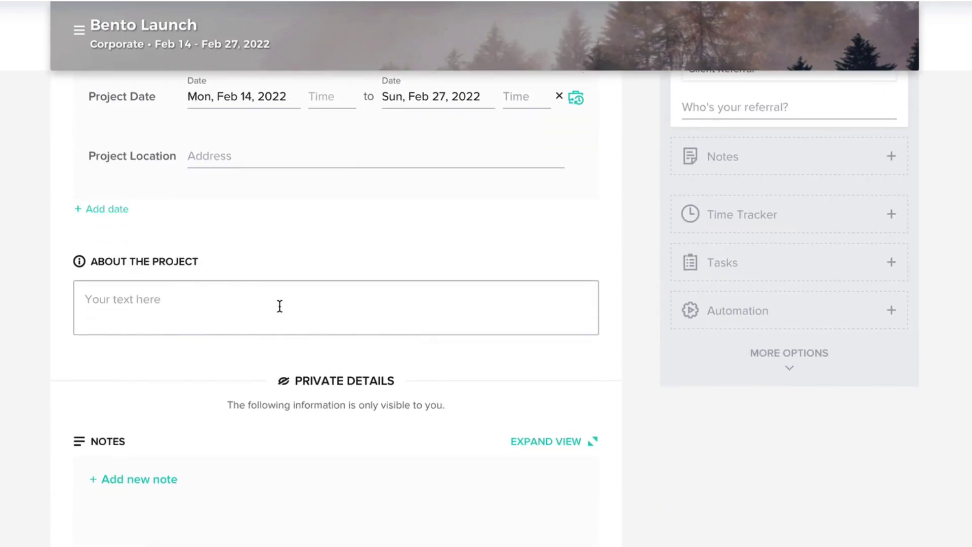
scroll(266, 313, "down", 1)
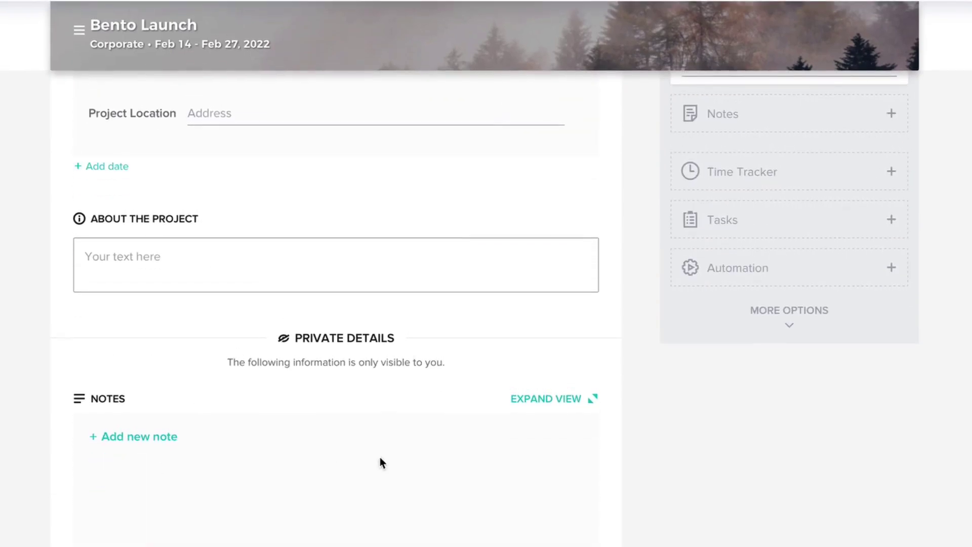
scroll(596, 348, "up", 6)
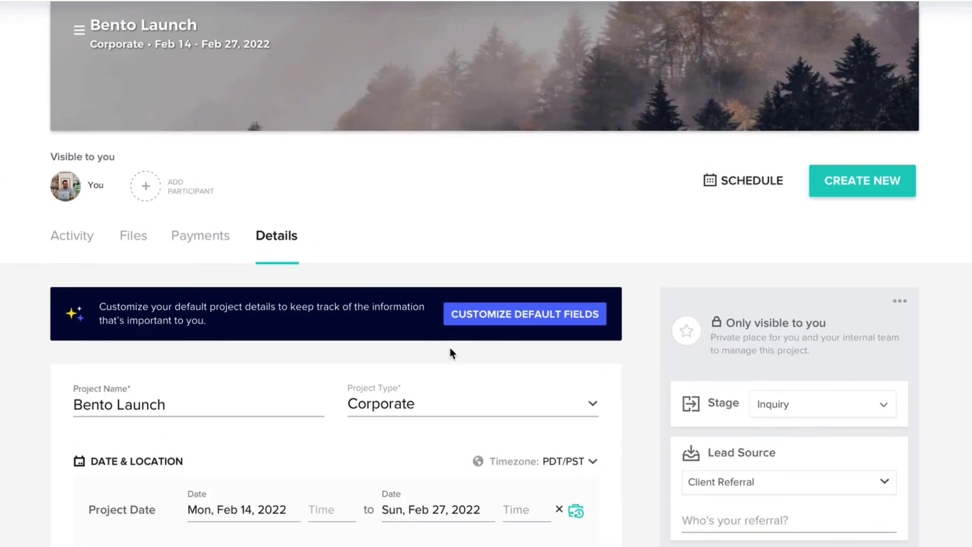
- Add a blank short-text detail to the client-visible default project fields and delete it again
left_click(510, 327)
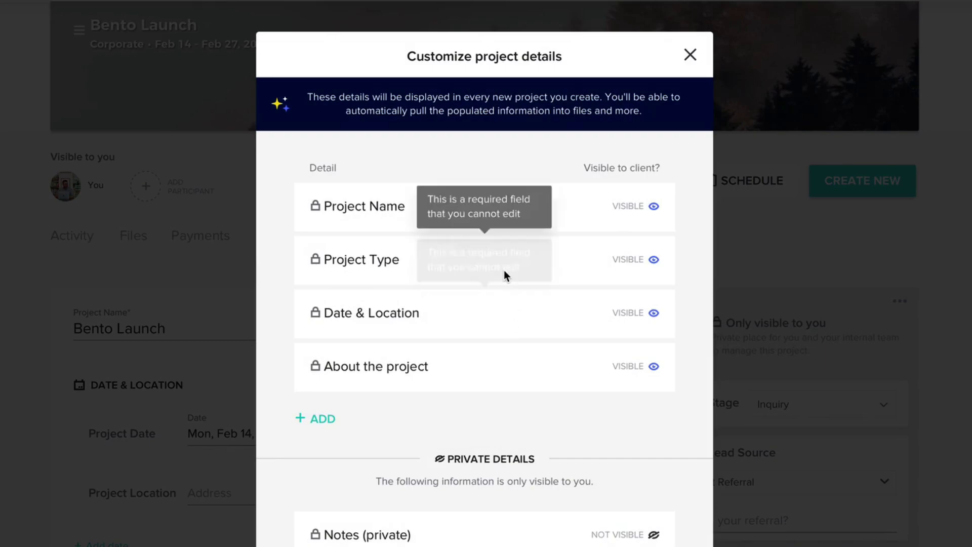
scroll(506, 275, "down", 1)
scroll(488, 385, "up", 1)
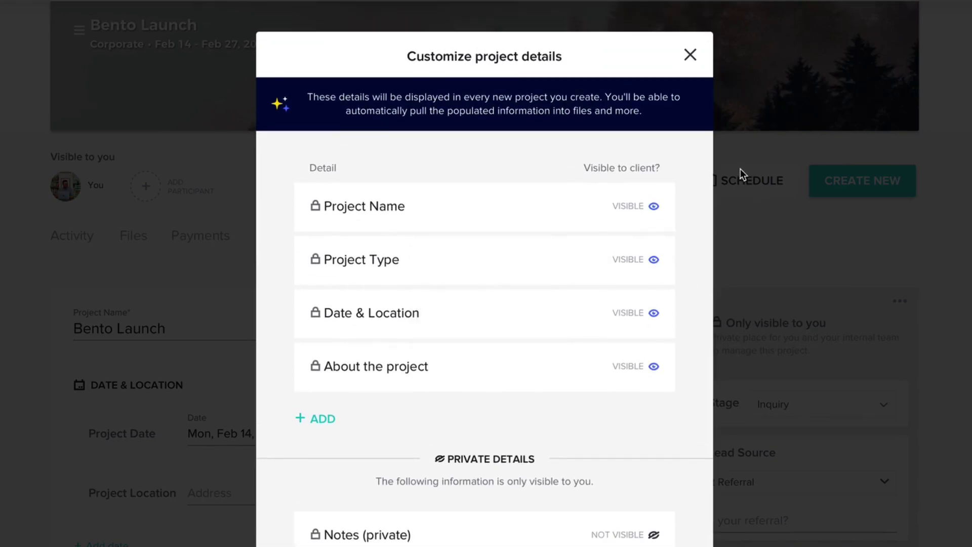
left_click(317, 419)
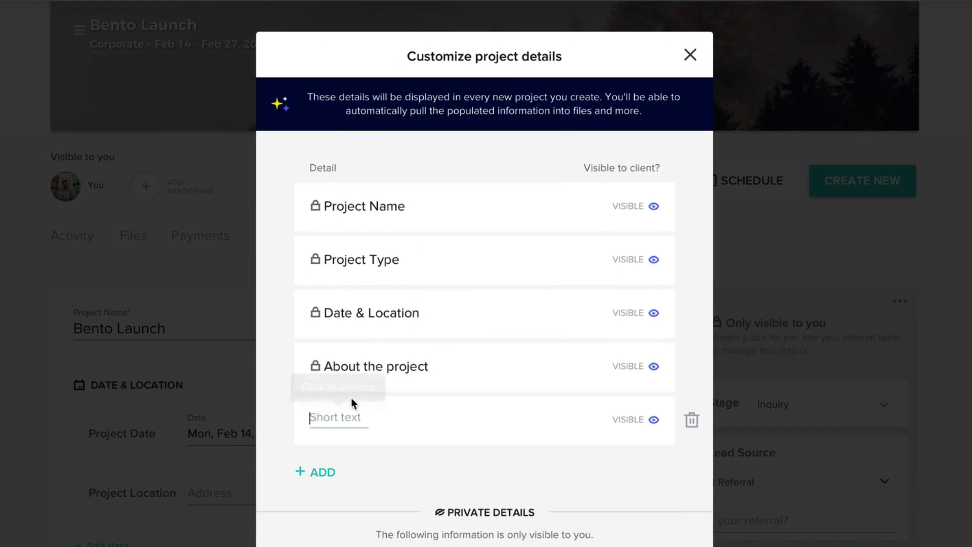
scroll(424, 433, "down", 2)
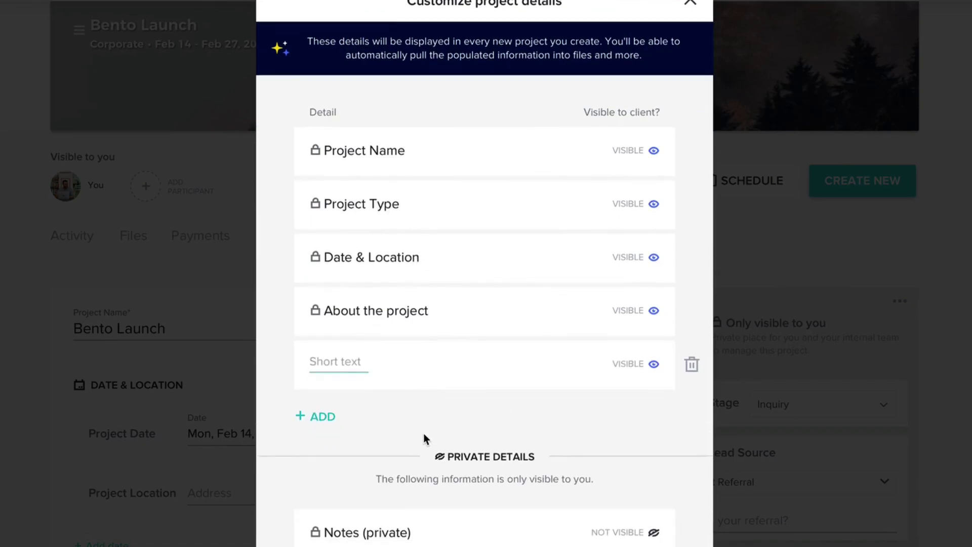
left_click(690, 359)
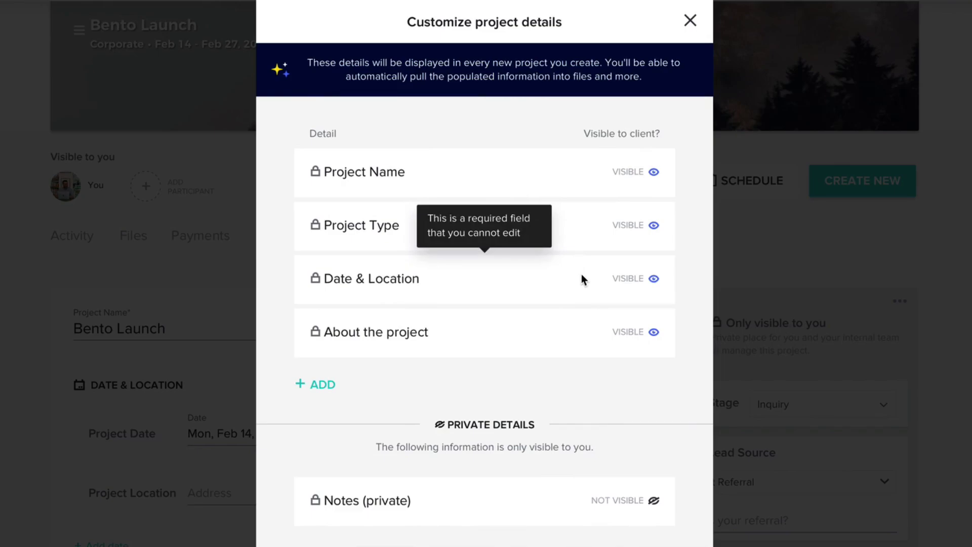
- Close the project details customization and examine the pipeline stage options and lead source in the private project area
left_click(692, 22)
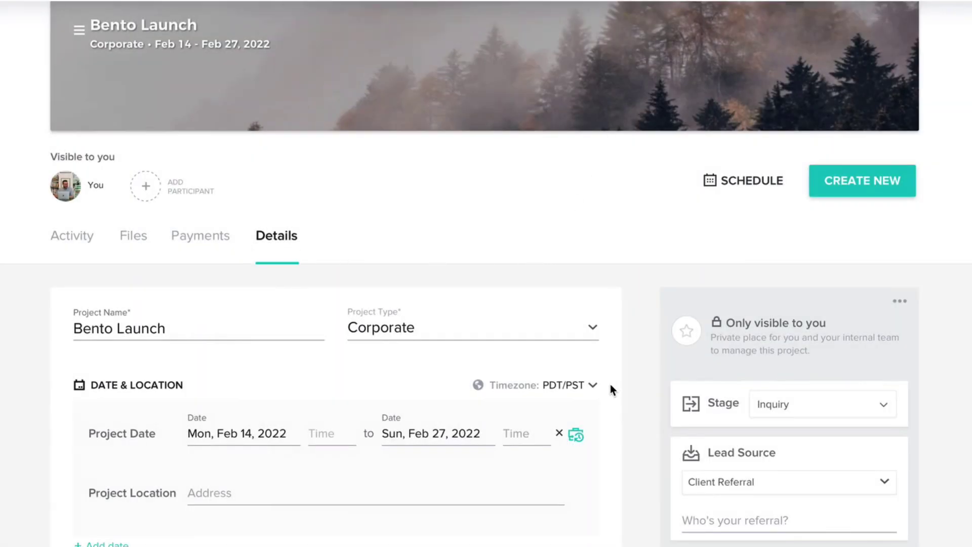
scroll(610, 388, "down", 2)
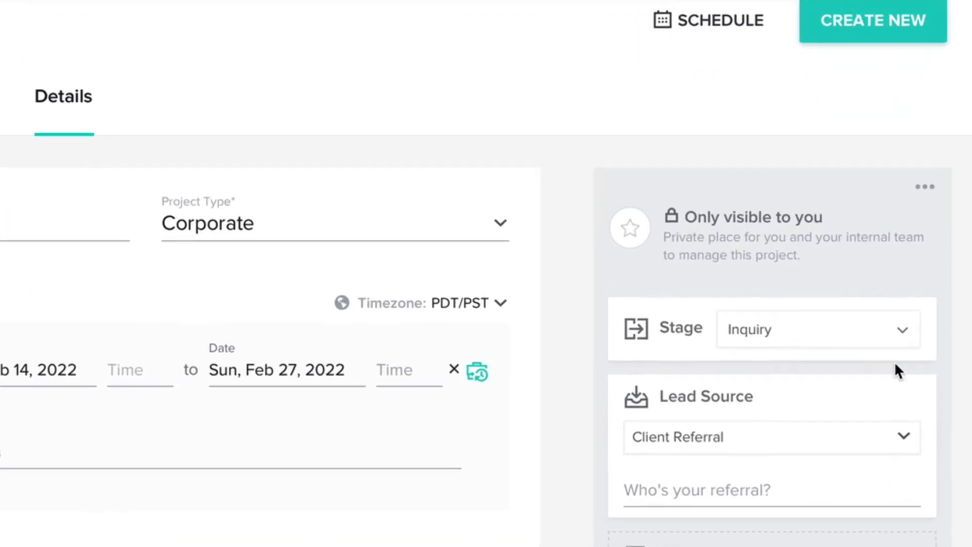
scroll(896, 363, "down", 3)
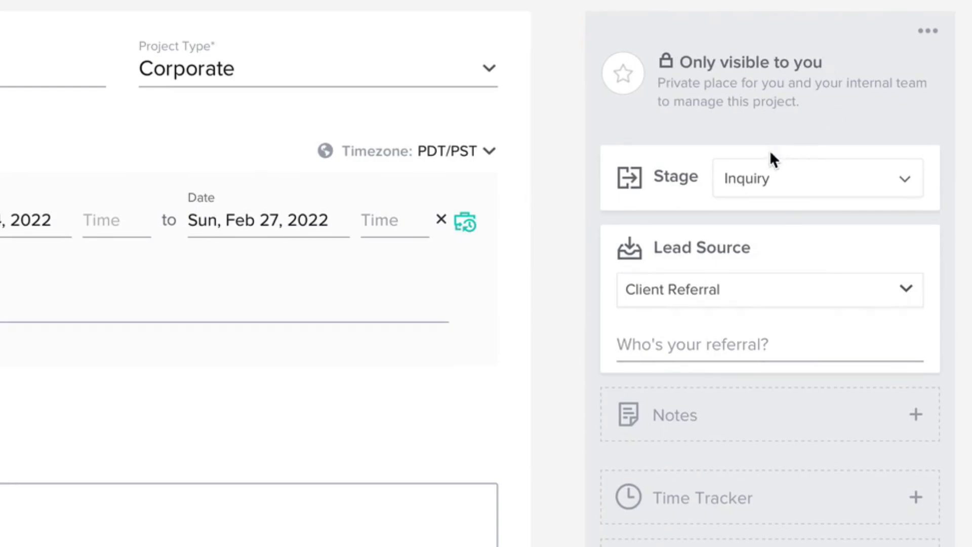
left_click(787, 186)
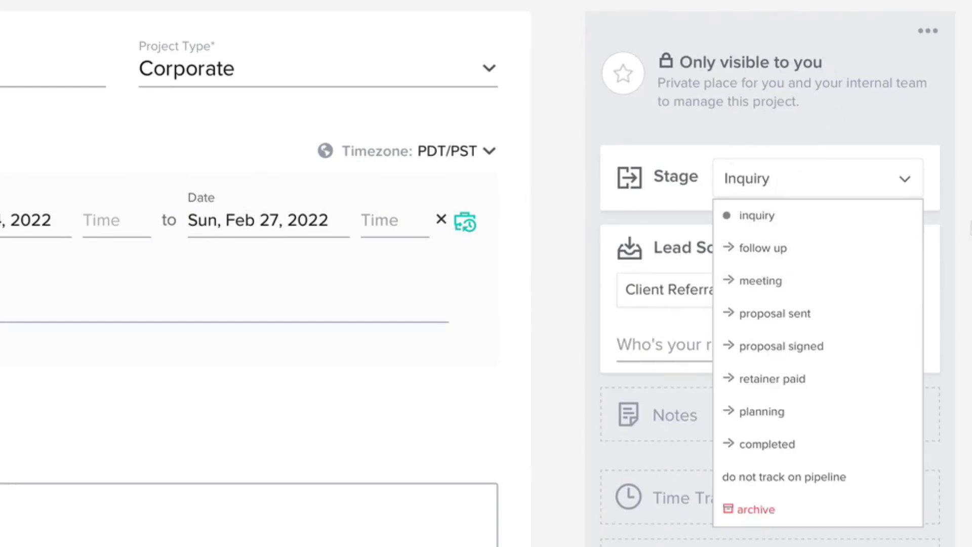
left_click(970, 229)
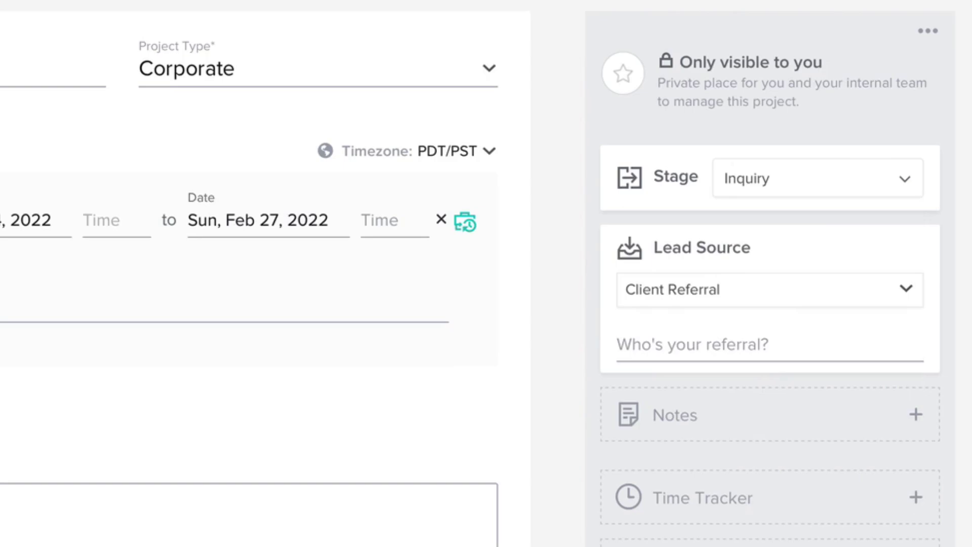
left_click(711, 344)
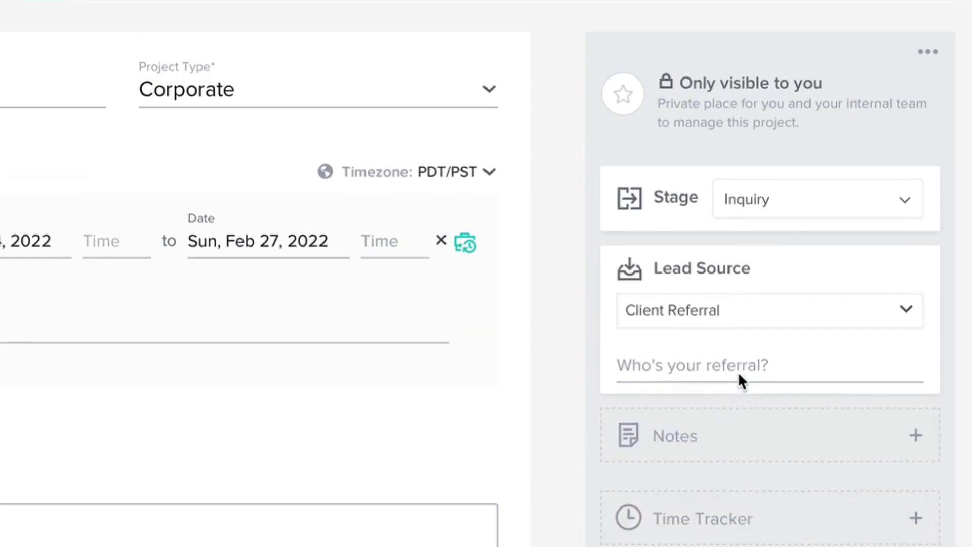
- Log a billable time entry described as Design, with 4 hours at an hourly rate of $30, for the Bento Launch project
scroll(738, 378, "down", 4)
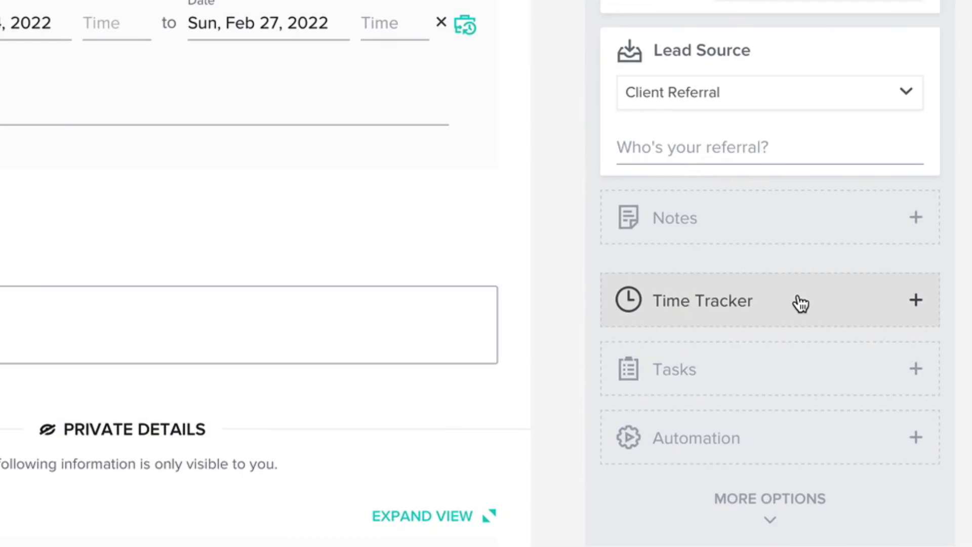
left_click(907, 304)
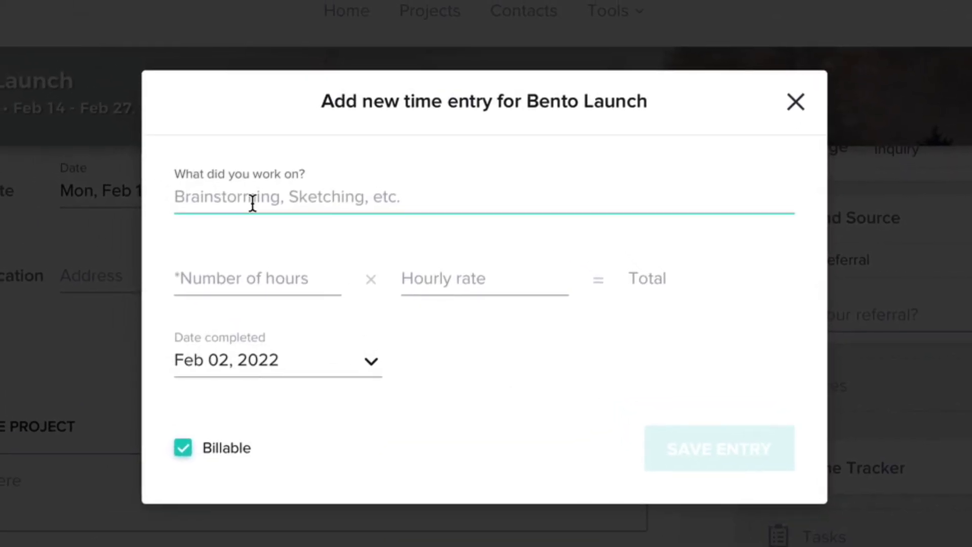
type("Design")
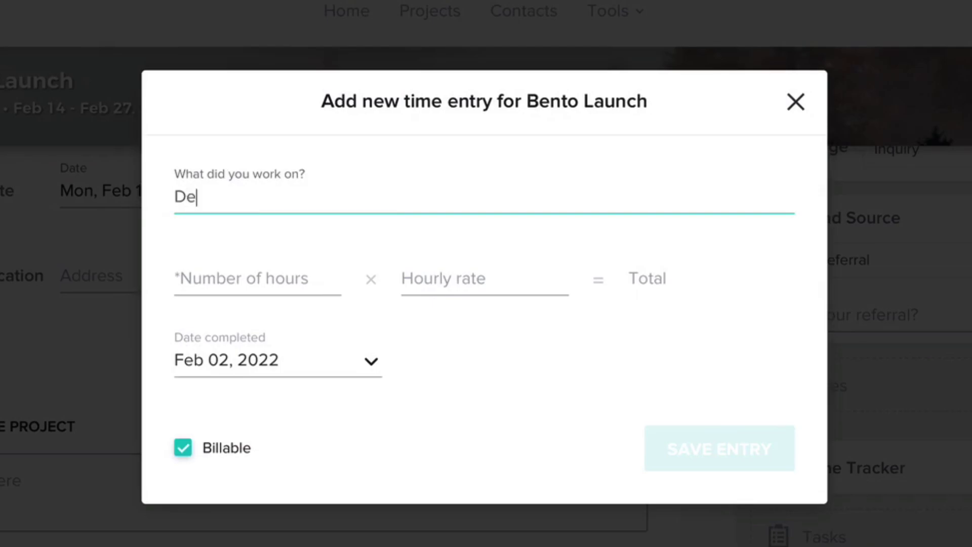
left_click(223, 284)
type("4")
left_click(459, 288)
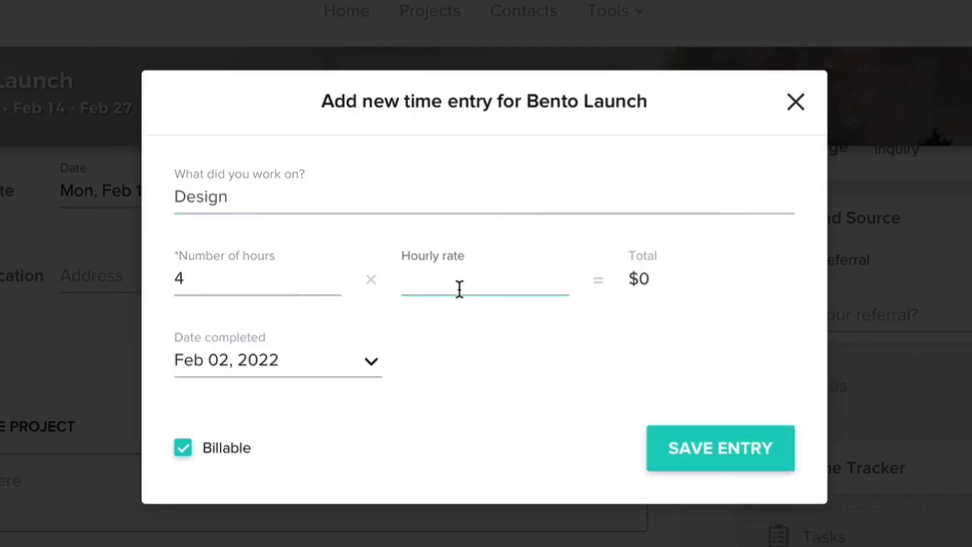
type("30")
left_click(661, 351)
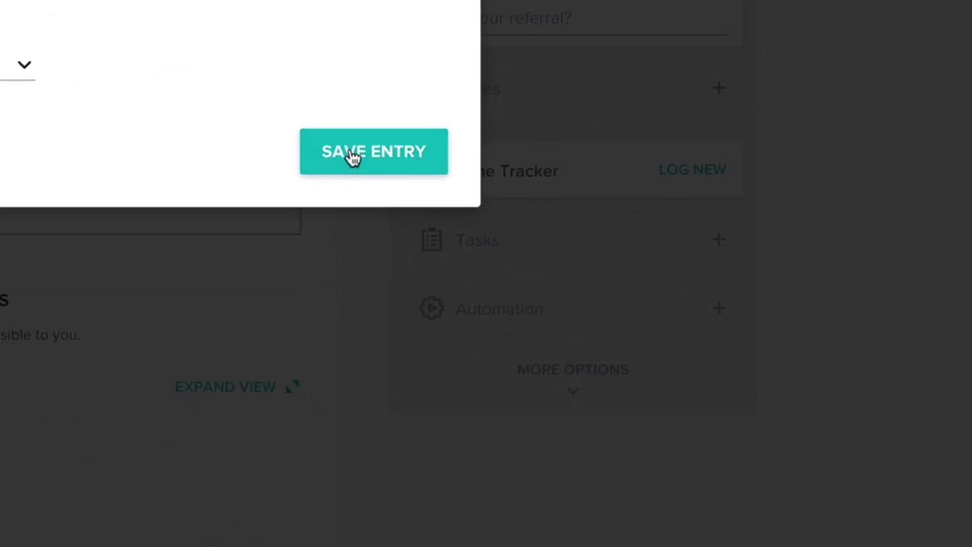
left_click(699, 454)
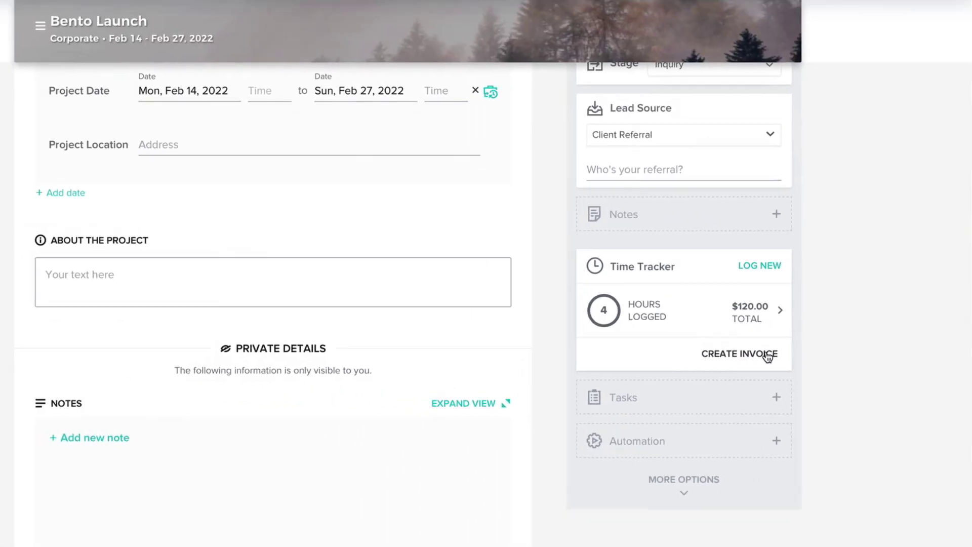
- Preview creating an invoice from the logged Design hours and leave without creating it
left_click(710, 310)
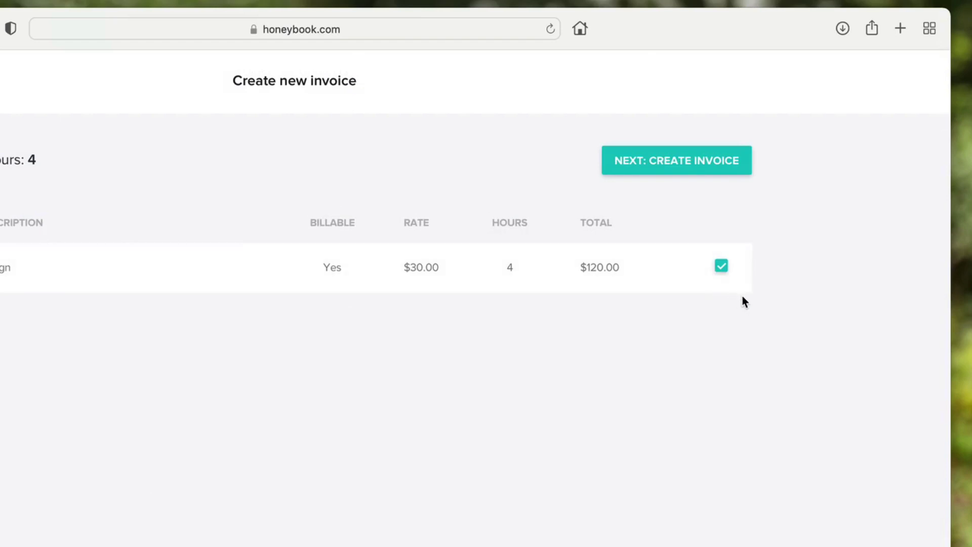
left_click(184, 61)
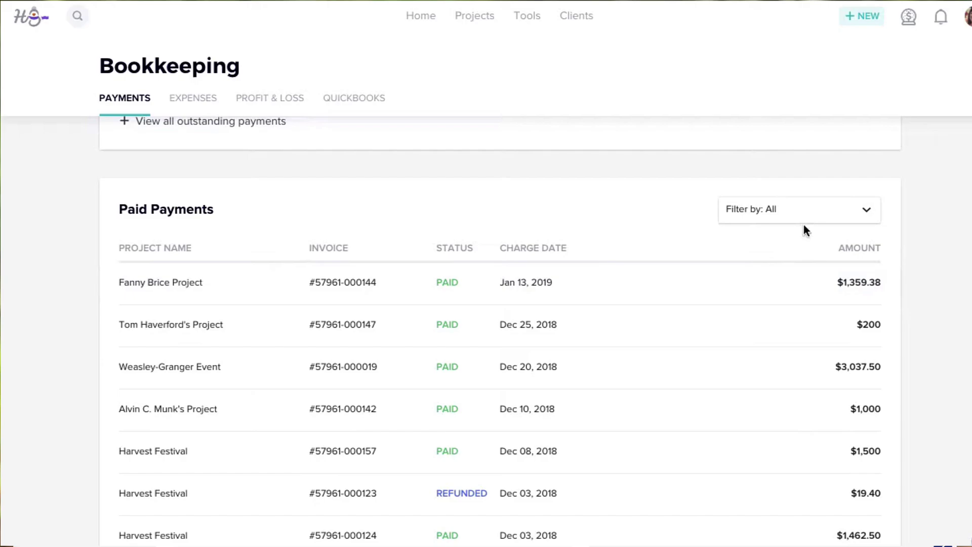
- Examine the filter options for paid payments and the outstanding payments in Bookkeeping
left_click(821, 219)
scroll(824, 223, "down", 1)
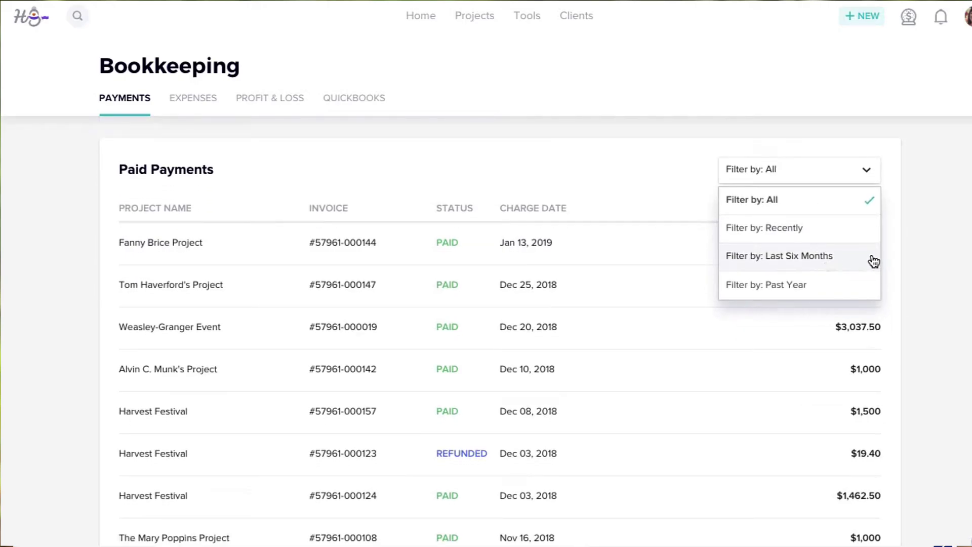
left_click(929, 253)
scroll(928, 253, "up", 5)
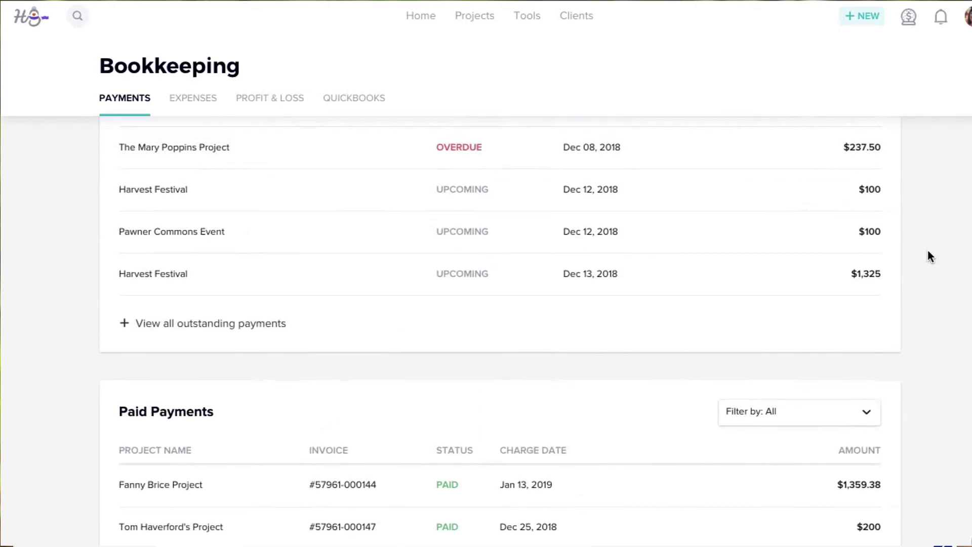
left_click(545, 278)
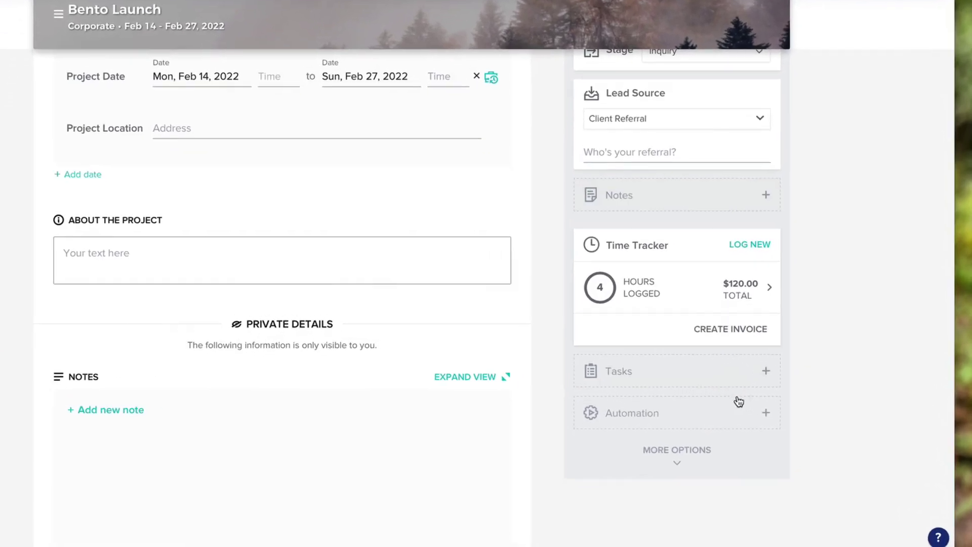
- Add a project task named Review Website Launch with a due date of Feb 16, 2022
left_click(742, 376)
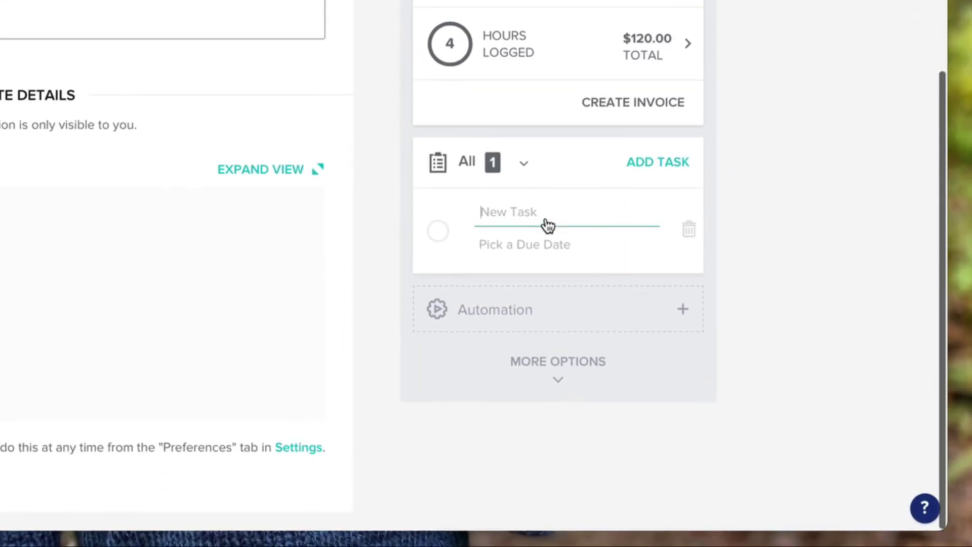
type("Rev")
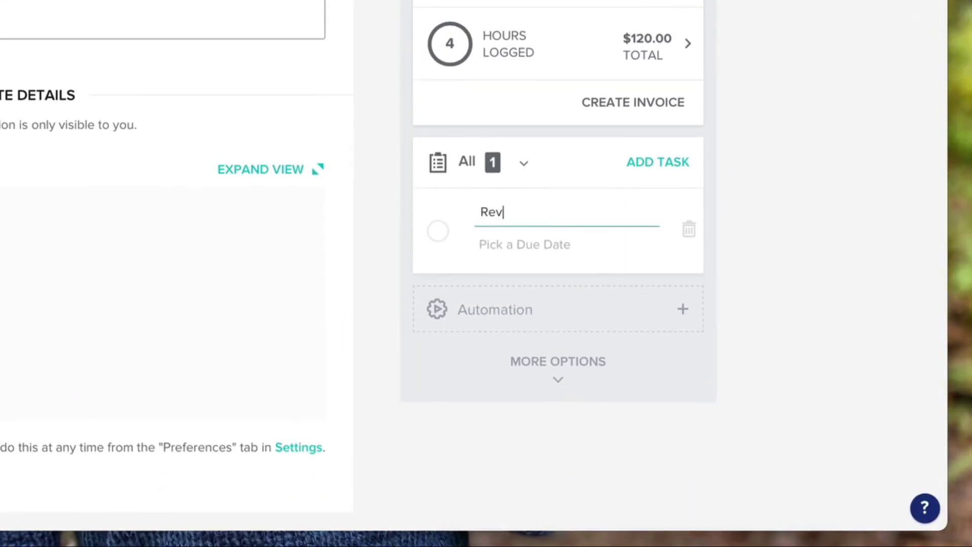
type("iew Website Launch")
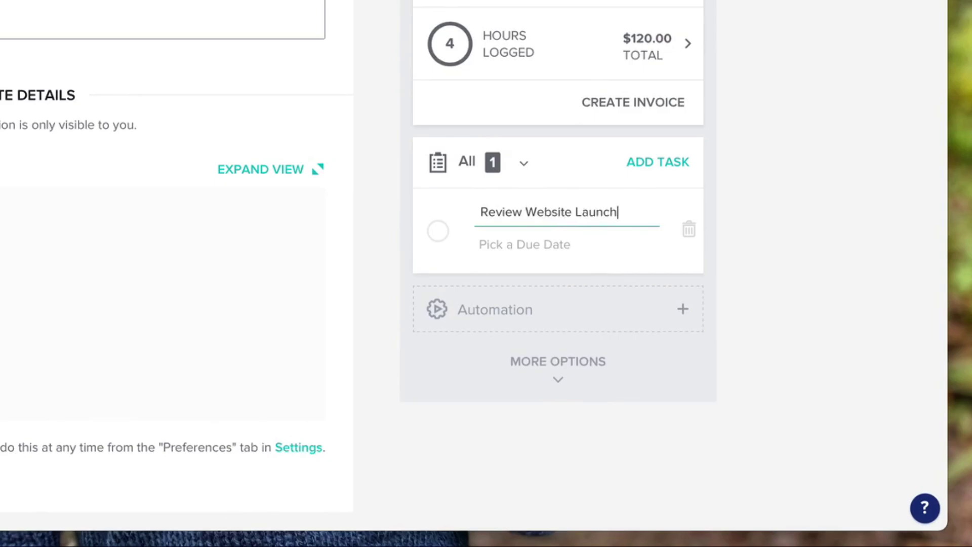
left_click(591, 245)
left_click(571, 340)
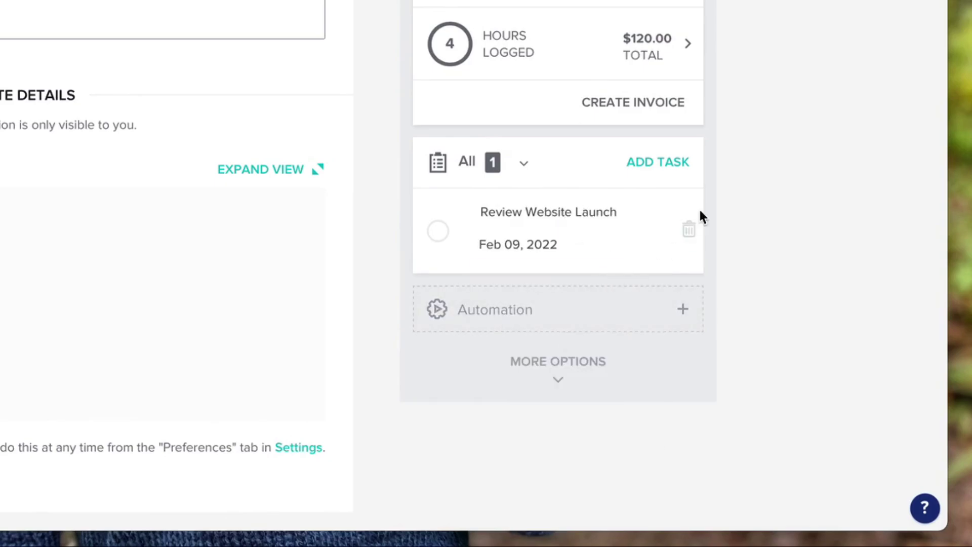
left_click(559, 248)
left_click(578, 364)
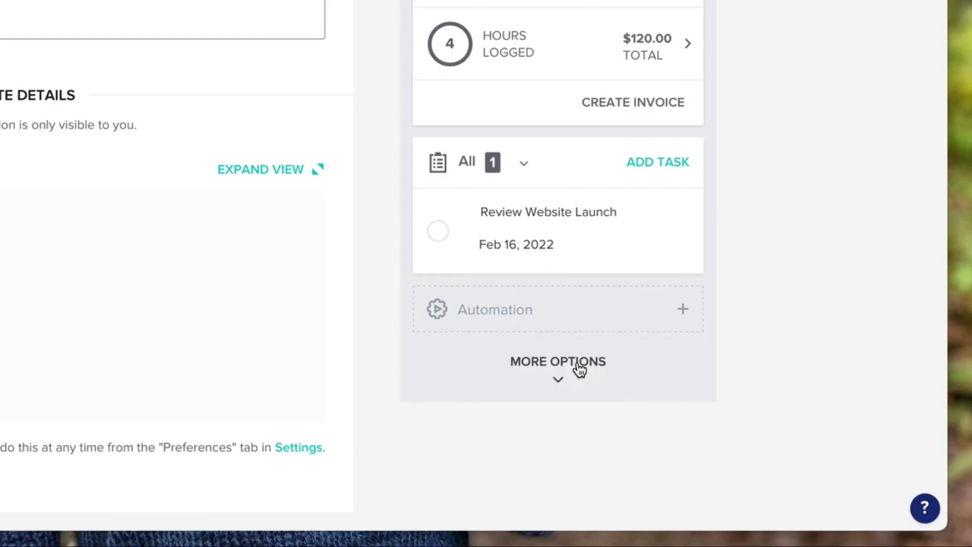
- Add a second blank task and delete it, and try to apply an automation to the project
left_click(667, 173)
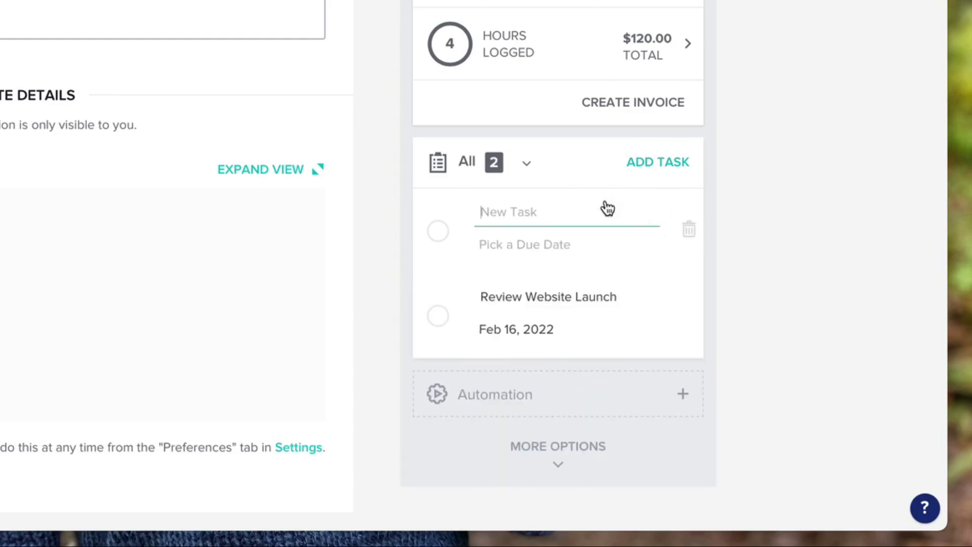
left_click(690, 231)
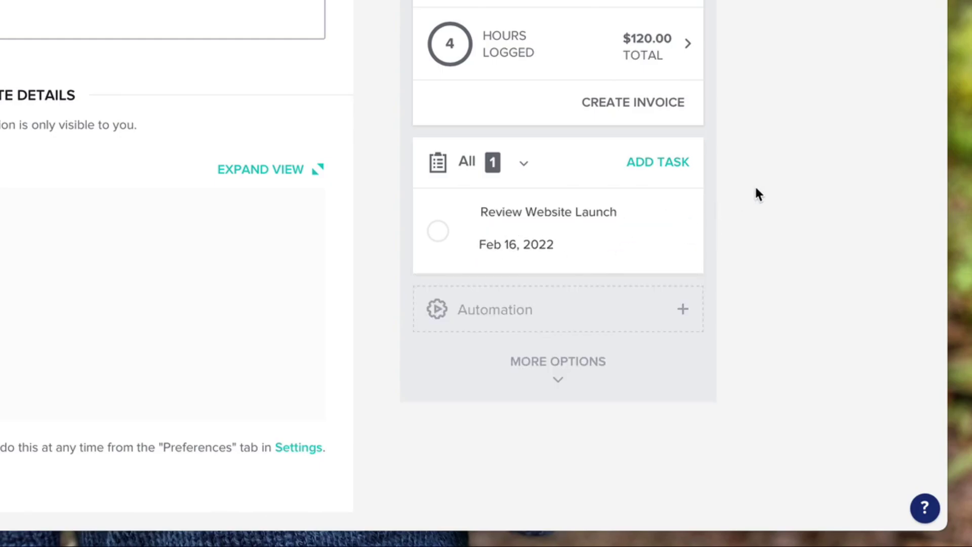
left_click(682, 312)
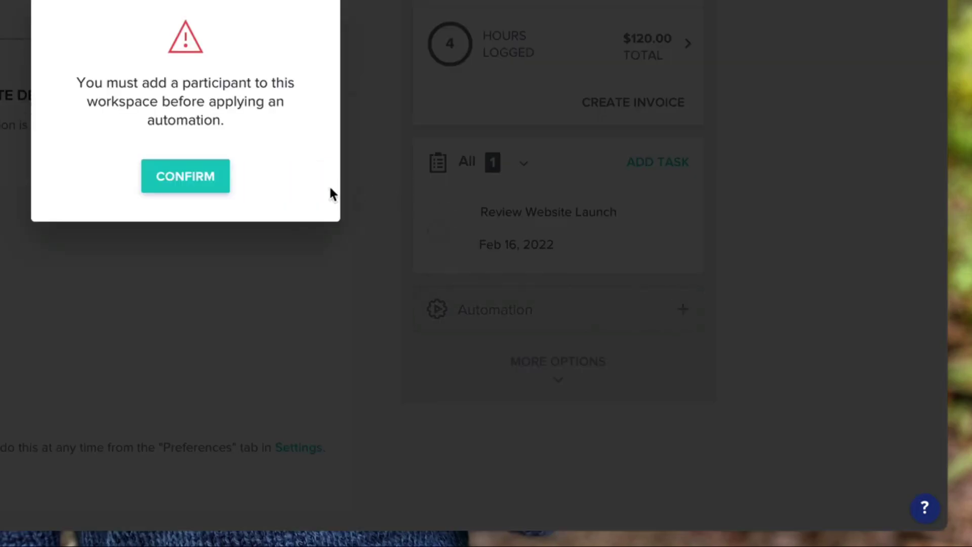
left_click(213, 177)
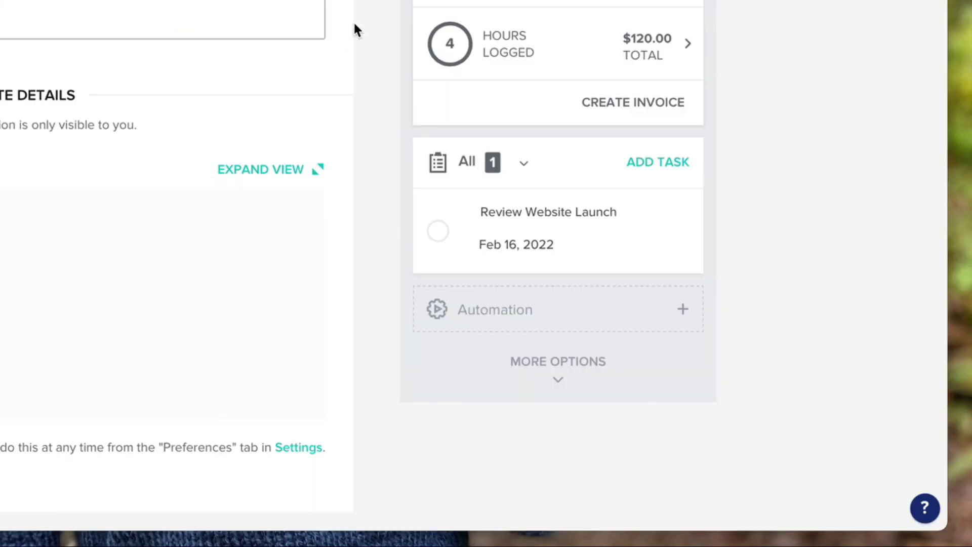
- Review the project's payments area and its blank and template invoice choices, closing them without creating an invoice
scroll(354, 28, "up", 10)
scroll(357, 30, "up", 3)
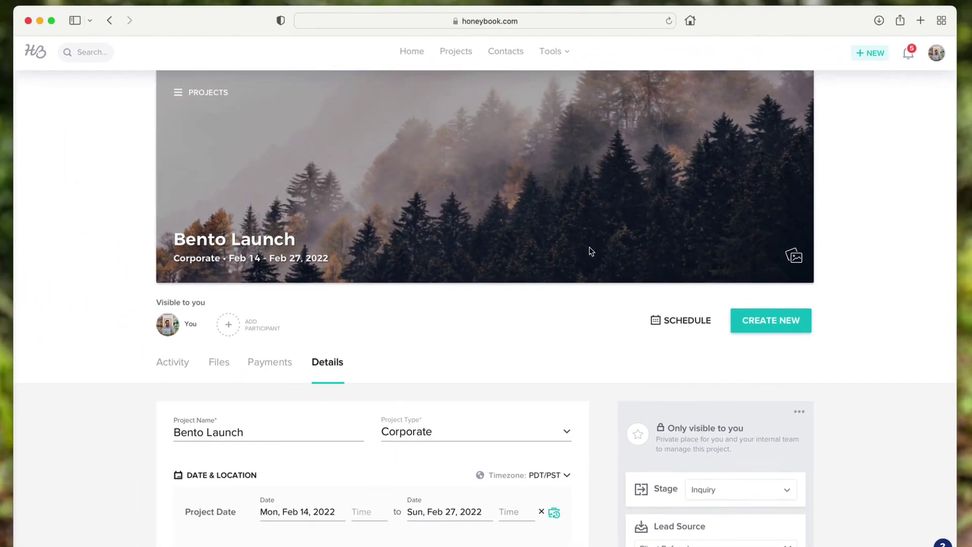
scroll(591, 251, "down", 4)
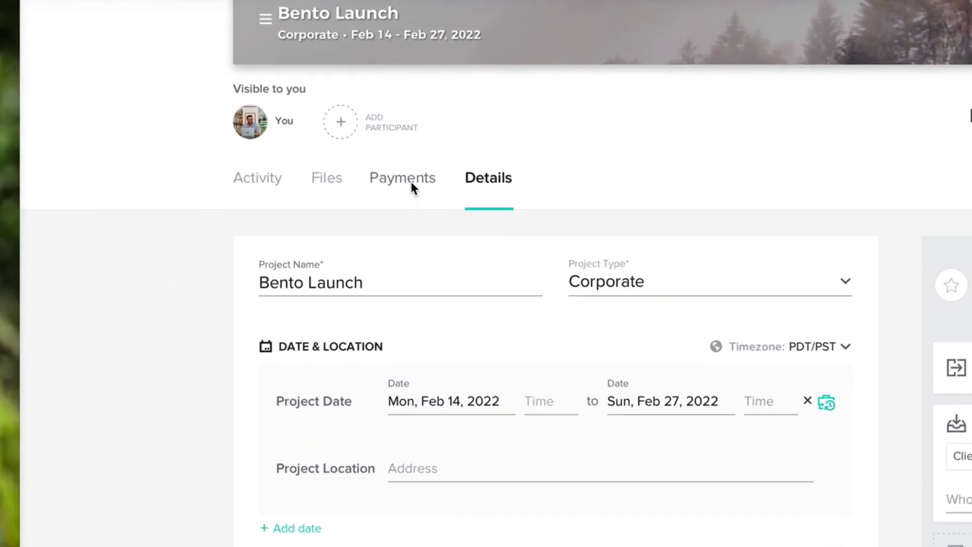
left_click(412, 182)
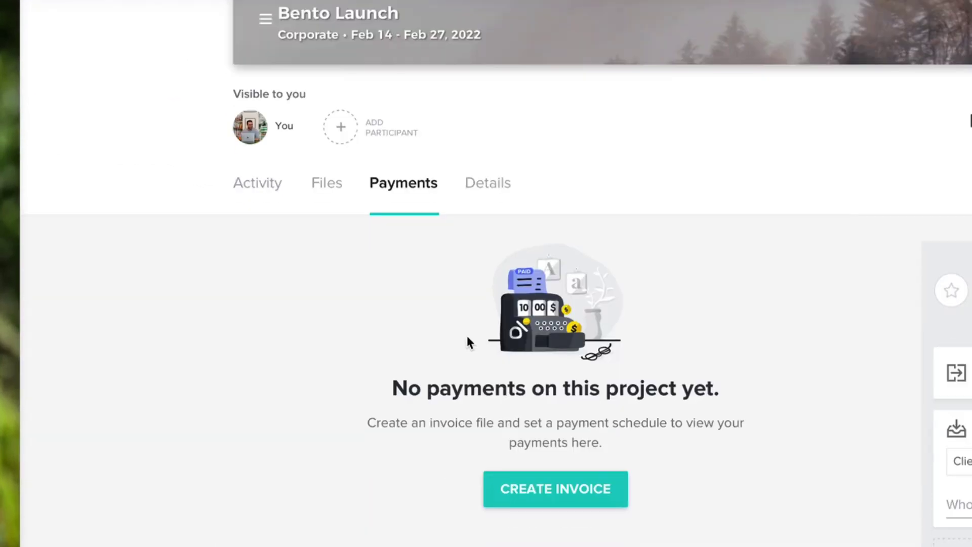
scroll(466, 333, "down", 3)
scroll(466, 333, "up", 1)
scroll(466, 333, "down", 1)
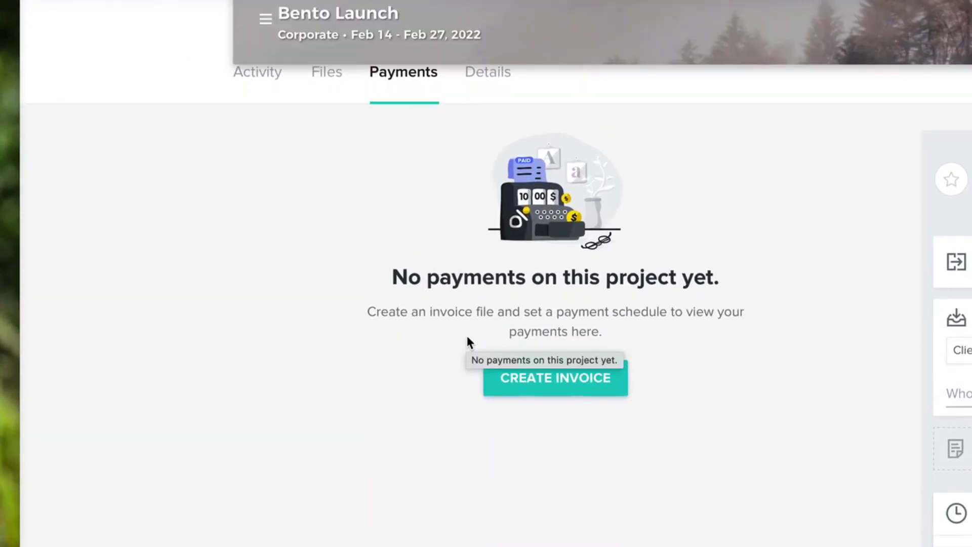
scroll(466, 333, "up", 3)
left_click(580, 511)
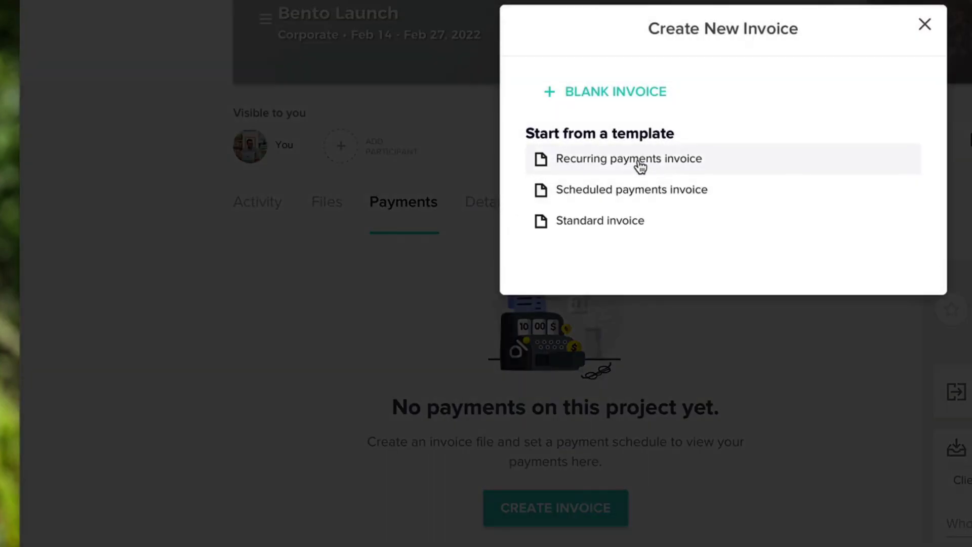
left_click(927, 27)
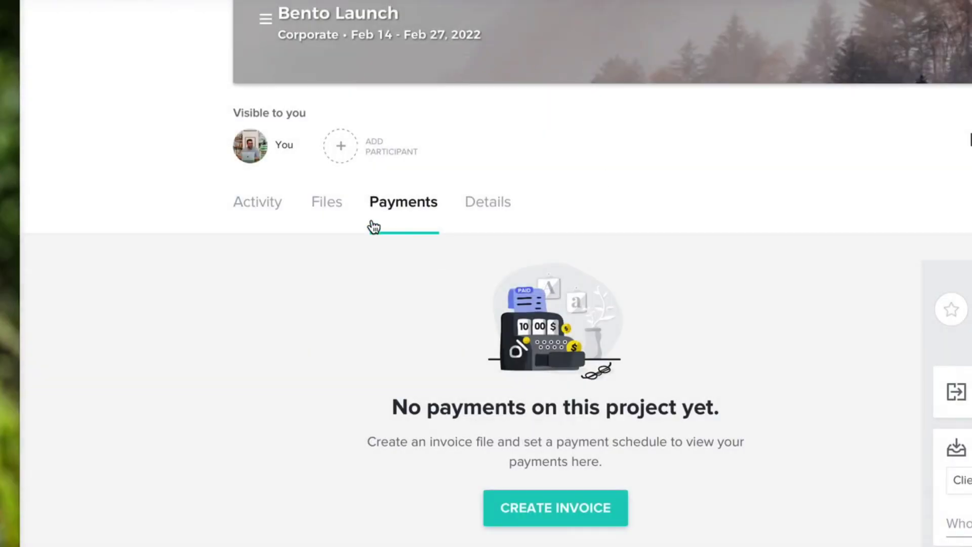
- Review the project's Files area and its Activity area for communication with participants
left_click(330, 208)
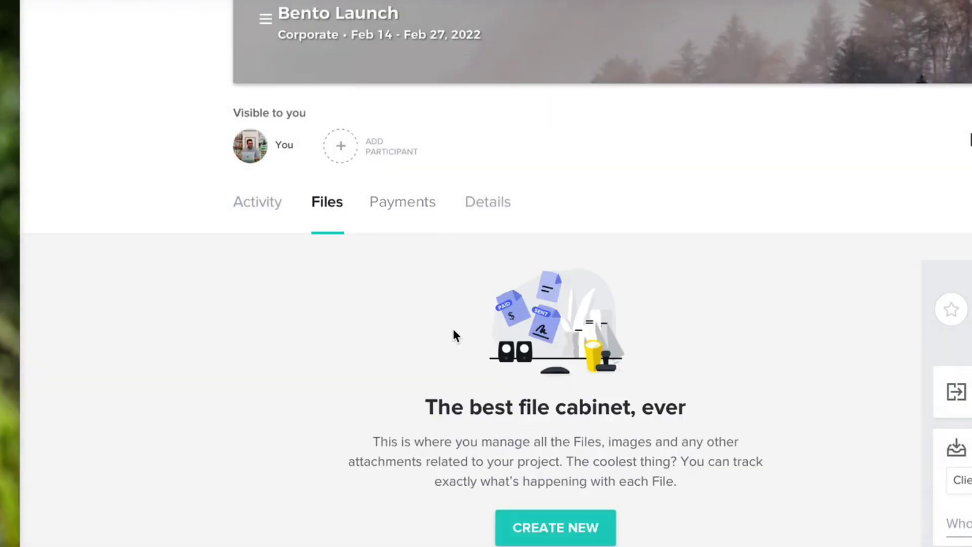
scroll(453, 331, "down", 5)
scroll(453, 334, "up", 1)
left_click(544, 393)
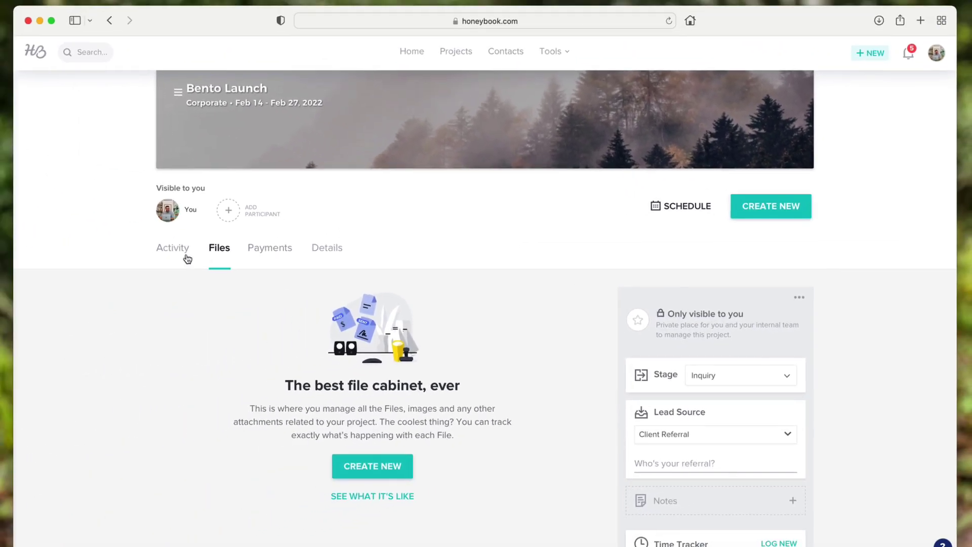
left_click(63, 242)
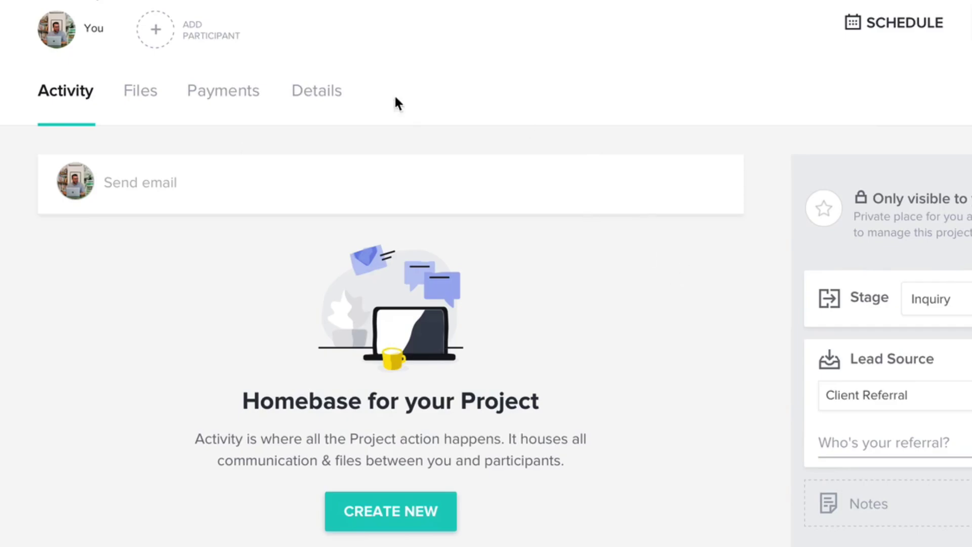
- Start a new email in the project's Activity area and fill it from the Brochure email (default) template
left_click(179, 183)
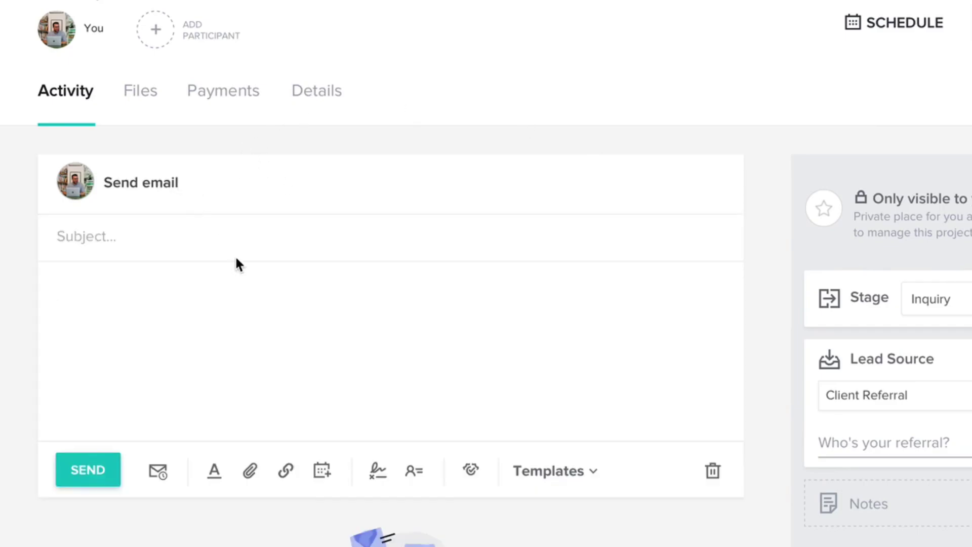
scroll(305, 202, "down", 9)
scroll(305, 201, "up", 9)
scroll(305, 201, "down", 3)
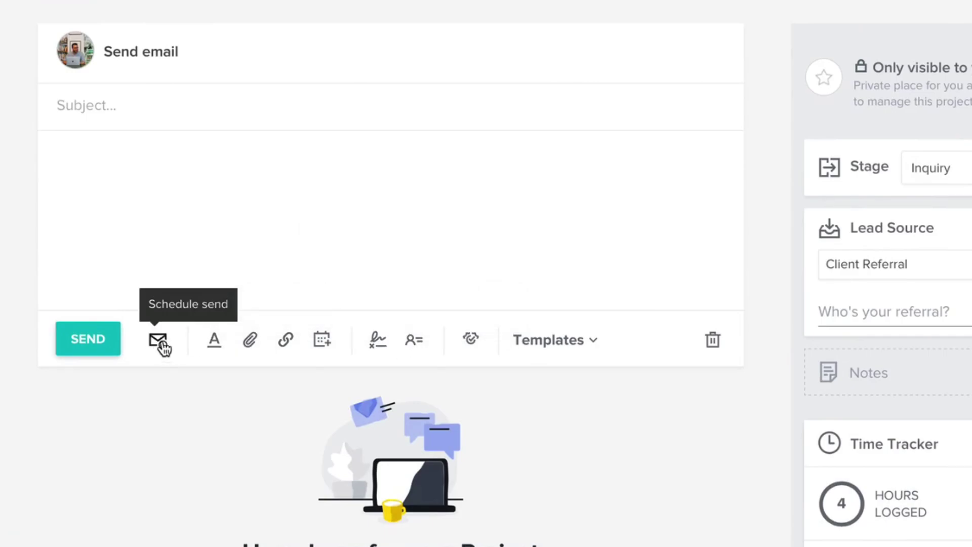
left_click(573, 348)
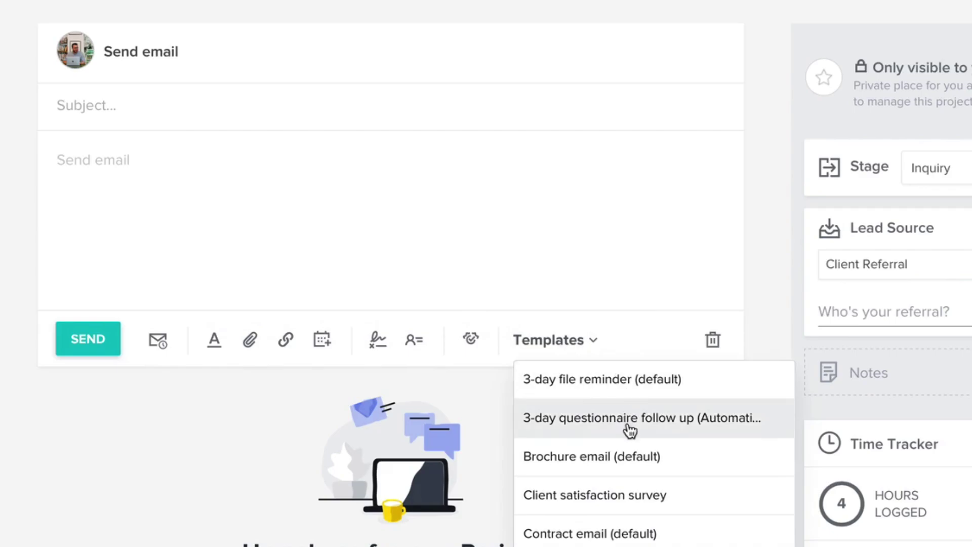
scroll(653, 471, "down", 3)
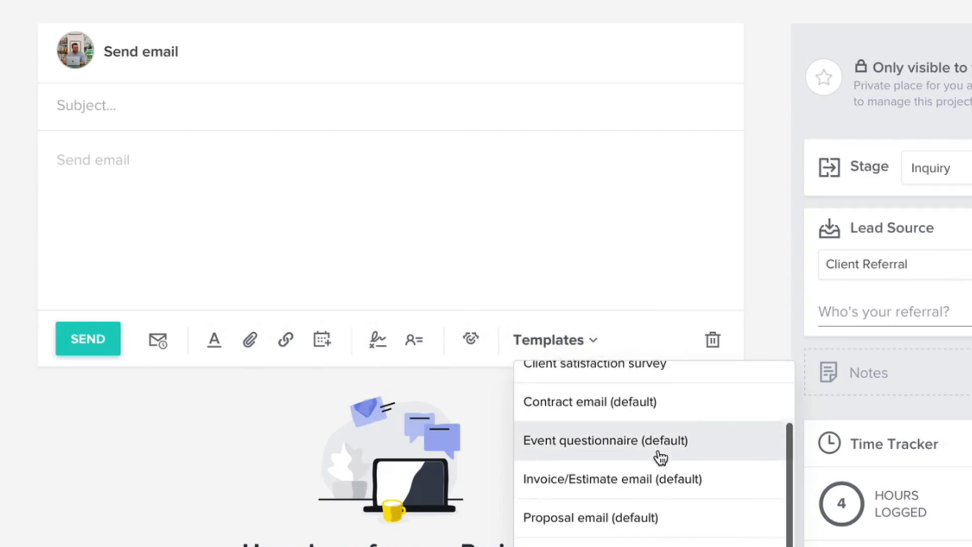
scroll(659, 458, "down", 2)
scroll(694, 481, "down", 1)
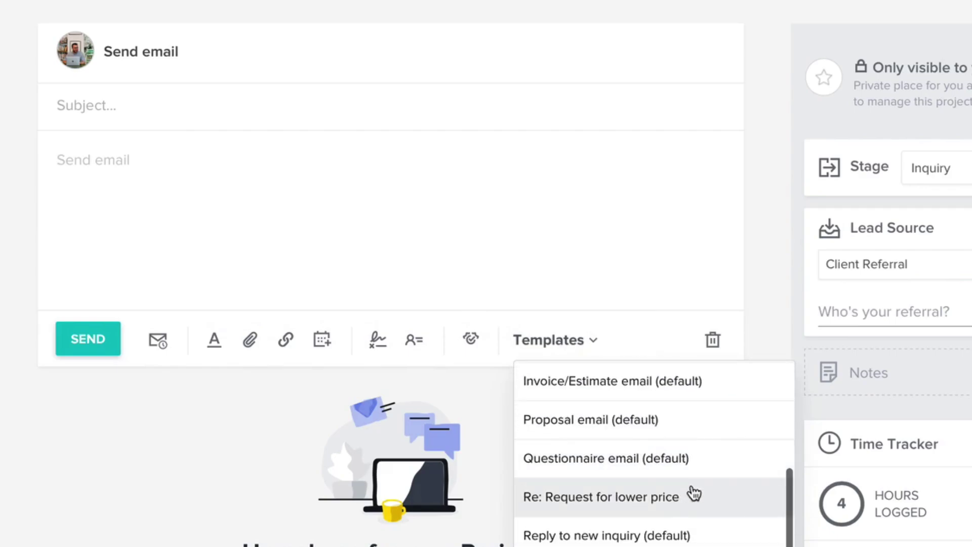
scroll(658, 412, "down", 2)
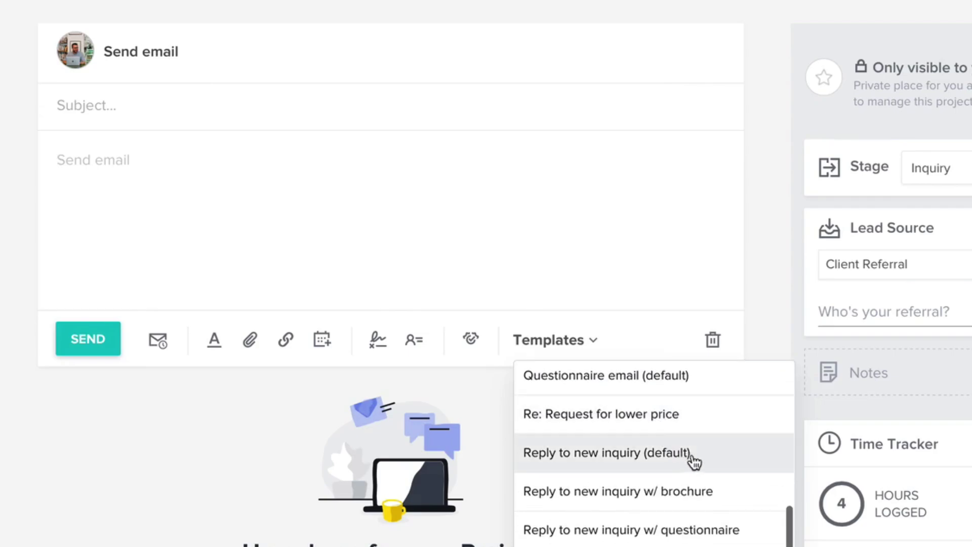
scroll(679, 393, "up", 6)
left_click(640, 456)
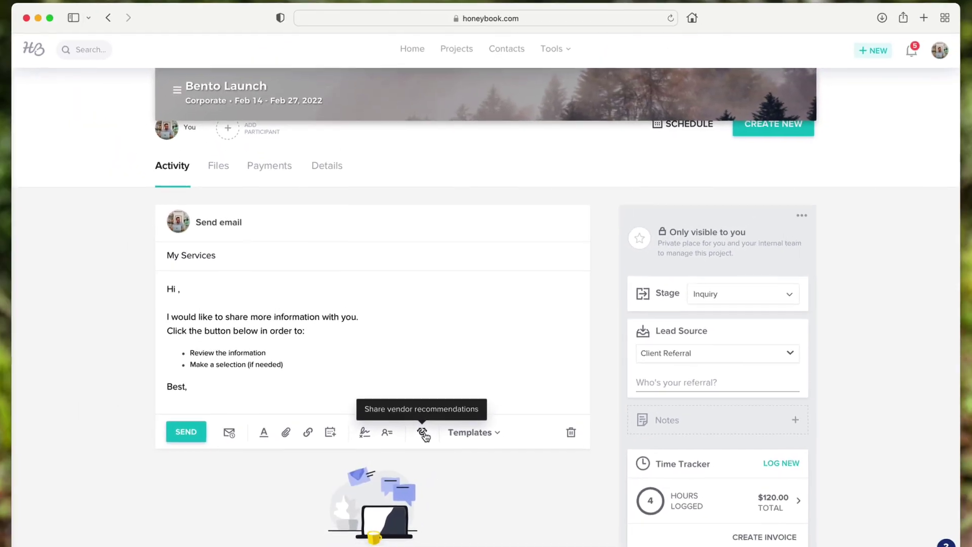
- View the vendor recommendations available for the email and close them without adding a vendor
left_click(473, 394)
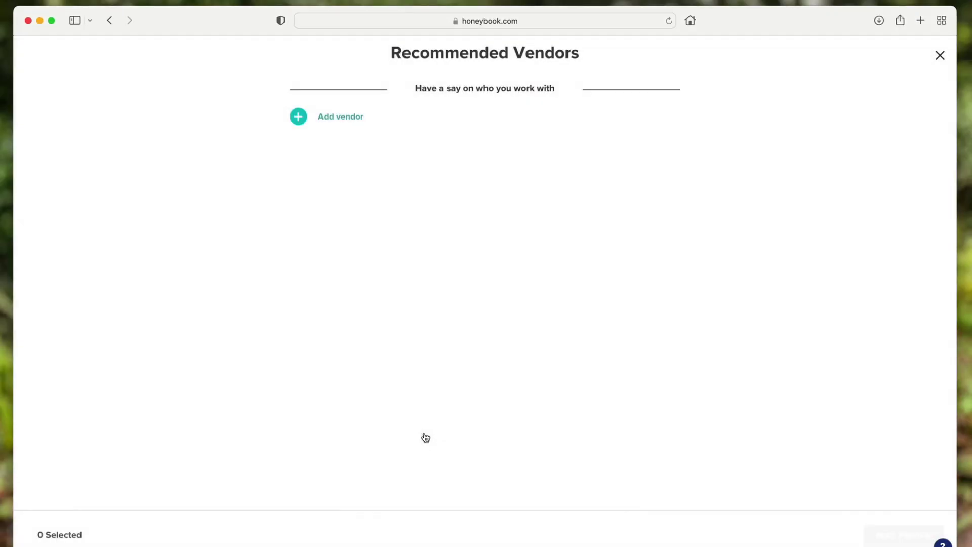
left_click(941, 56)
scroll(425, 232, "up", 5)
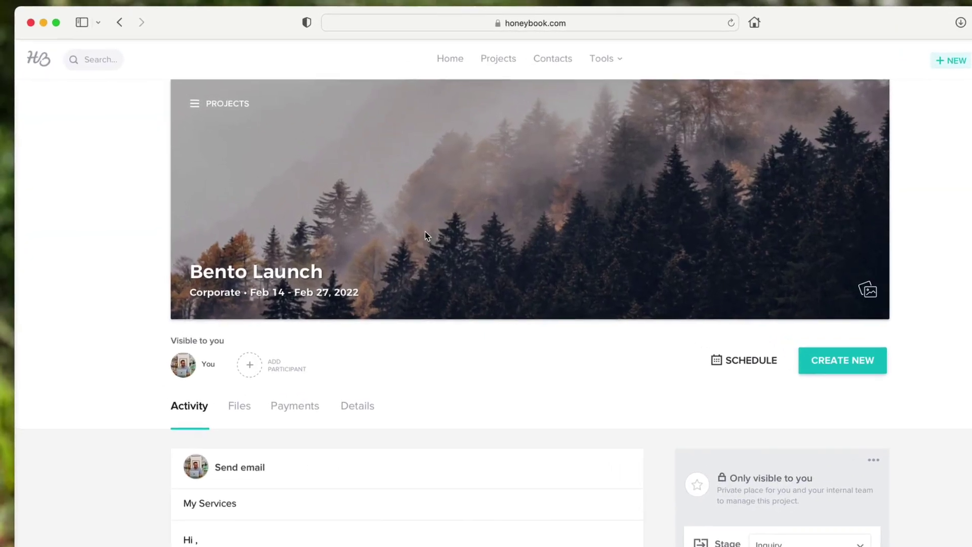
- Show the projects list beside the Bento Launch project and set the project's stage to Meeting
left_click(263, 127)
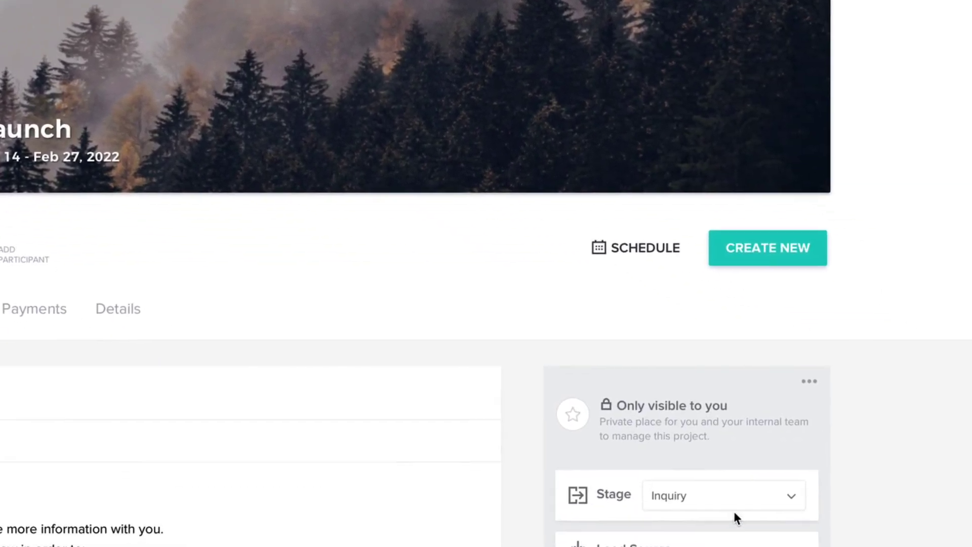
left_click(734, 509)
left_click(627, 515)
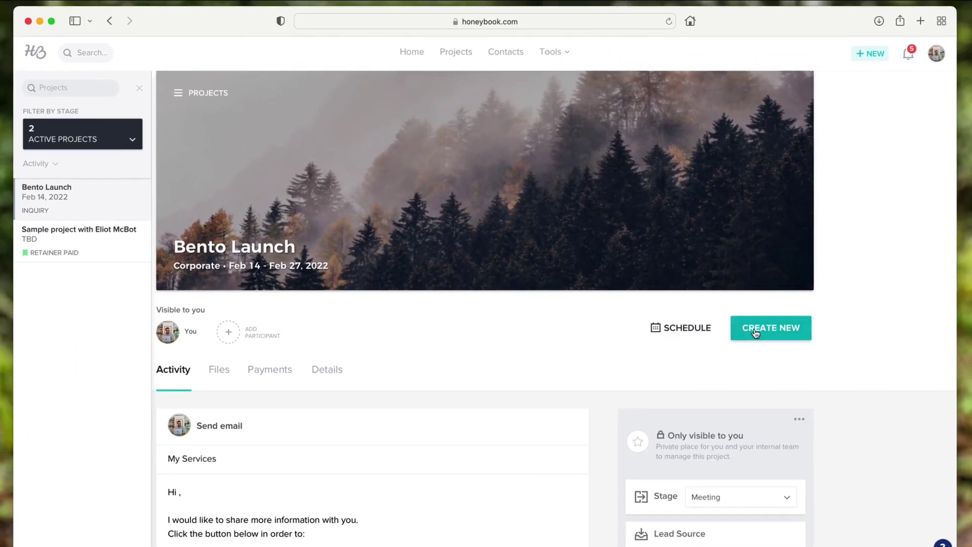
- Review the projects pipeline, filtering it to projects in the Meeting stage
left_click(457, 51)
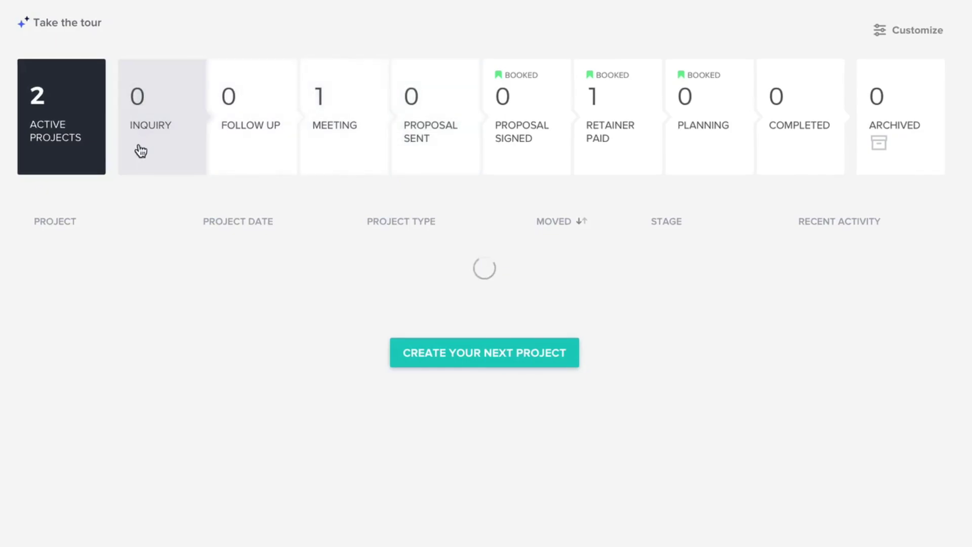
left_click(324, 113)
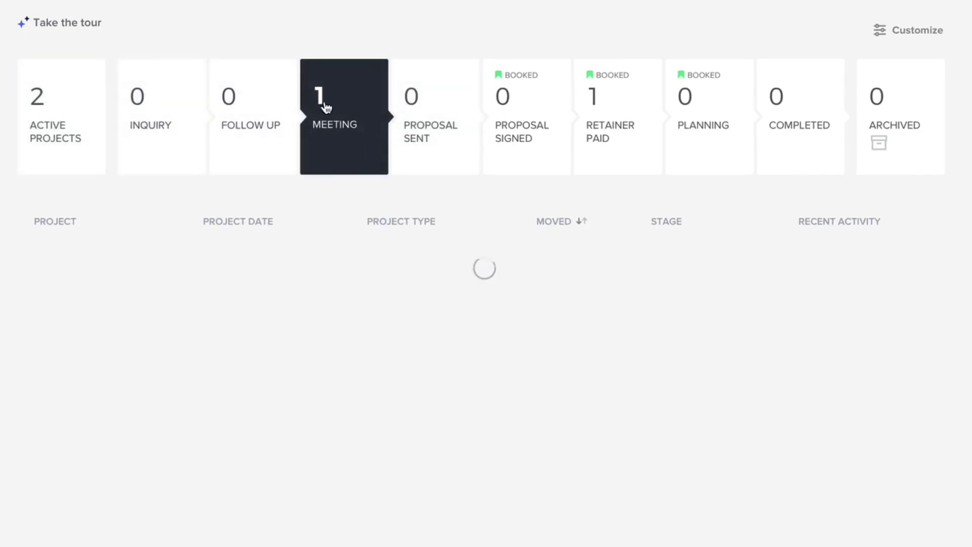
left_click(341, 165)
left_click(358, 155)
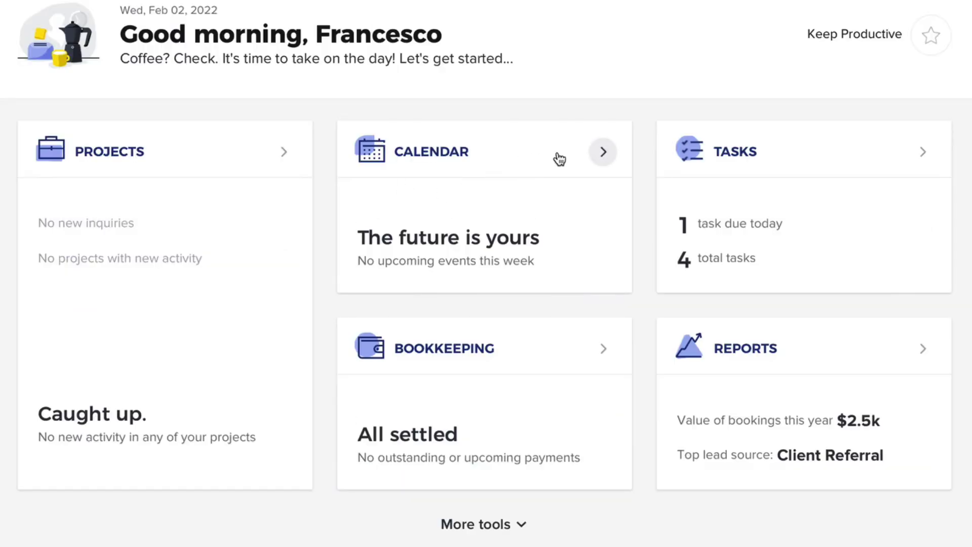
- Examine the February 2022 calendar, checking the Bento: For Work event, the date creation options and the Bento Launch entry
left_click(561, 158)
scroll(315, 319, "down", 1)
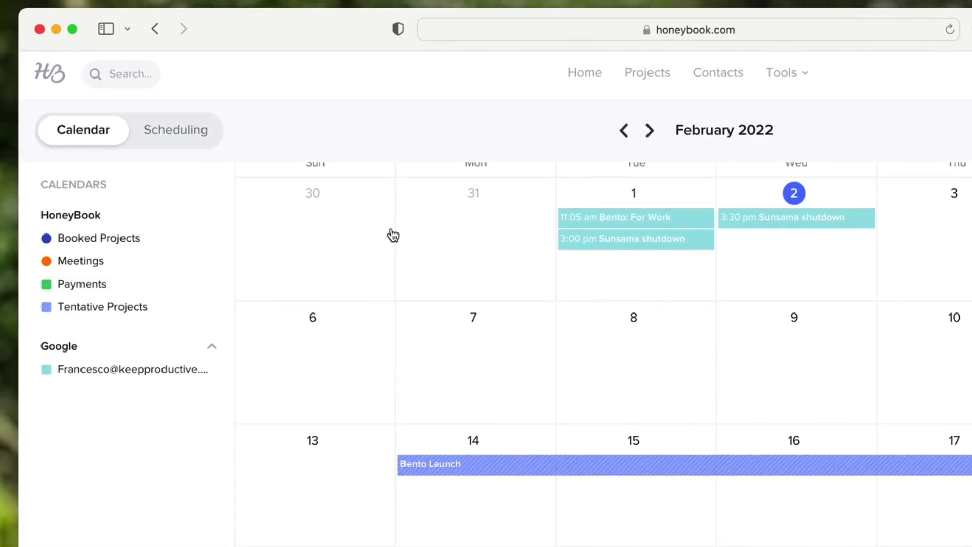
scroll(394, 235, "up", 1)
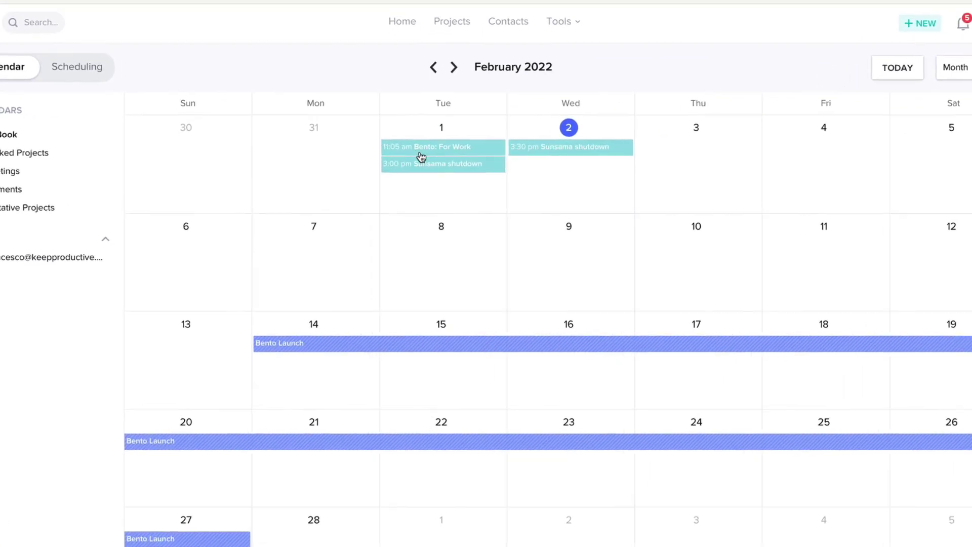
left_click(420, 151)
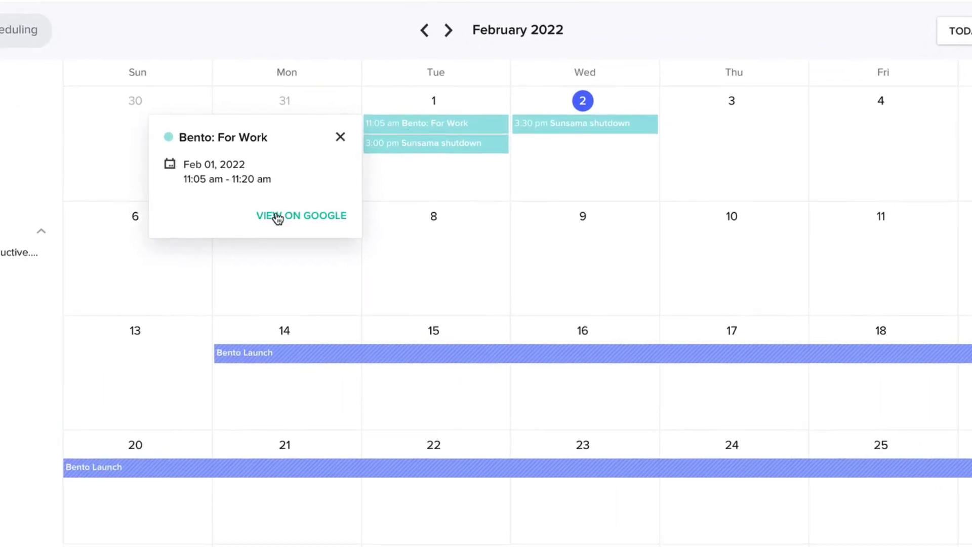
left_click(432, 194)
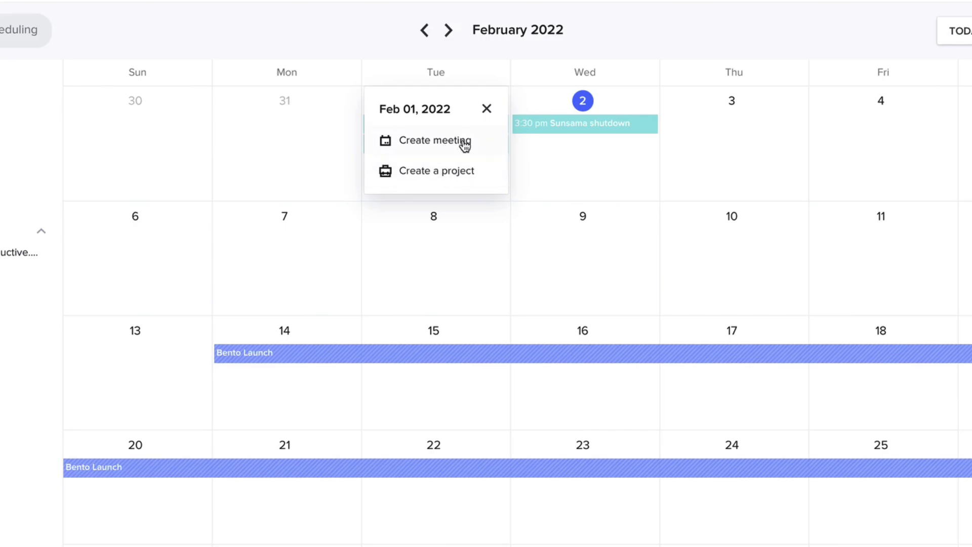
left_click(420, 365)
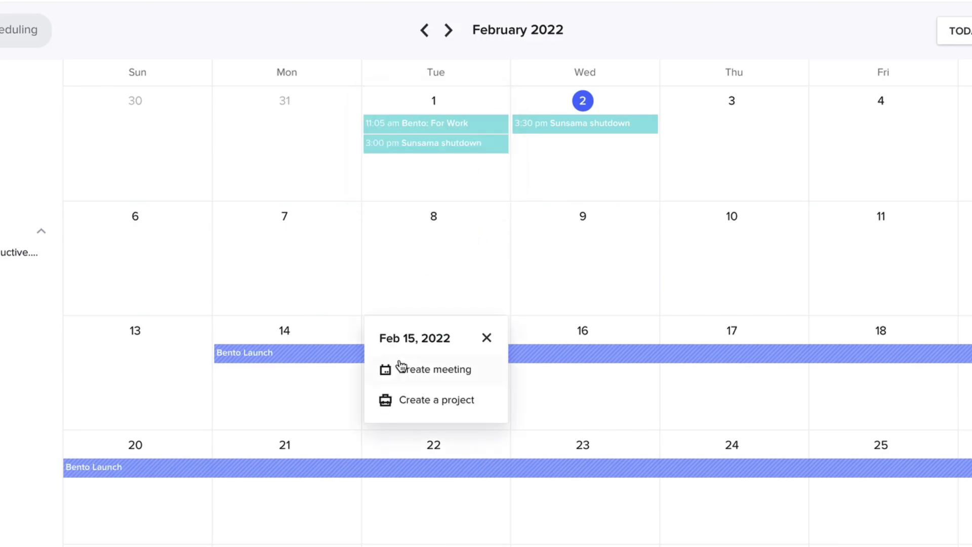
left_click(348, 360)
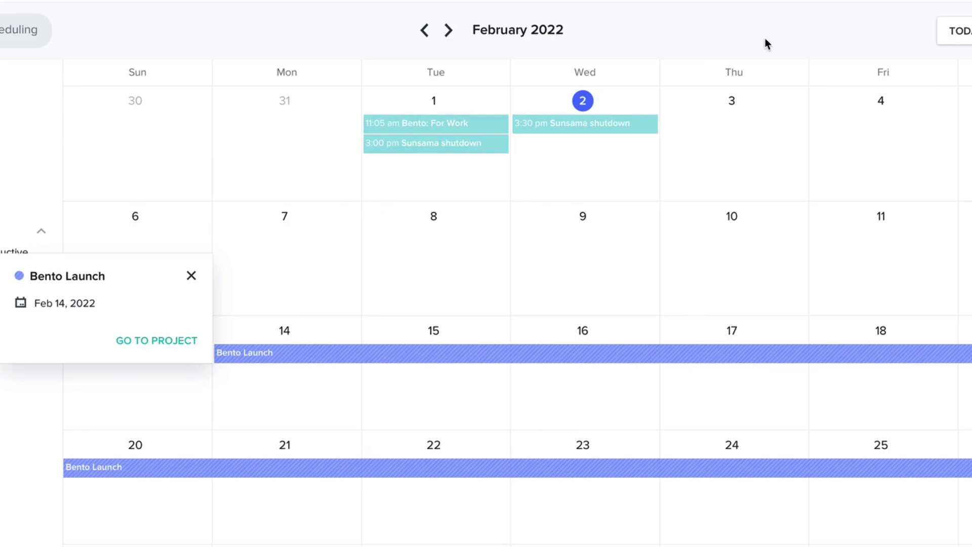
left_click(662, 24)
- Start a new session type in Scheduling and examine its details, invitee reminders and availability settings
left_click(157, 131)
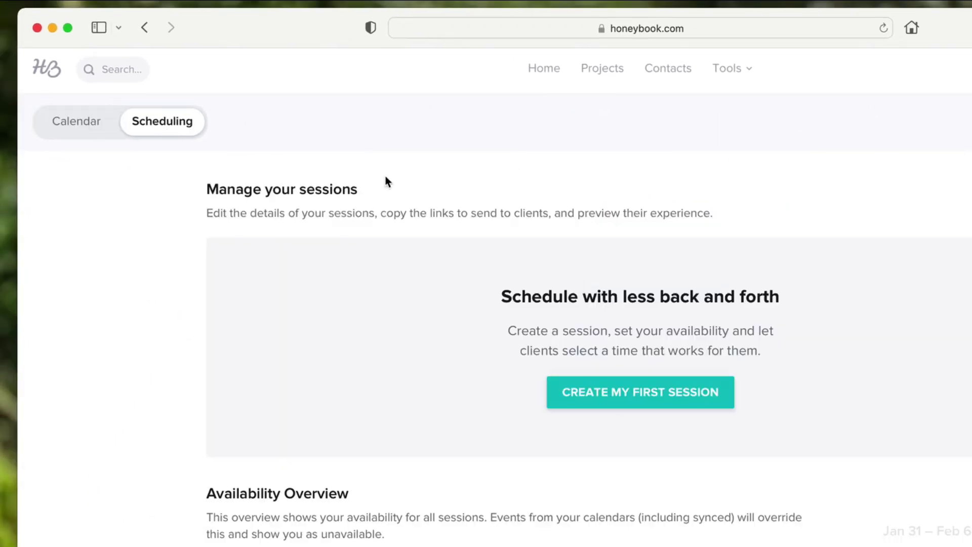
scroll(634, 440, "down", 1)
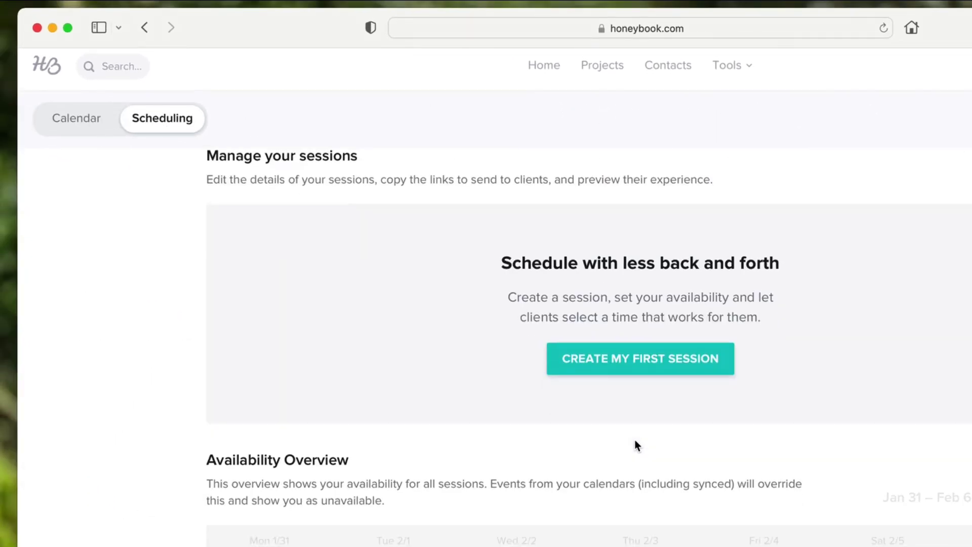
left_click(680, 361)
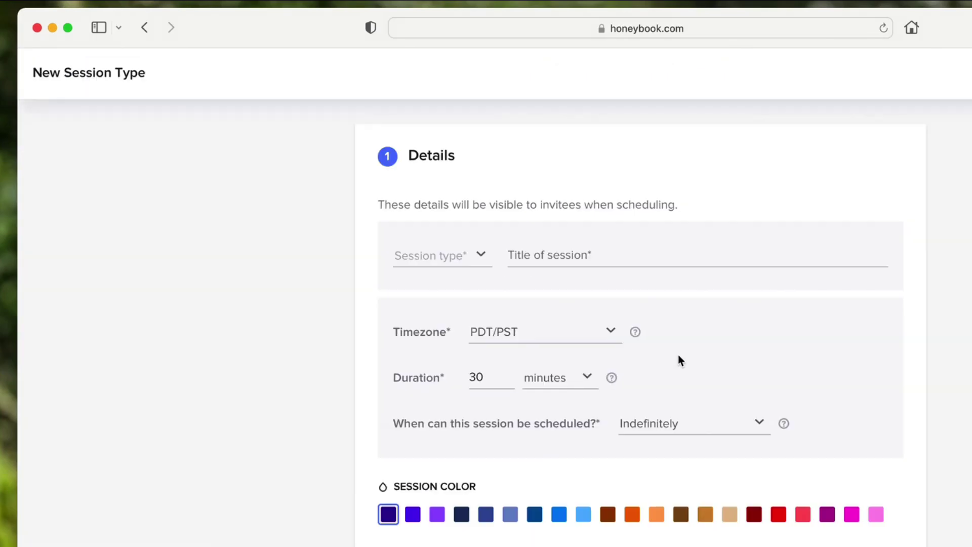
scroll(527, 486, "down", 6)
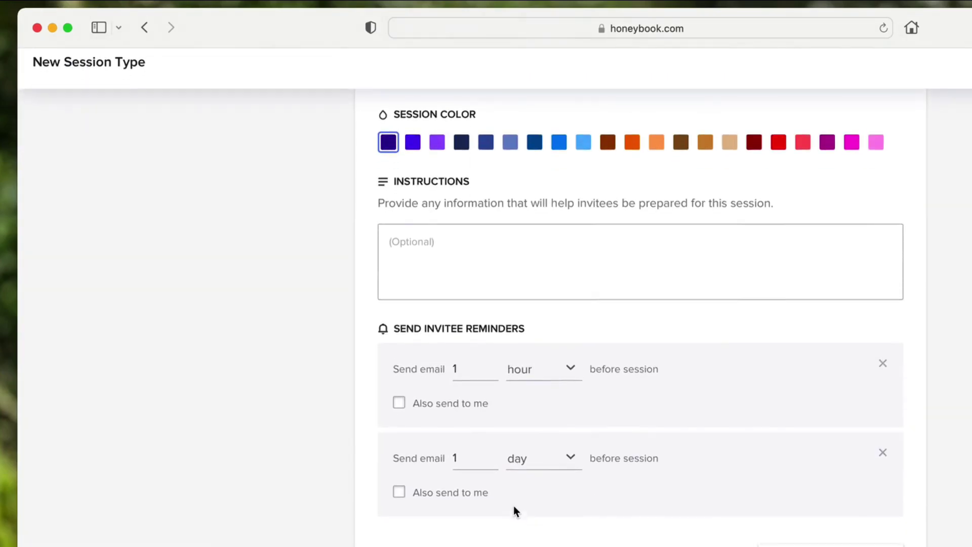
scroll(514, 506, "up", 7)
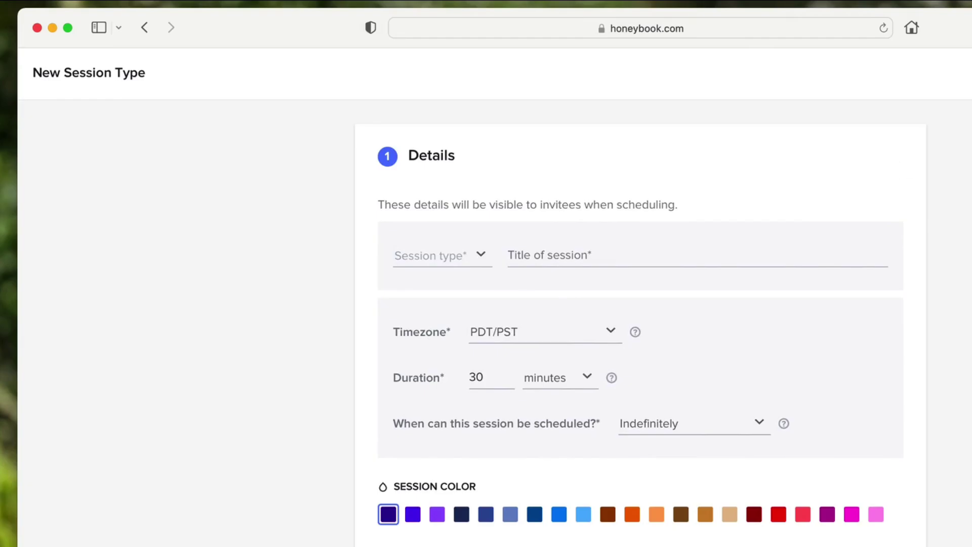
key("Escape")
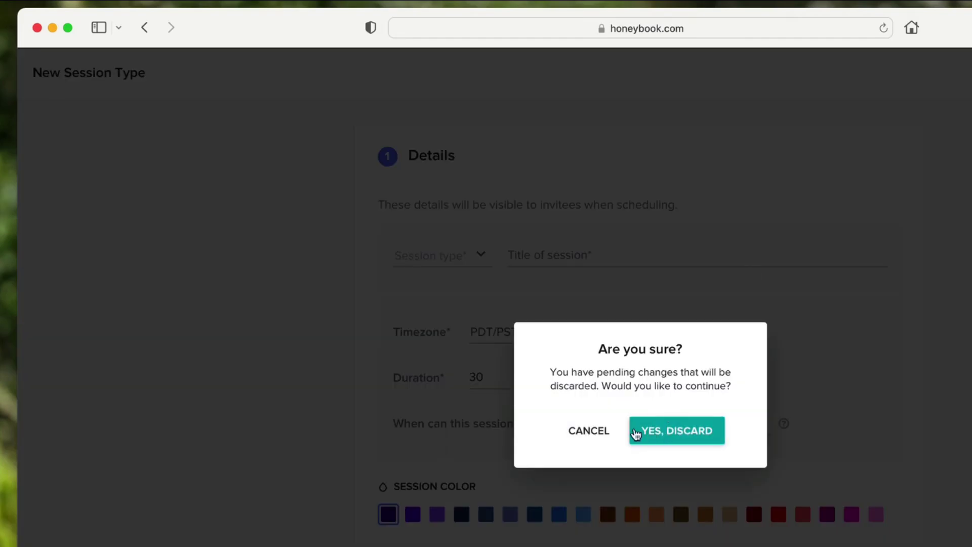
left_click(593, 432)
scroll(506, 525, "down", 4)
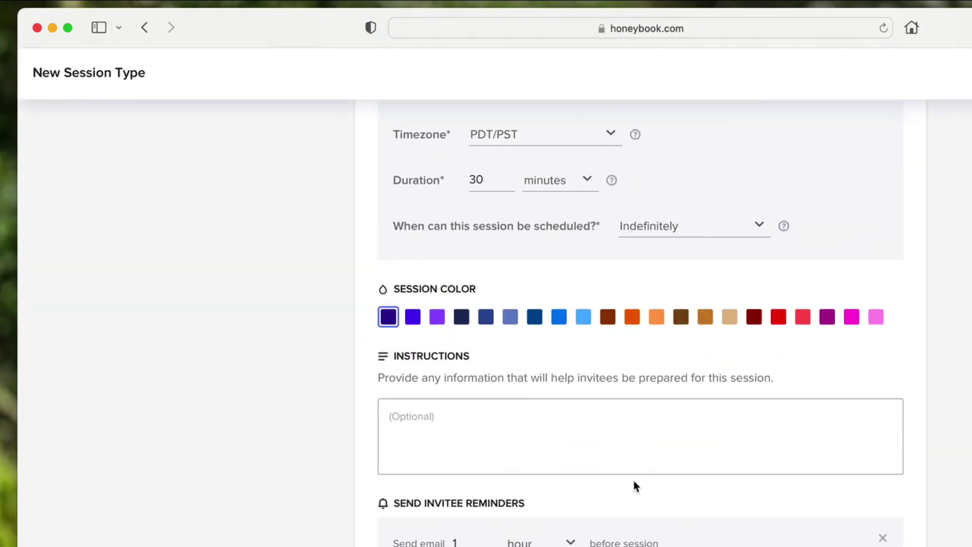
scroll(573, 427, "down", 3)
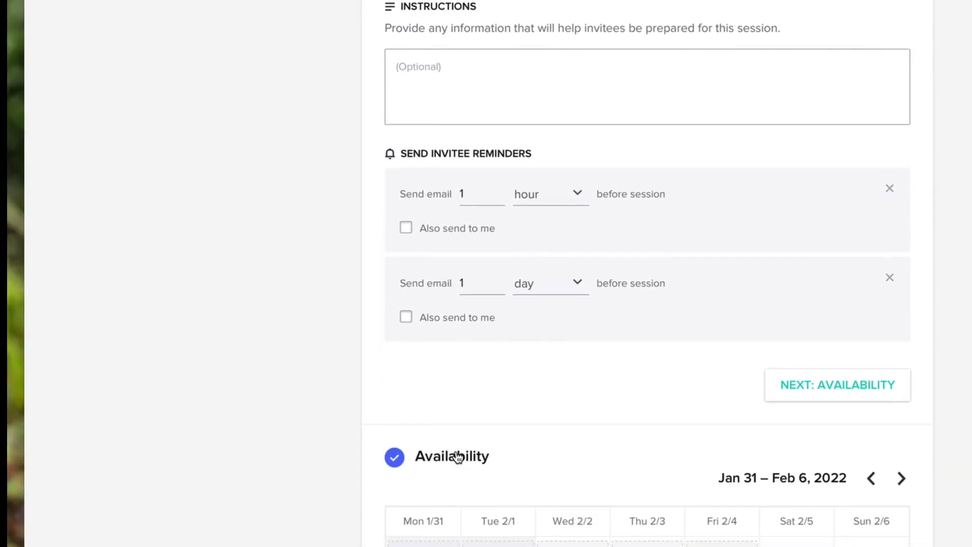
scroll(538, 289, "down", 7)
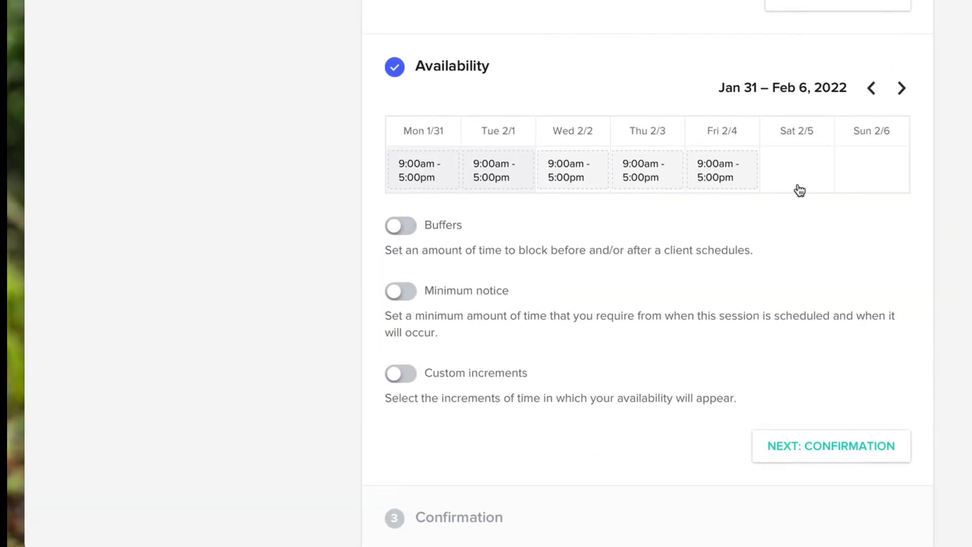
- Examine the new session type's confirmation page and email options, and discard the session without saving
left_click(486, 525)
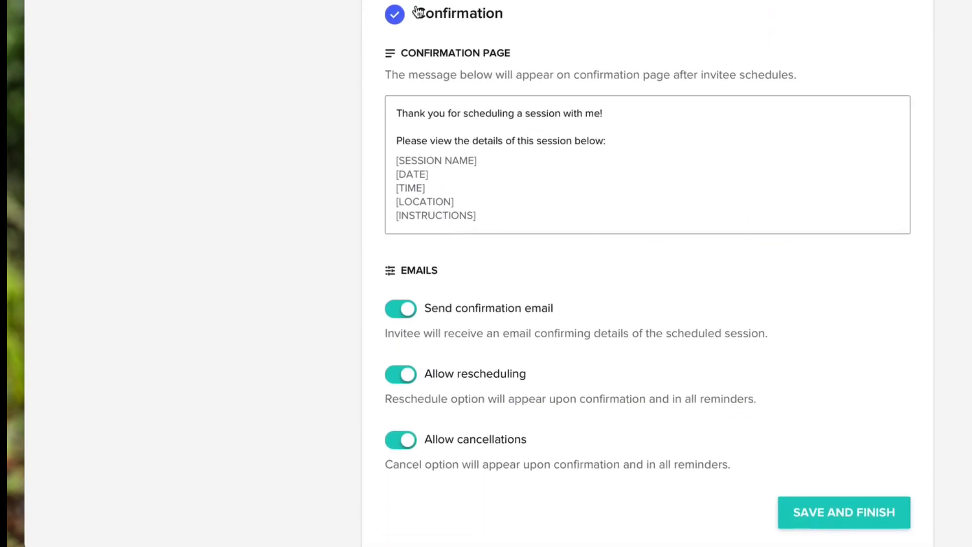
double_click(436, 16)
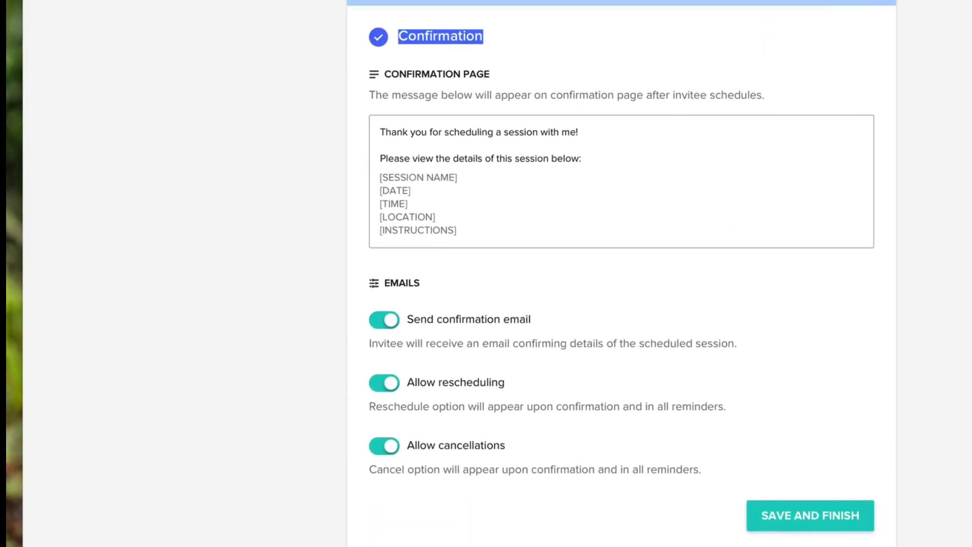
left_click(829, 55)
left_click(535, 329)
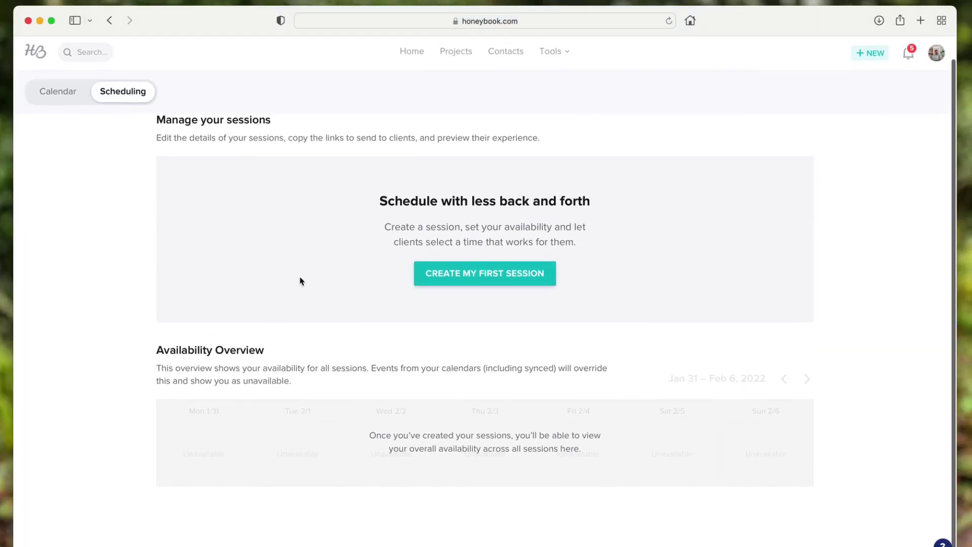
- Return to the monthly calendar, and open the Bookkeeping payments overview from the home dashboard
left_click(71, 95)
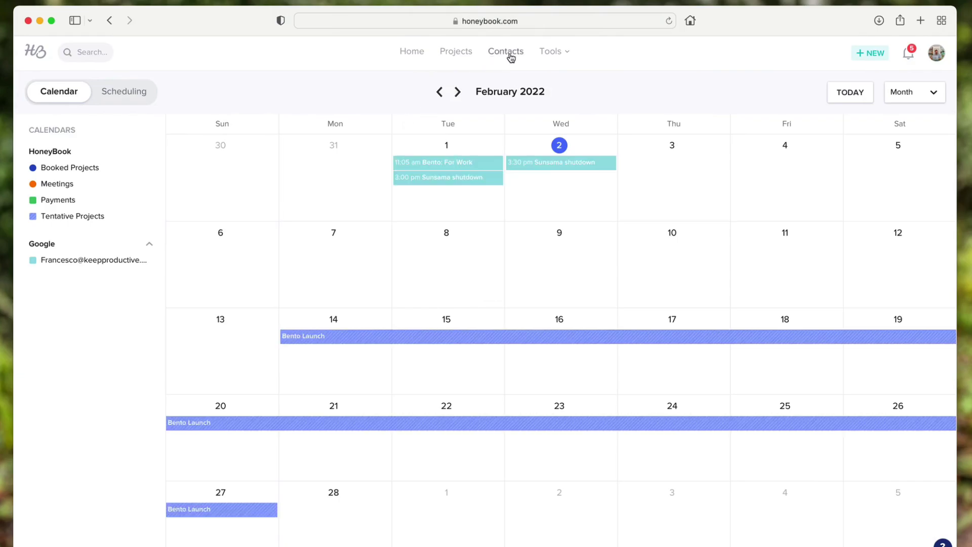
left_click(414, 55)
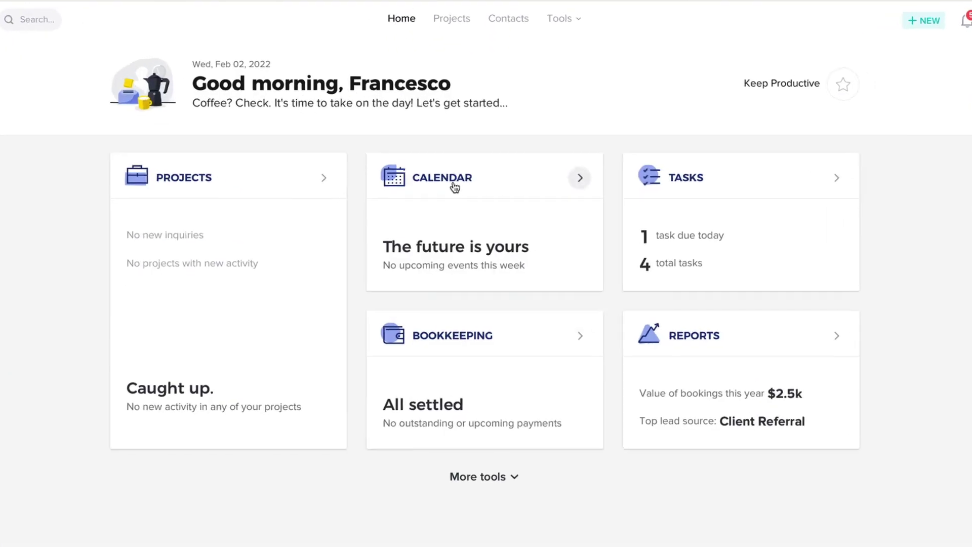
left_click(569, 331)
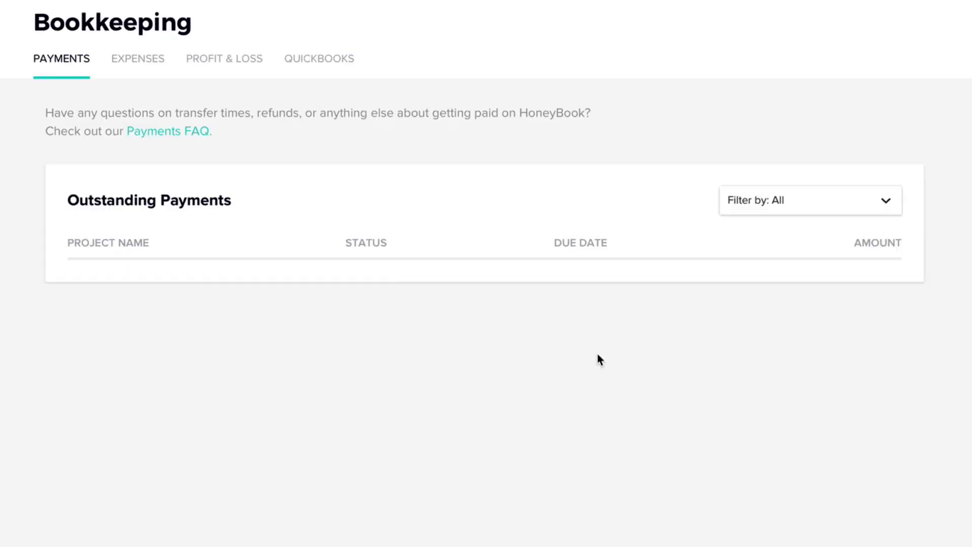
- Open the company settings' bank details to examine the business and personal bank account options
left_click(945, 38)
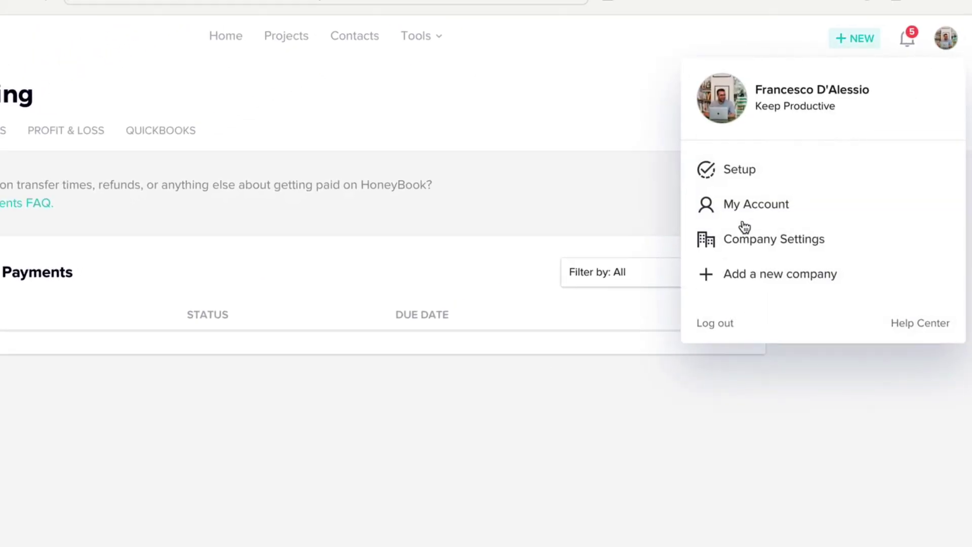
left_click(765, 238)
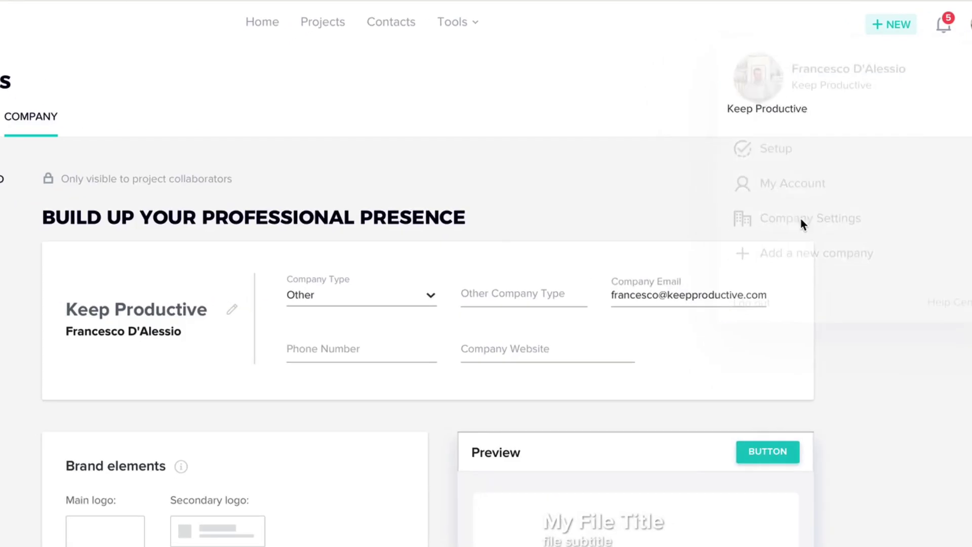
left_click(79, 317)
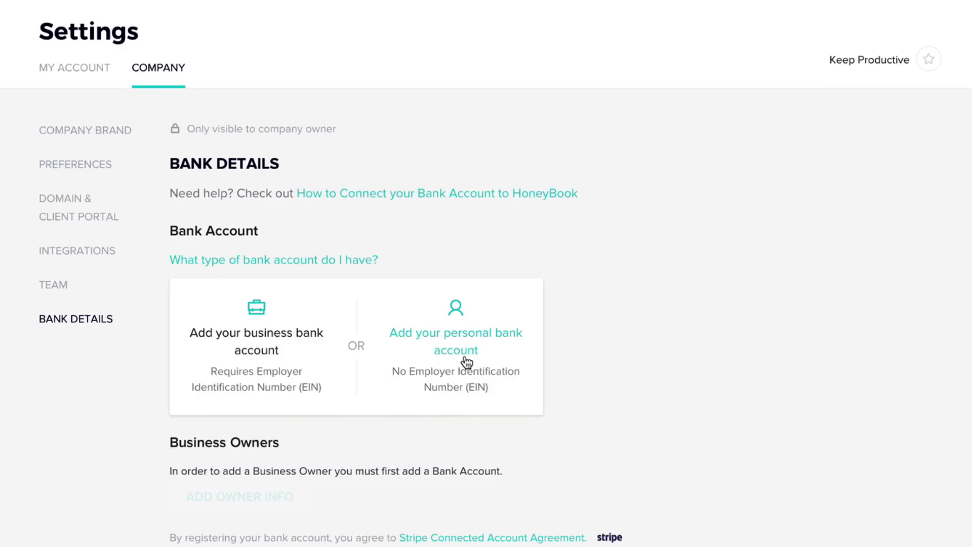
- Return to Bookkeeping from the home dashboard, and check its QuickBooks section before going back to the payments overview
mouse_move(507, 3)
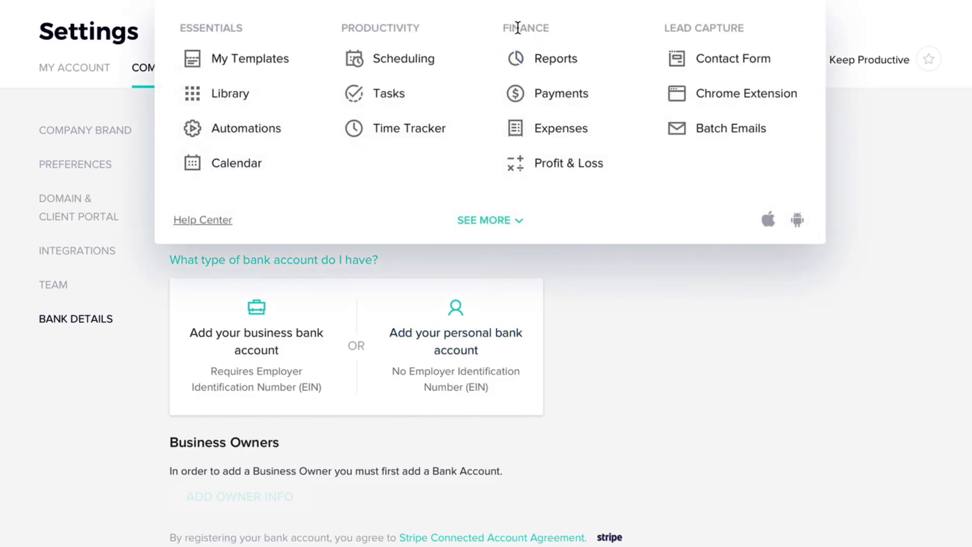
left_click(471, 9)
left_click(605, 354)
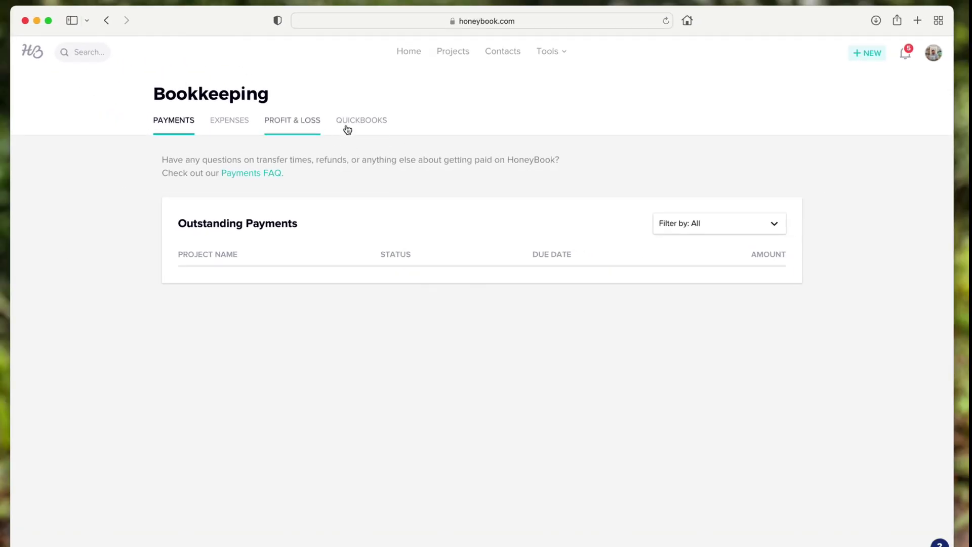
left_click(374, 126)
left_click(181, 127)
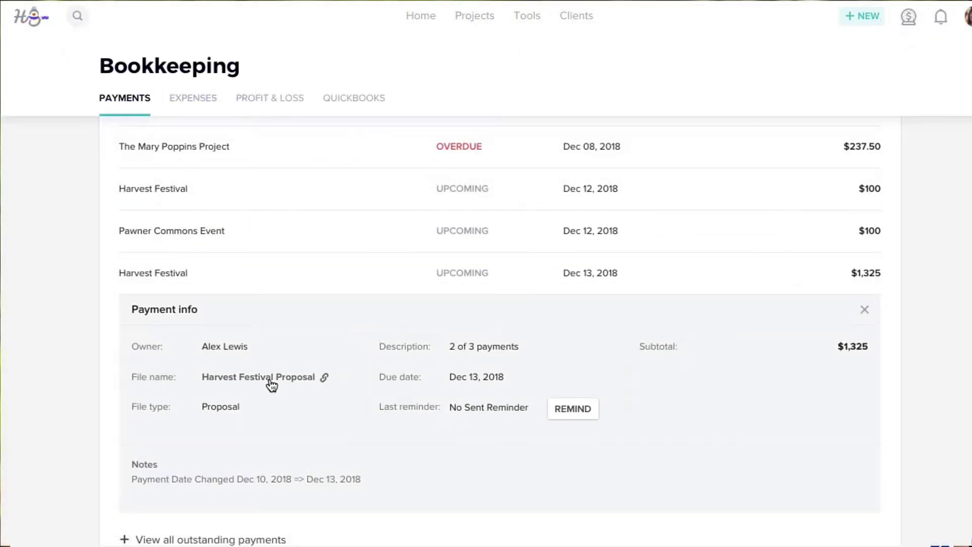
- Examine the Harvest Festival Proposal payment info and the lists of outstanding and paid payments
left_click(271, 384)
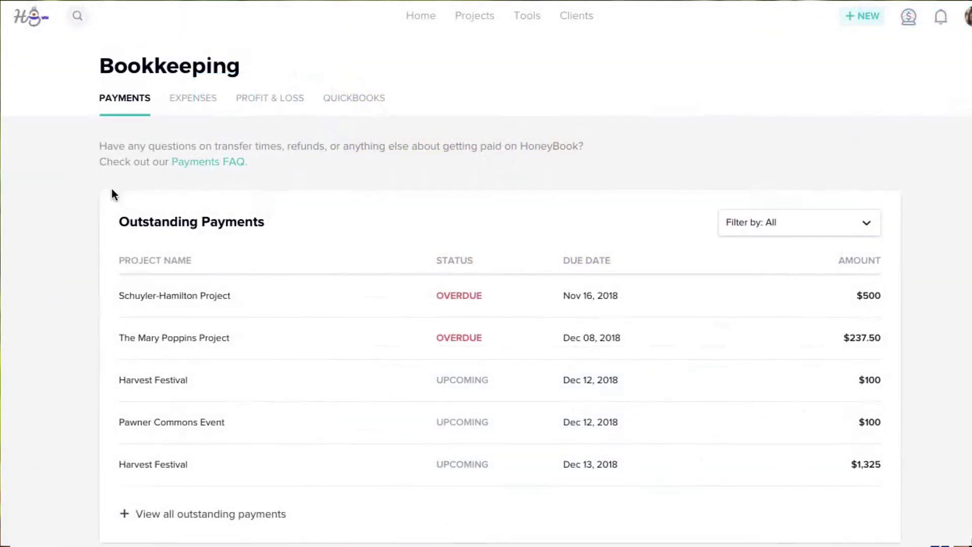
left_click(312, 290)
left_click(558, 434)
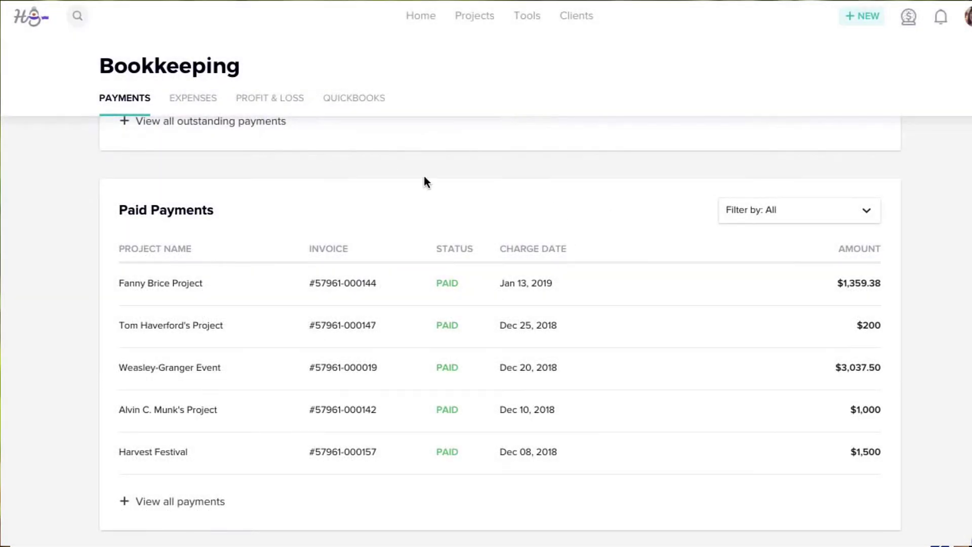
- Show the Bookkeeping expenses and filter them by the last 90 days
left_click(193, 106)
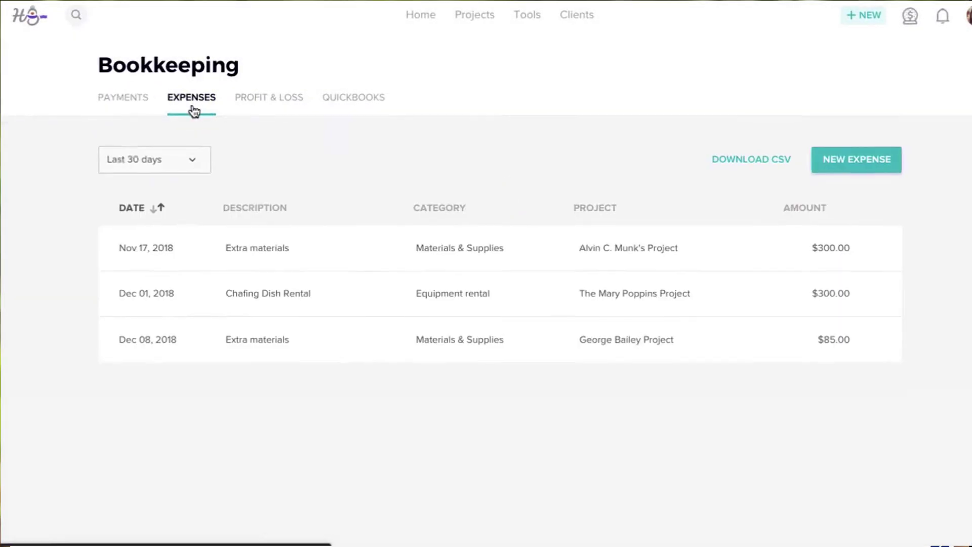
left_click(193, 157)
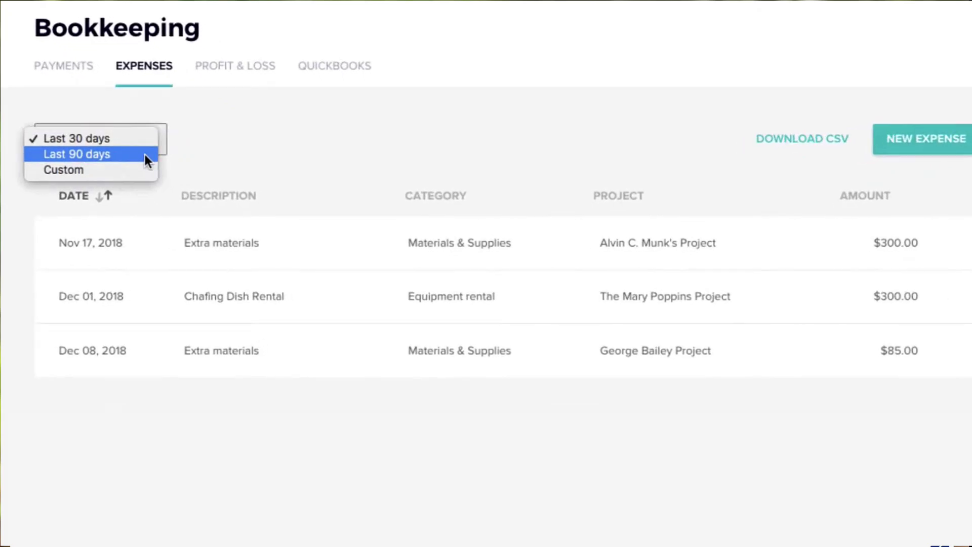
left_click(195, 178)
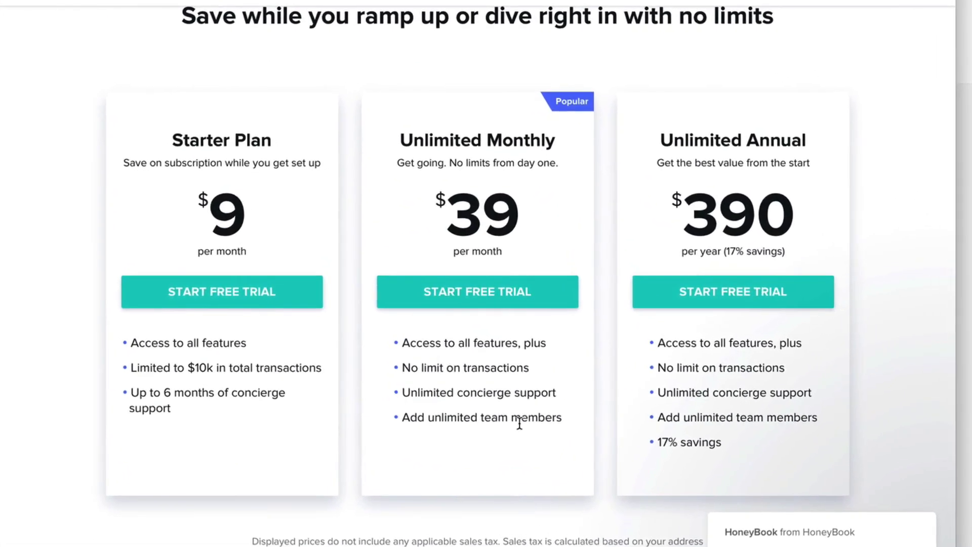
- Compare the Starter, Unlimited Monthly and Unlimited Annual plans on the pricing page, including the guarantee and payment processing fees
scroll(516, 436, "down", 2)
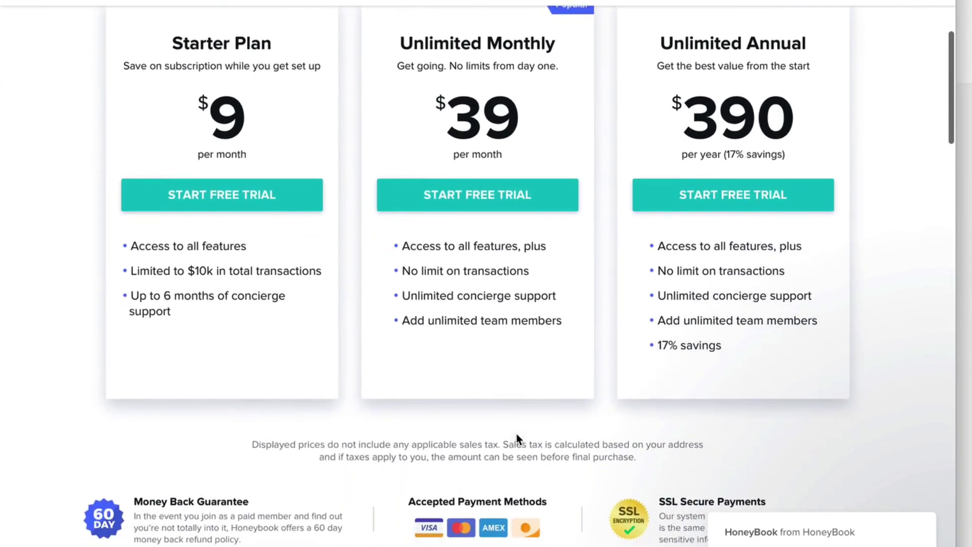
scroll(517, 434, "up", 1)
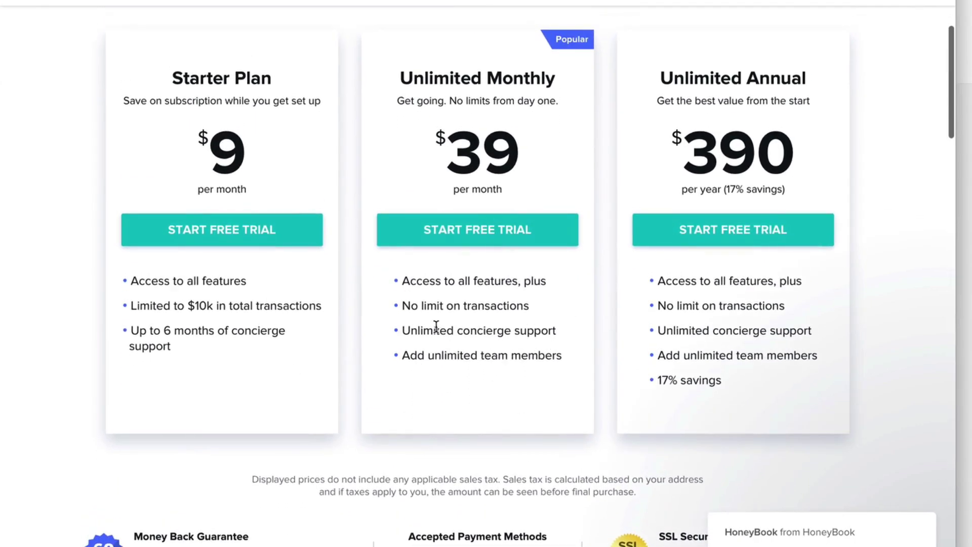
scroll(515, 325, "up", 2)
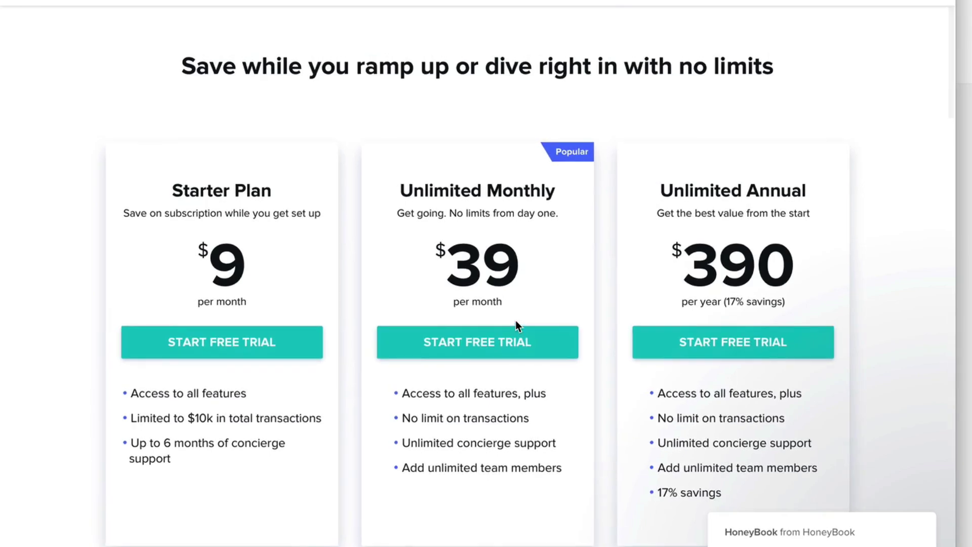
scroll(516, 324, "down", 3)
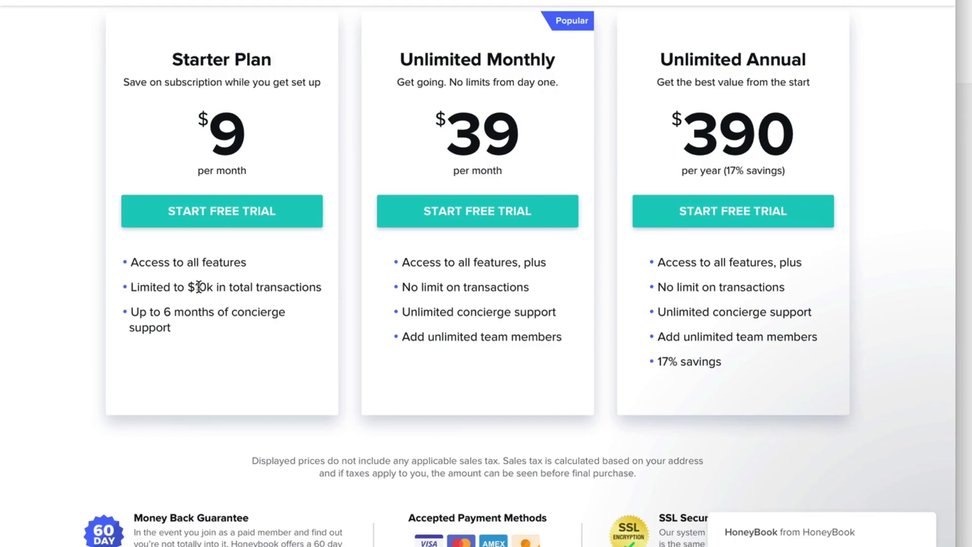
scroll(284, 230, "up", 7)
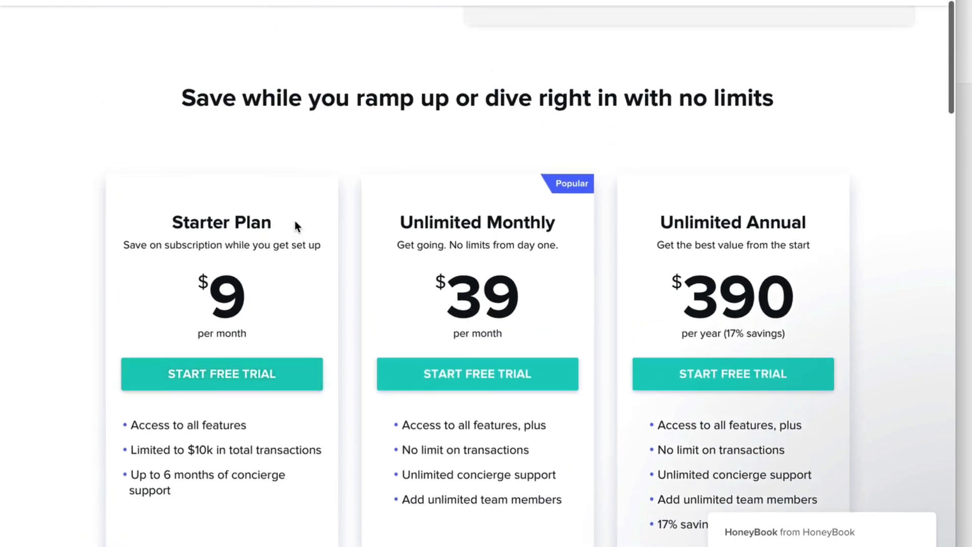
scroll(297, 226, "down", 7)
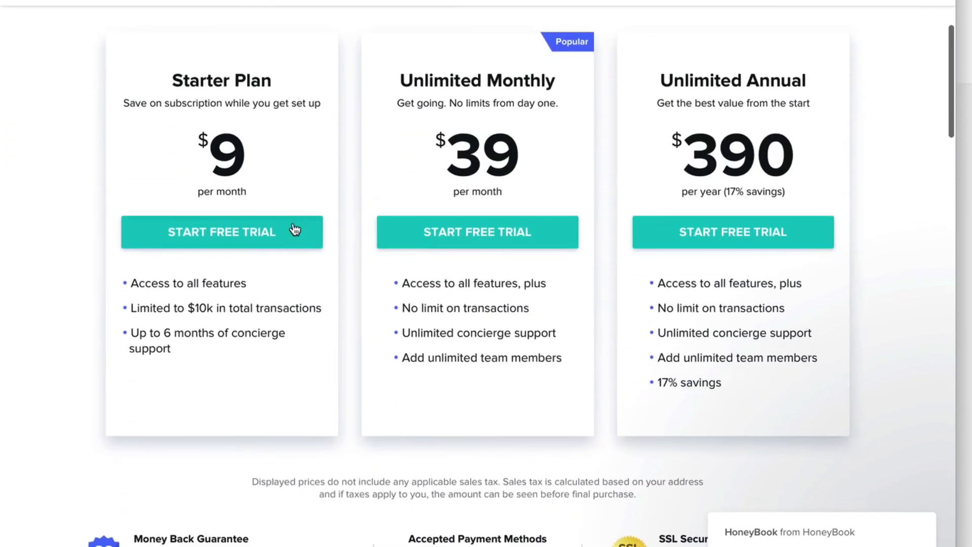
scroll(479, 358, "down", 5)
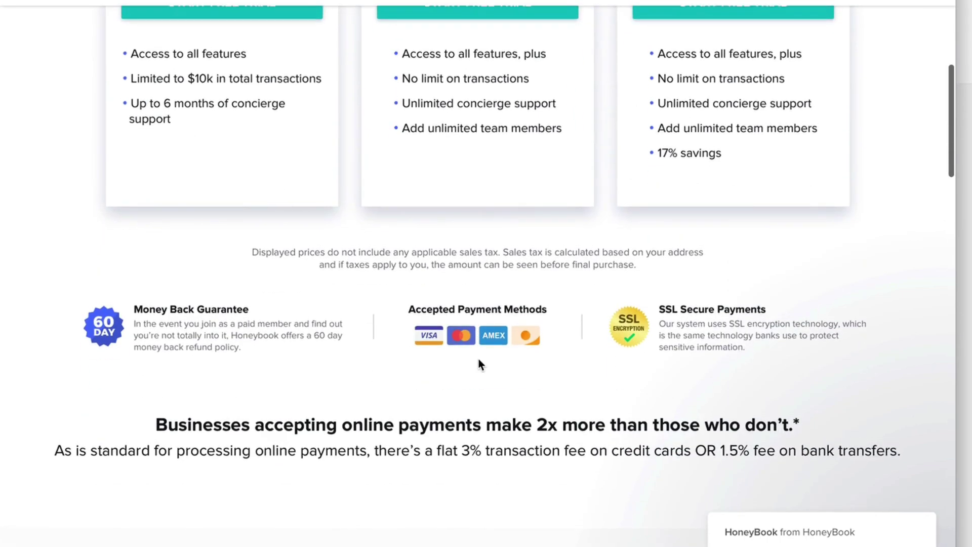
scroll(445, 442, "down", 6)
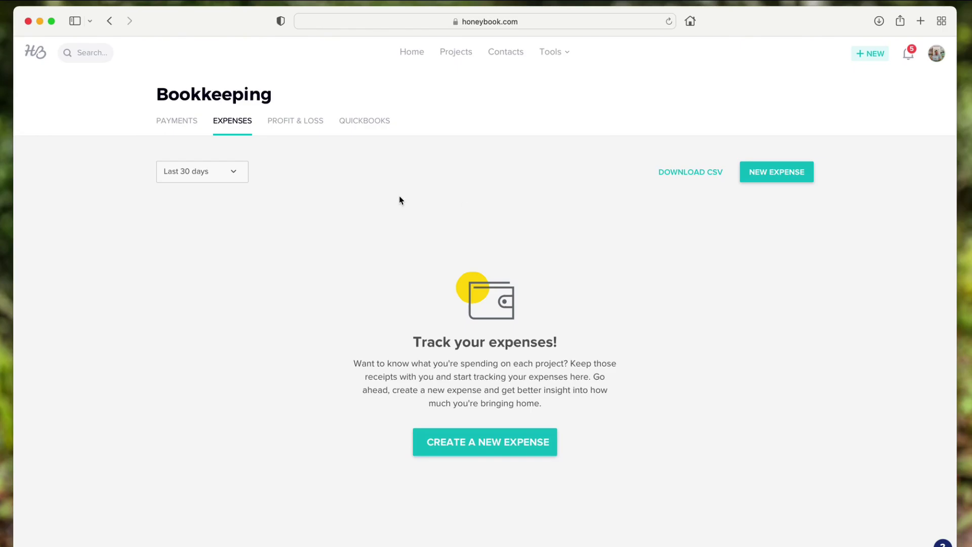
- Examine the profit and loss summary and the QuickBooks integration in Bookkeeping
left_click(295, 121)
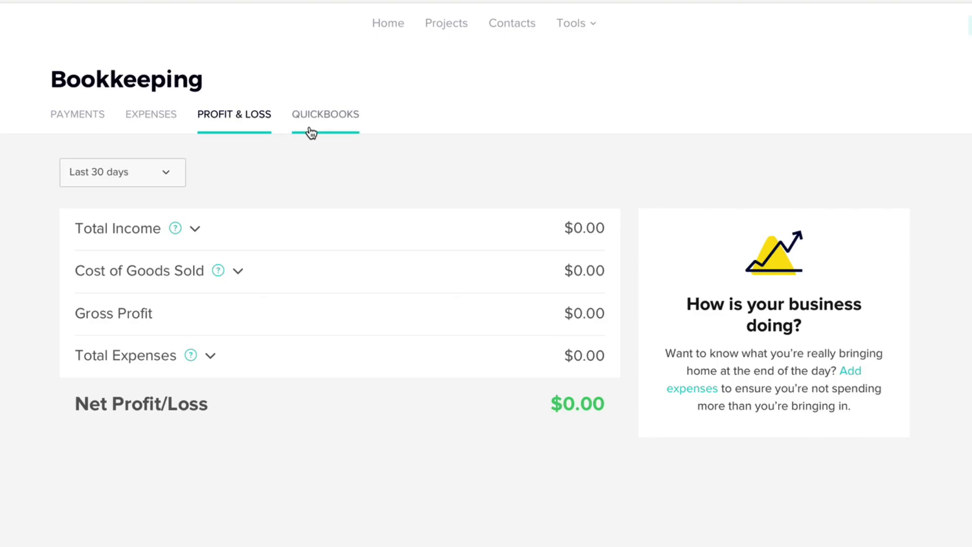
left_click(339, 124)
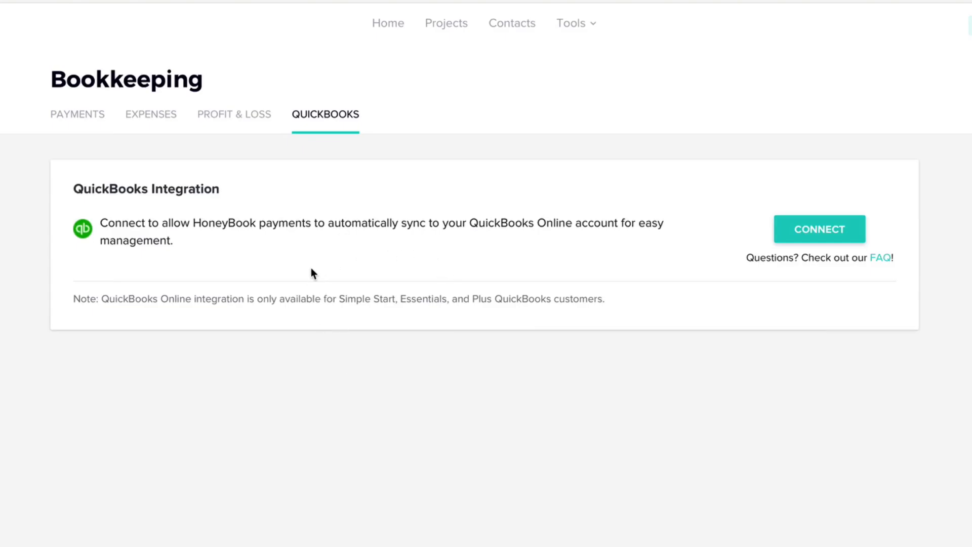
- Open Reports and examine the monthly files bar chart and the HoneyBook projects summary
mouse_move(554, 24)
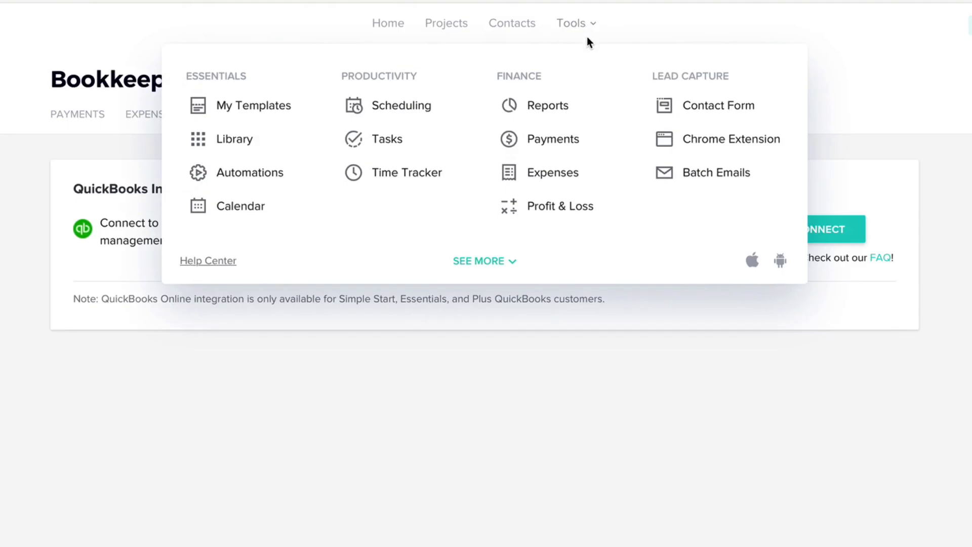
left_click(537, 105)
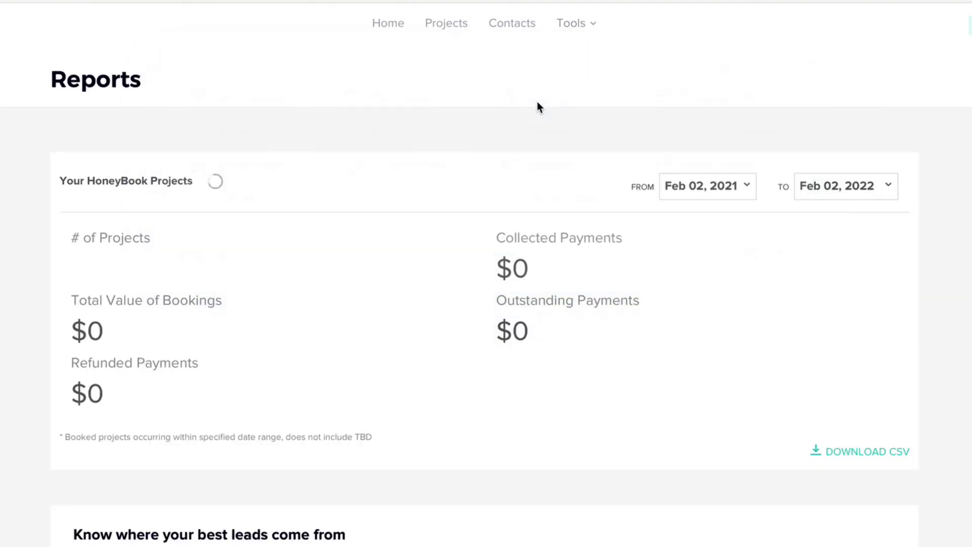
scroll(369, 354, "down", 3)
scroll(368, 353, "up", 3)
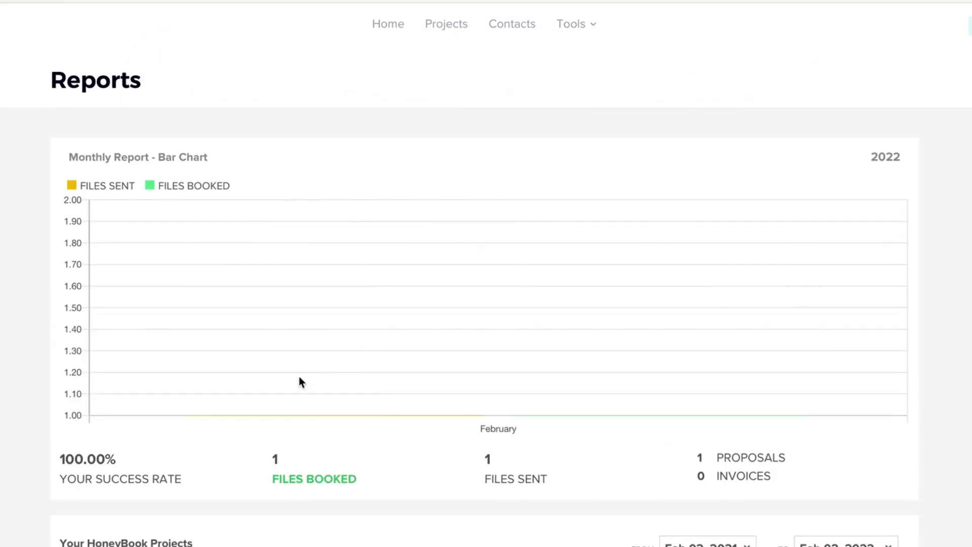
scroll(223, 489, "down", 5)
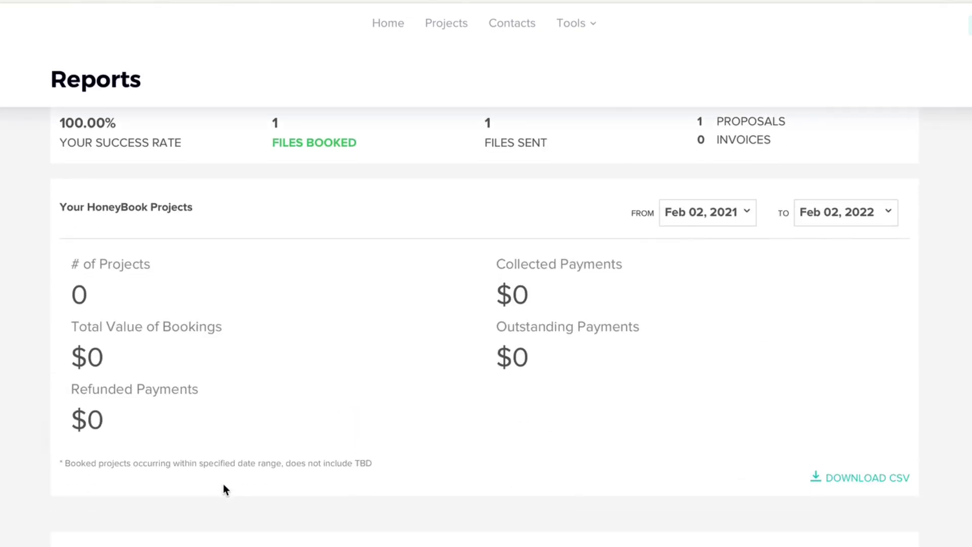
scroll(223, 485, "down", 6)
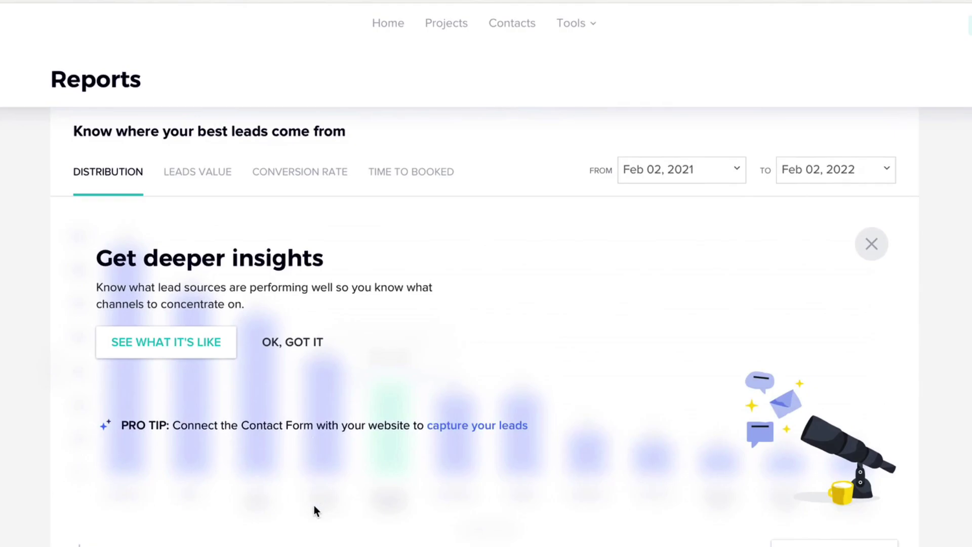
- Dismiss the deeper insights introduction, and examine the lead source distribution and the yearly and monthly analytics reports
scroll(314, 506, "down", 1)
left_click(303, 285)
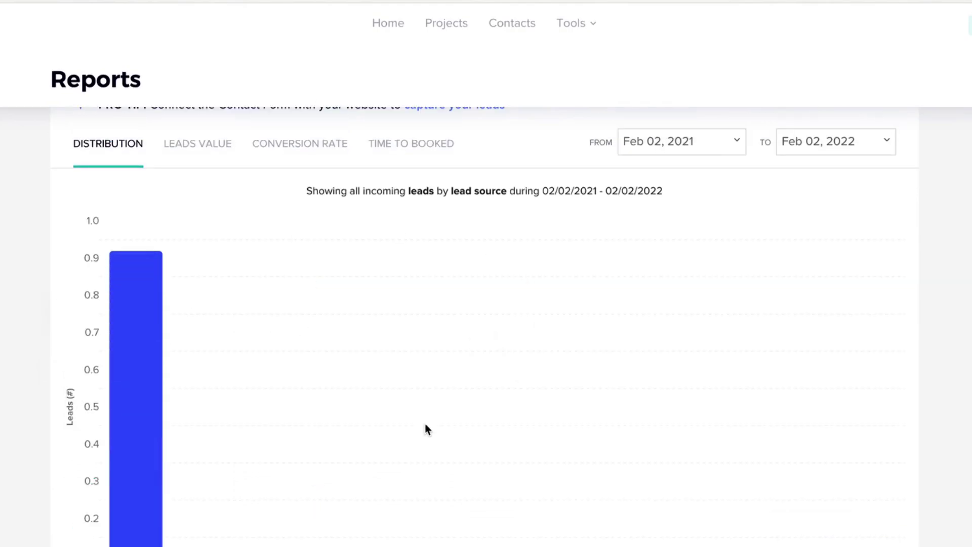
mouse_move(147, 469)
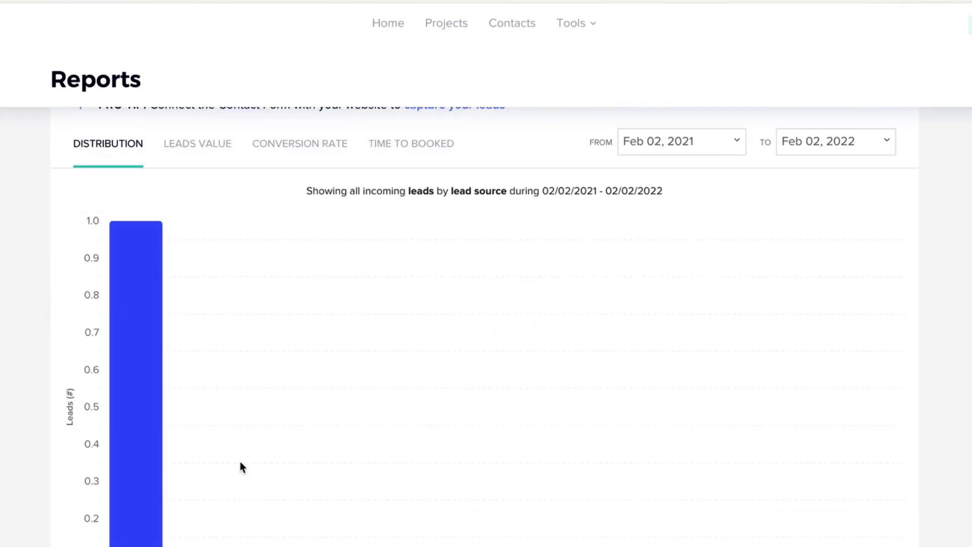
scroll(240, 458, "down", 1)
scroll(241, 424, "down", 5)
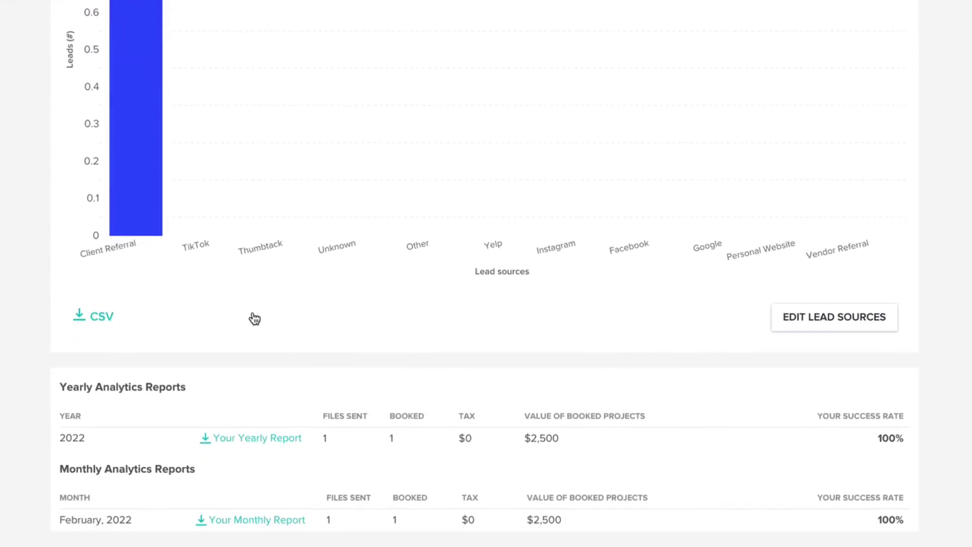
scroll(298, 426, "up", 10)
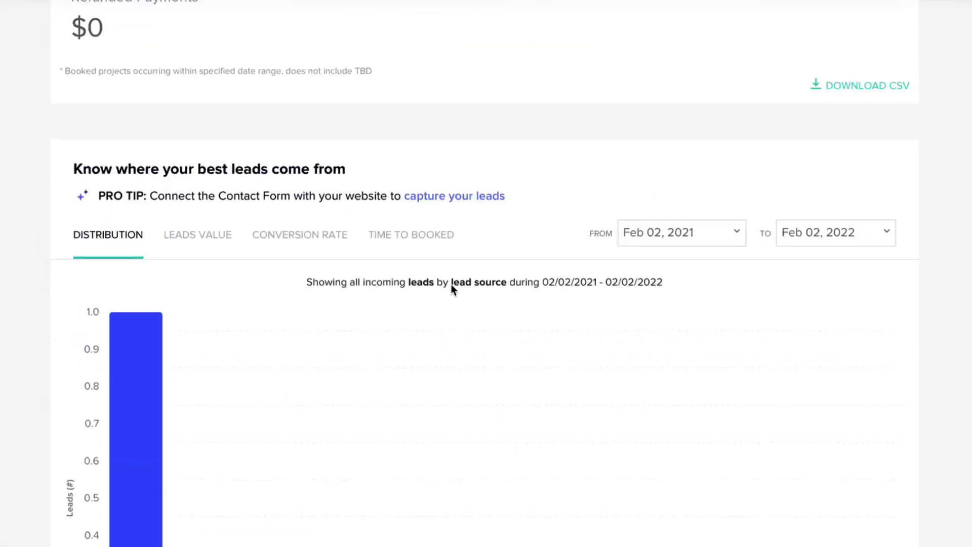
- Return to the home dashboard and open Task Management for the tasks due today
left_click(593, 26)
left_click(594, 28)
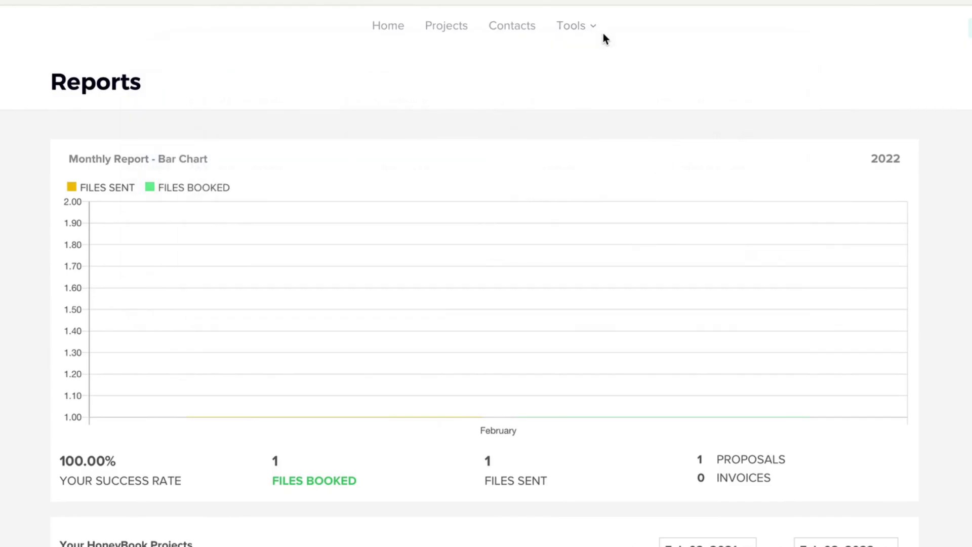
left_click(389, 34)
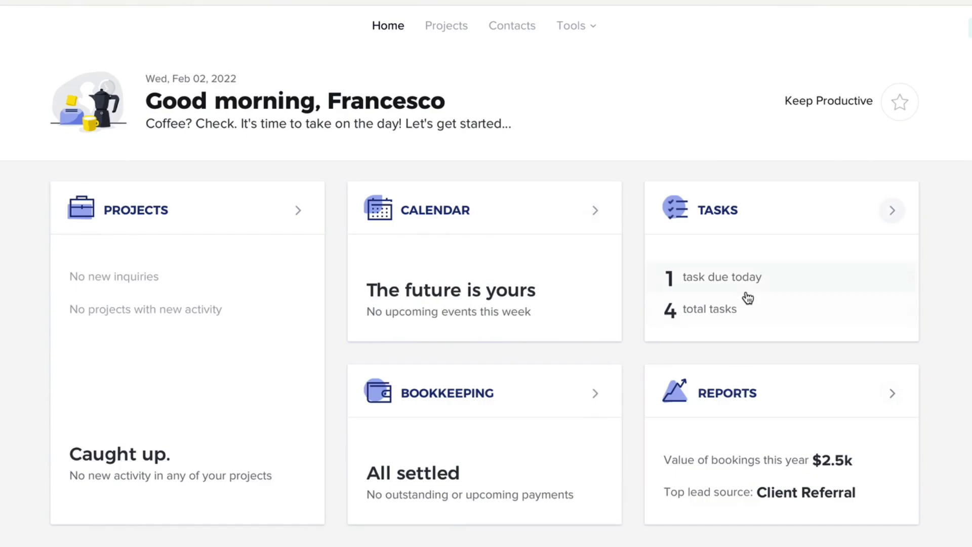
left_click(894, 212)
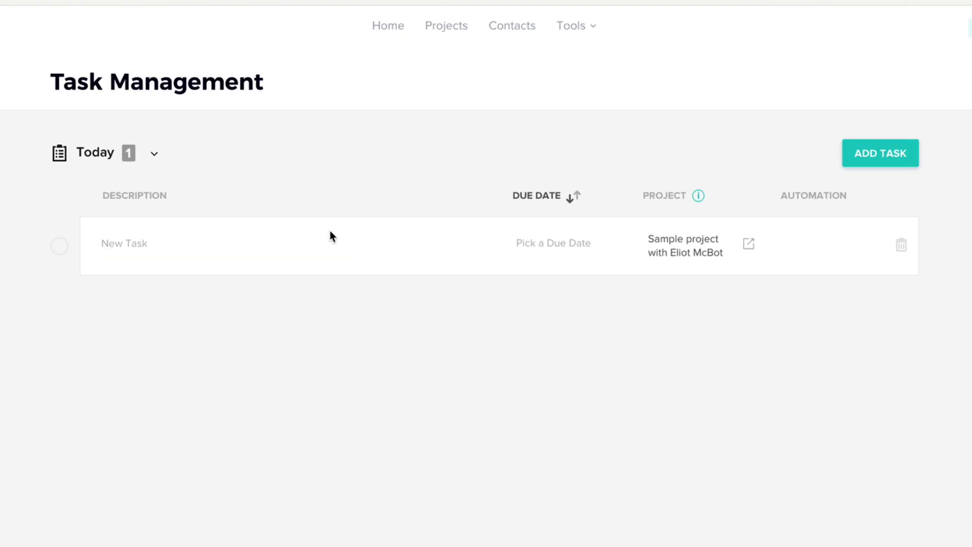
- Show all tasks in Task Management and examine the editable fields of the new sample project task
left_click(137, 161)
left_click(111, 223)
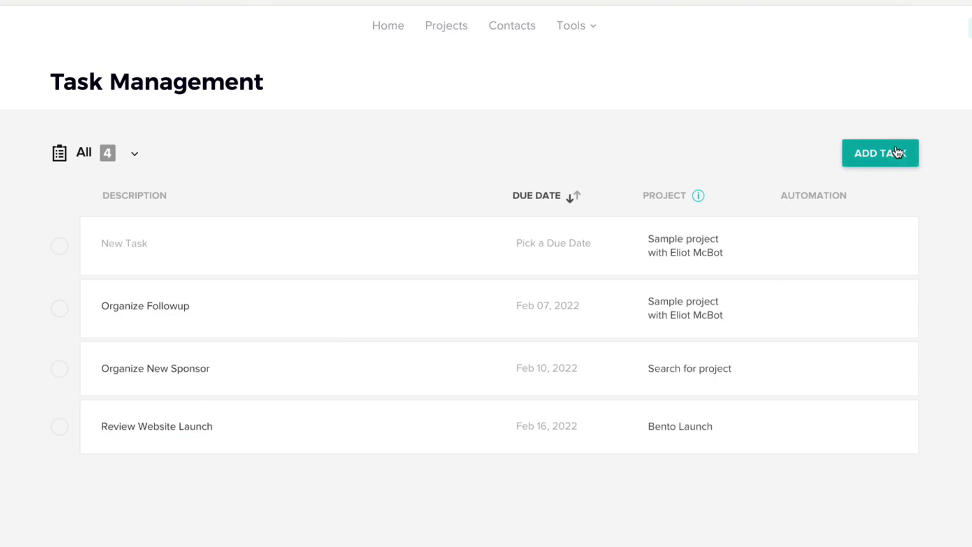
left_click(243, 252)
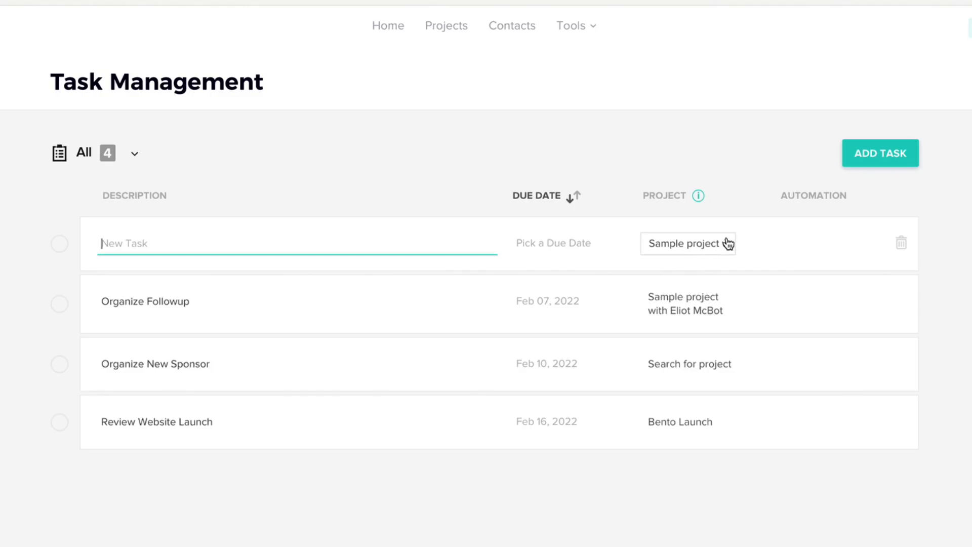
left_click(815, 244)
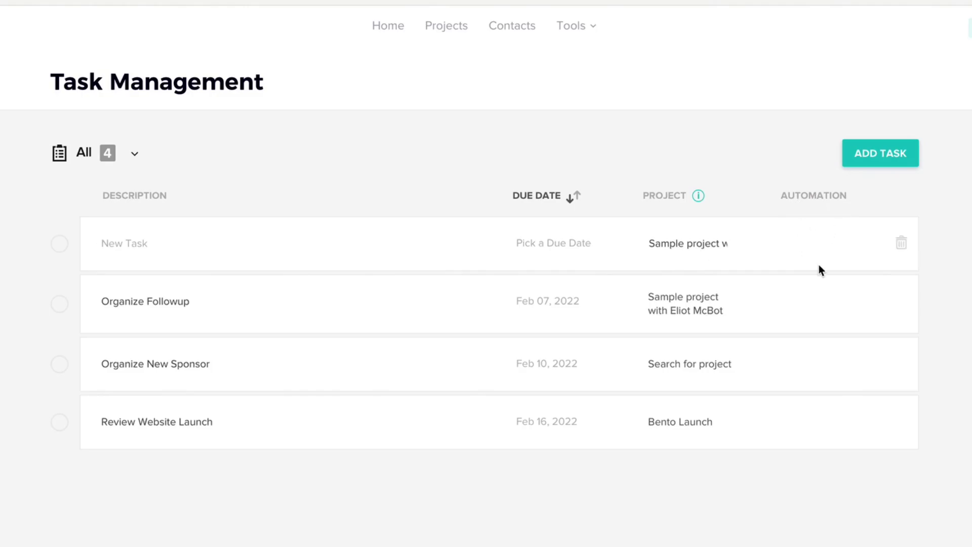
- Open the Time Tracker and view the project selection for creating an invoice from time entries, leaving it without choosing a project
left_click(572, 25)
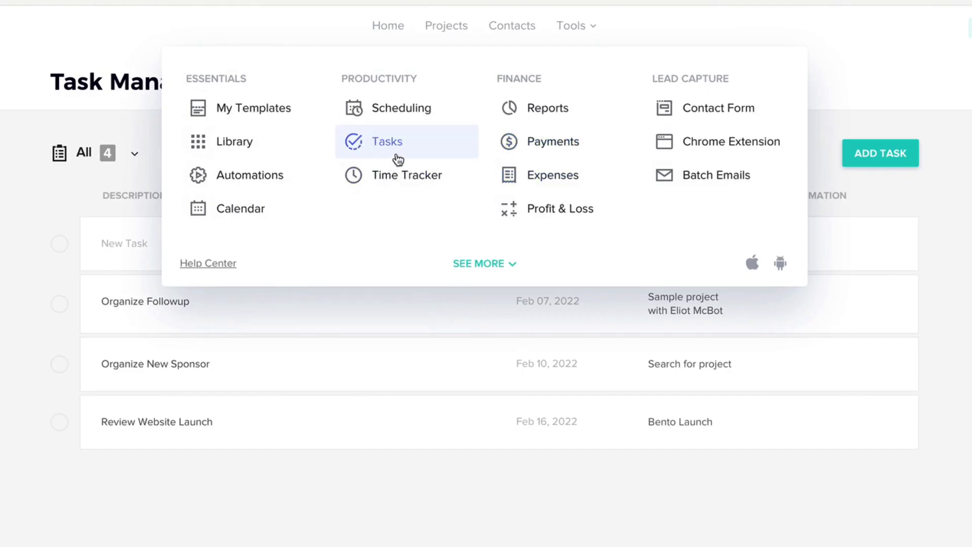
left_click(398, 182)
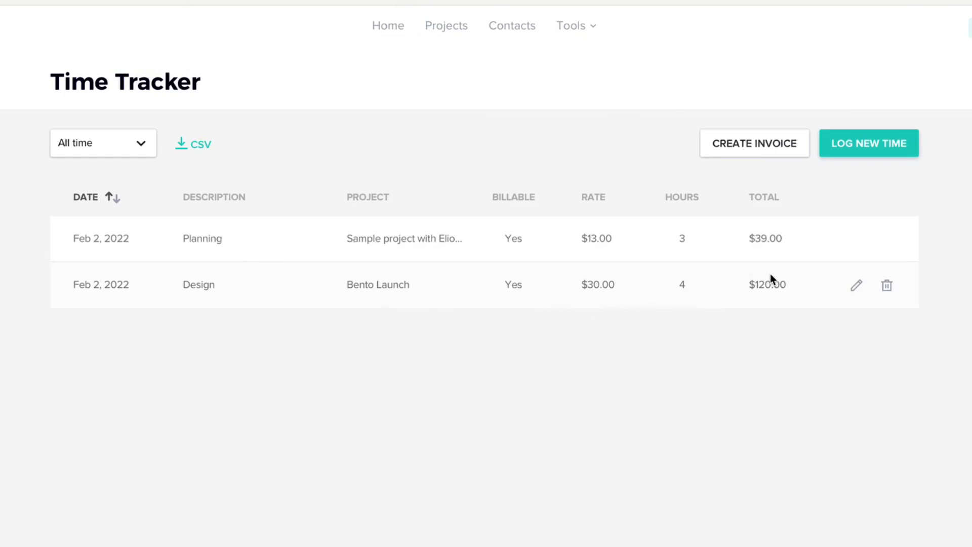
left_click(758, 148)
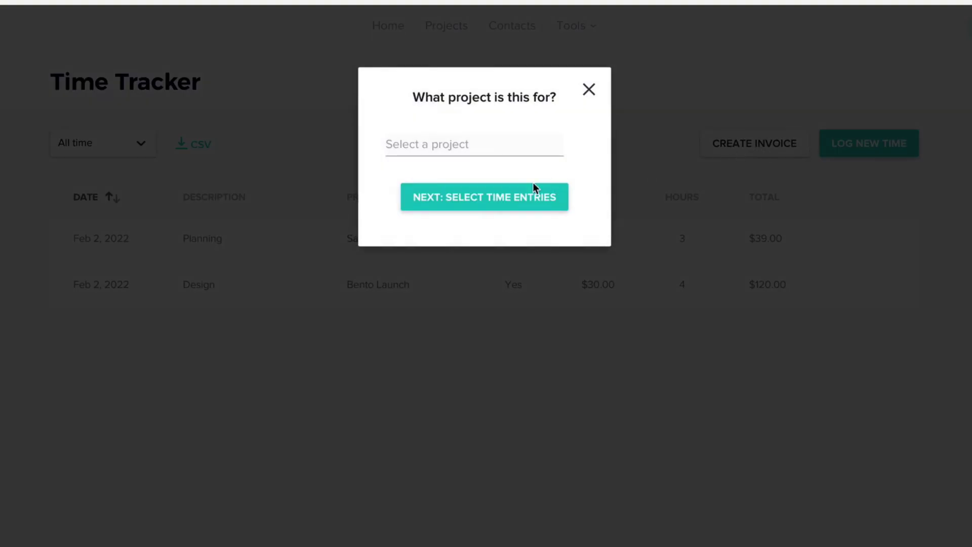
left_click(443, 137)
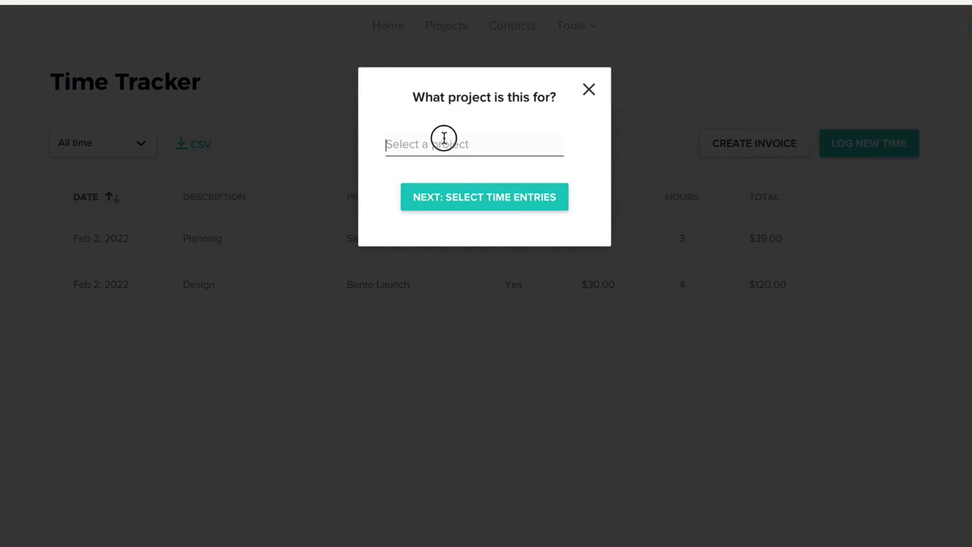
left_click(590, 91)
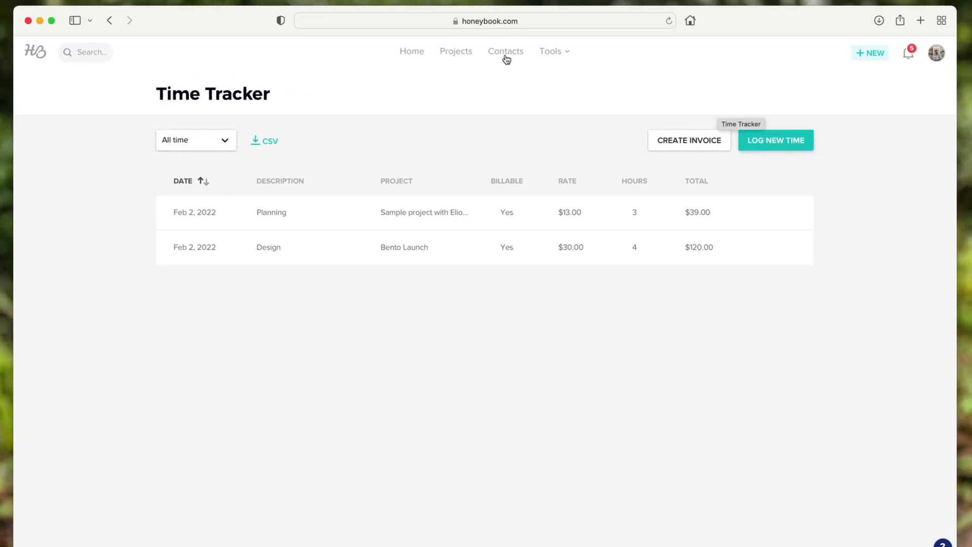
- Open My Templates, dismiss the introduction, and examine the invoice templates
left_click(551, 52)
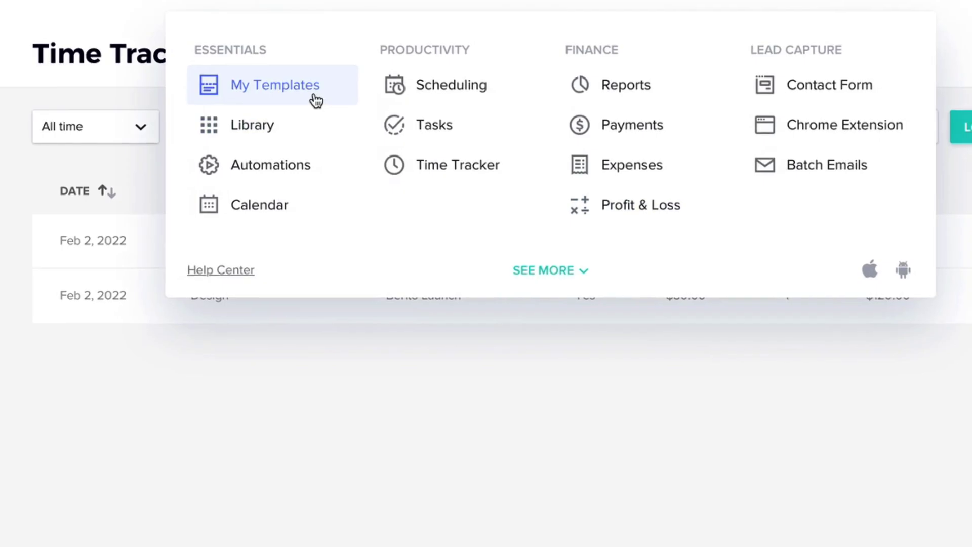
left_click(316, 100)
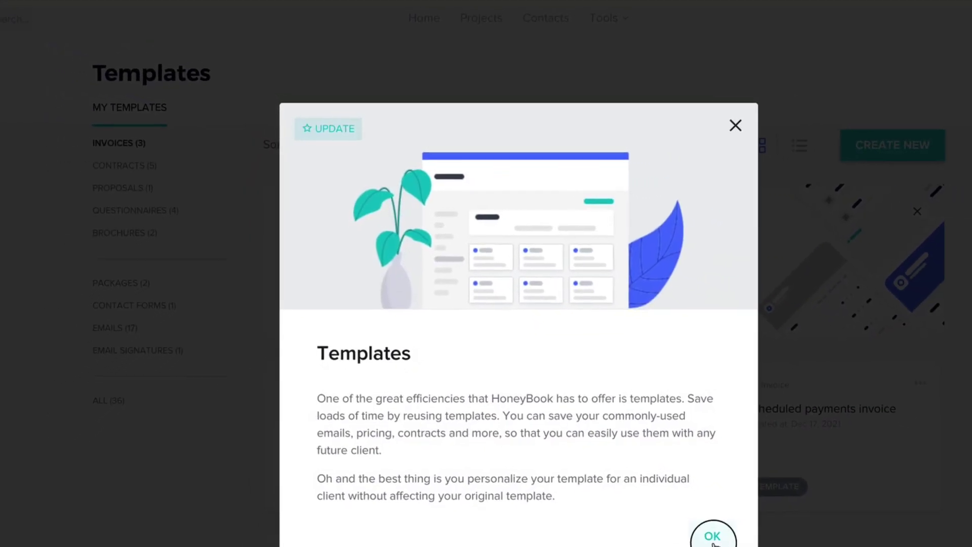
left_click(712, 536)
scroll(436, 325, "down", 5)
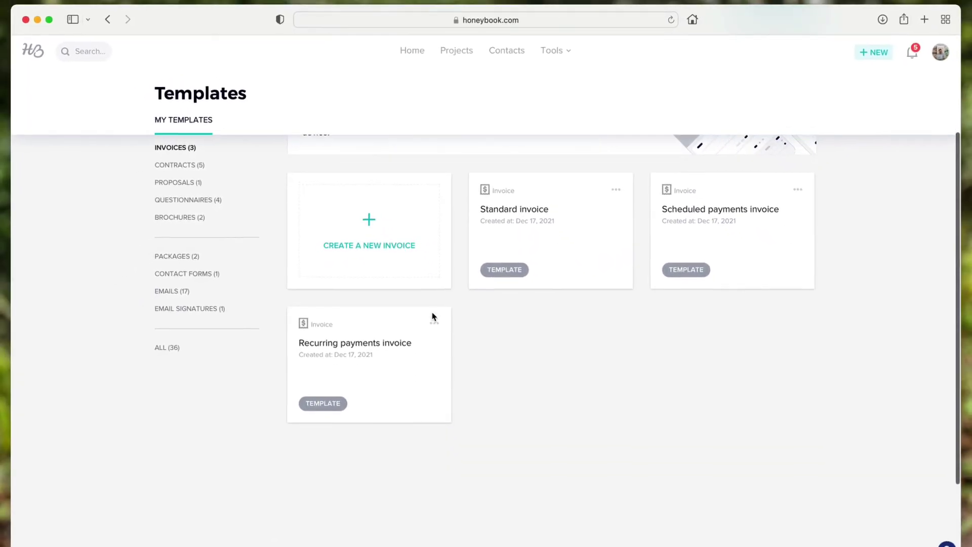
scroll(428, 284, "up", 3)
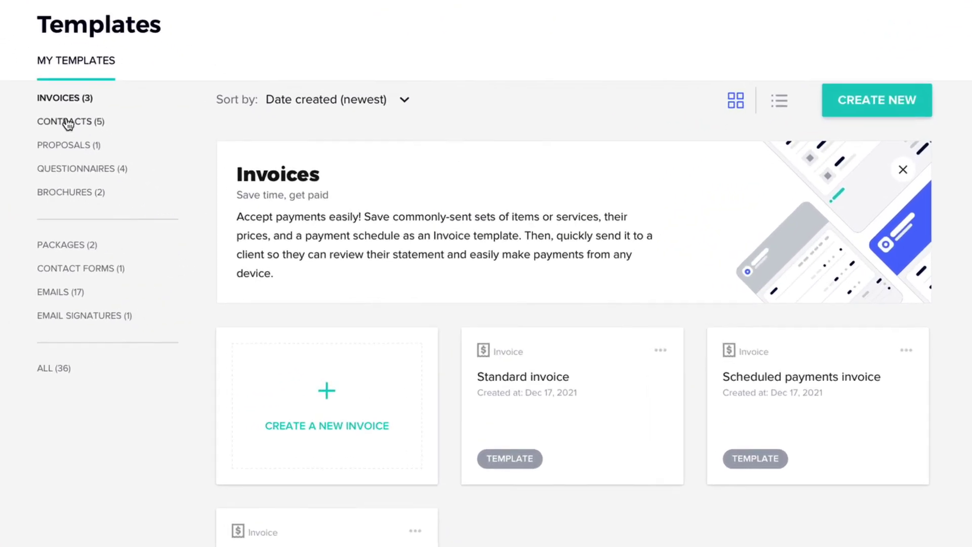
- Examine the contract, proposal and questionnaire templates
left_click(68, 123)
scroll(474, 505, "down", 2)
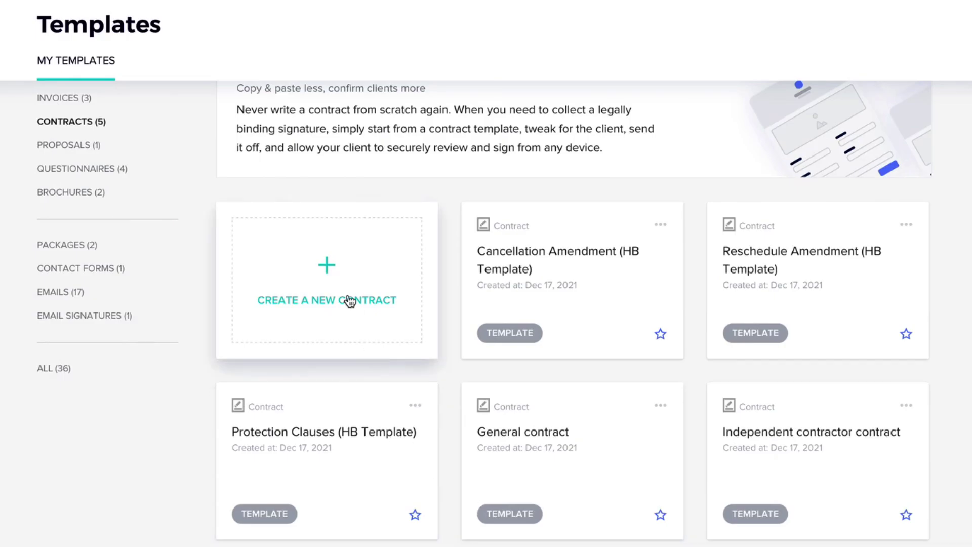
scroll(350, 301, "up", 2)
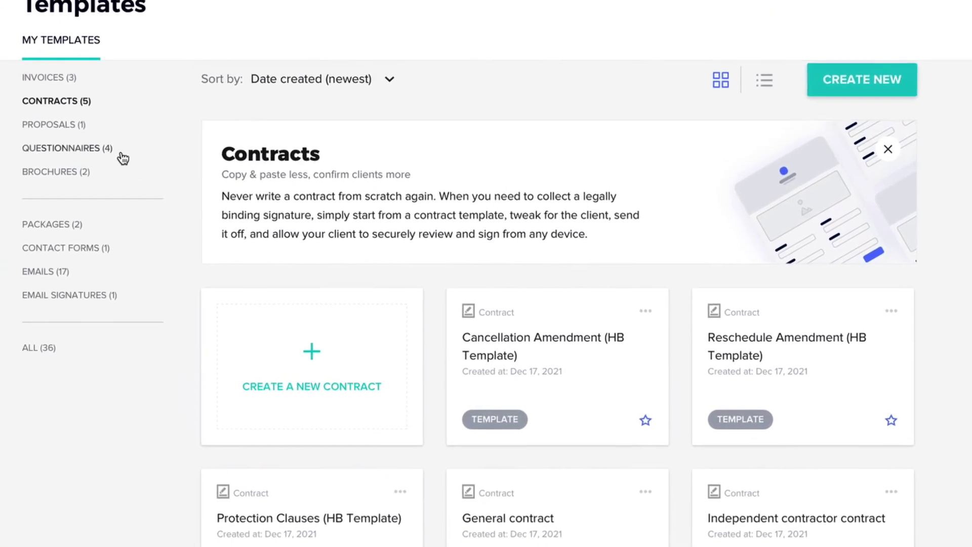
left_click(9, 18)
left_click(114, 168)
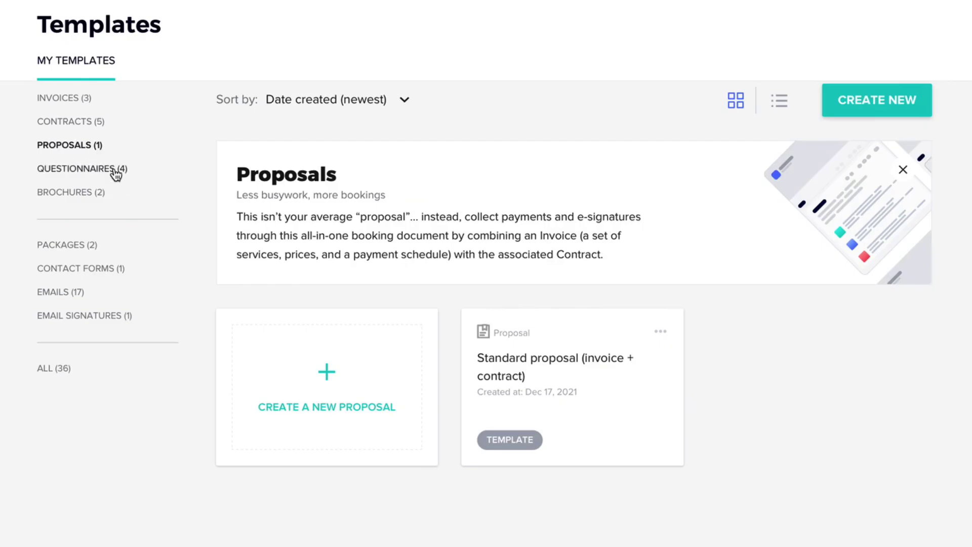
scroll(368, 377, "down", 3)
scroll(367, 377, "up", 3)
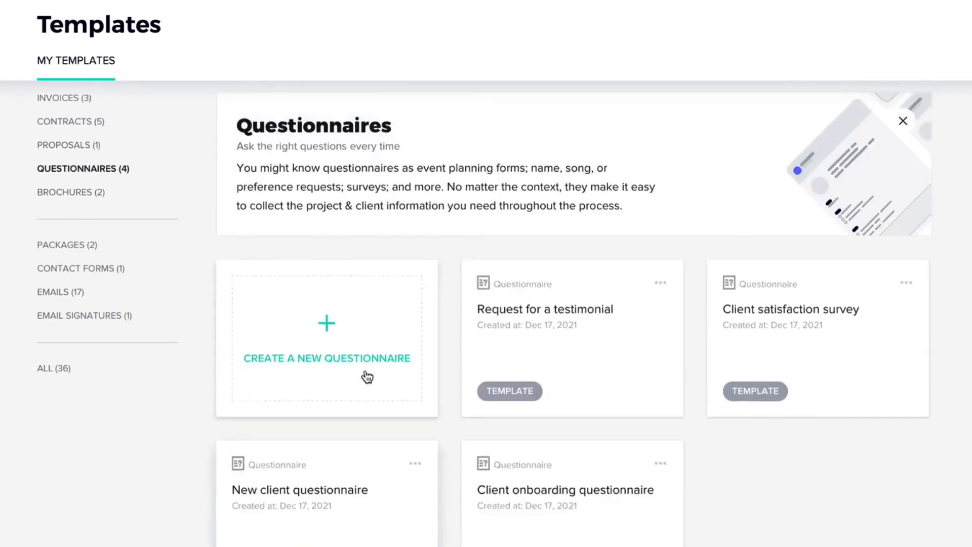
- Open the Training - Brochure Template HB from the brochures, examine its content, pricing and question blocks, and return to the templates
left_click(99, 192)
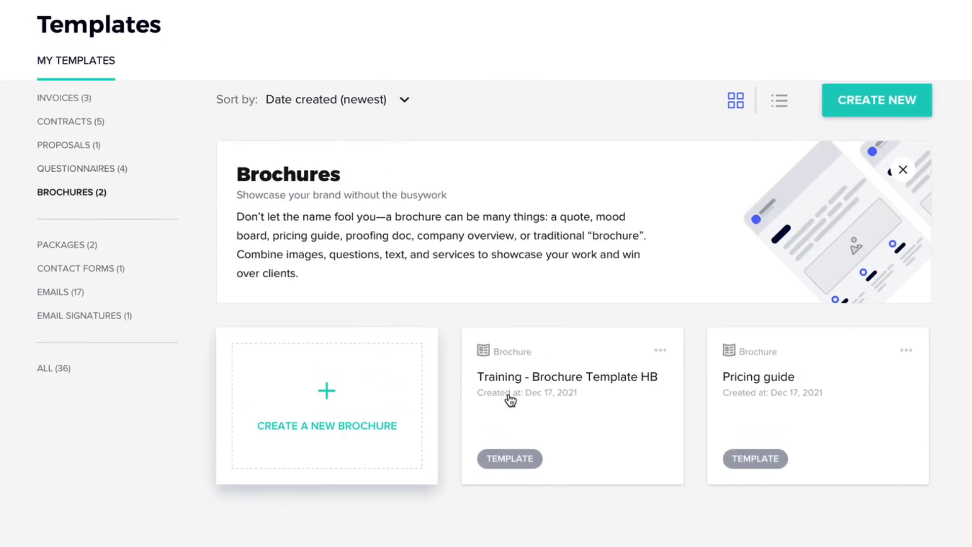
left_click(611, 379)
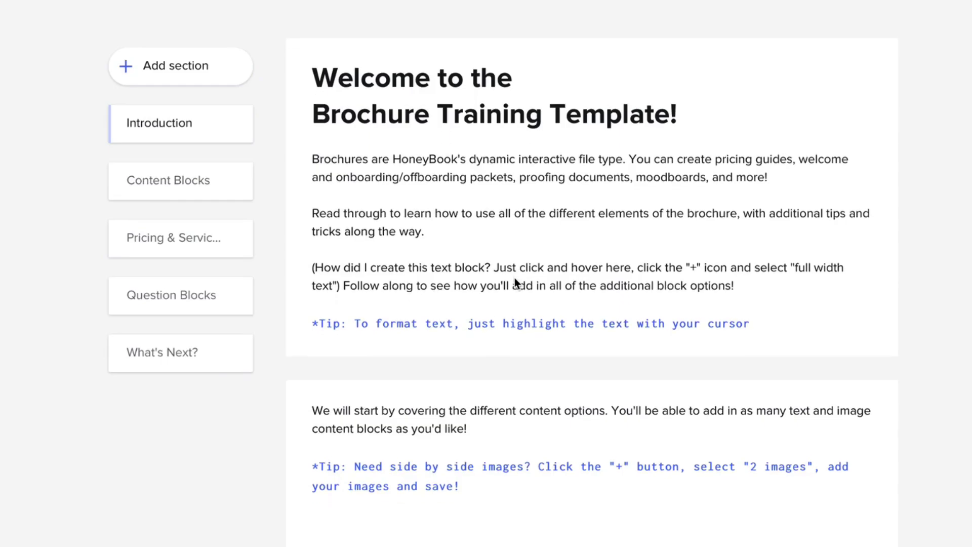
scroll(514, 284, "down", 3)
scroll(514, 278, "down", 5)
scroll(615, 157, "down", 8)
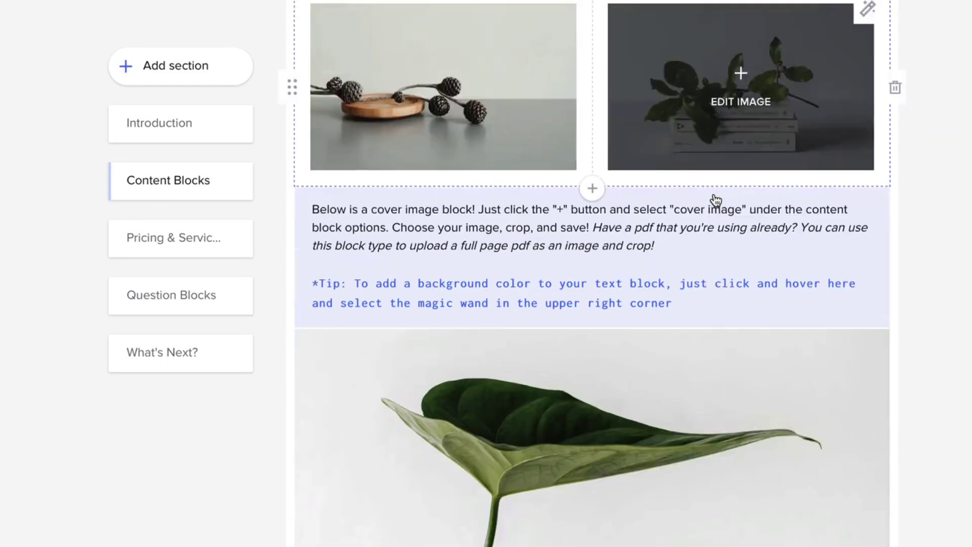
scroll(575, 460, "down", 20)
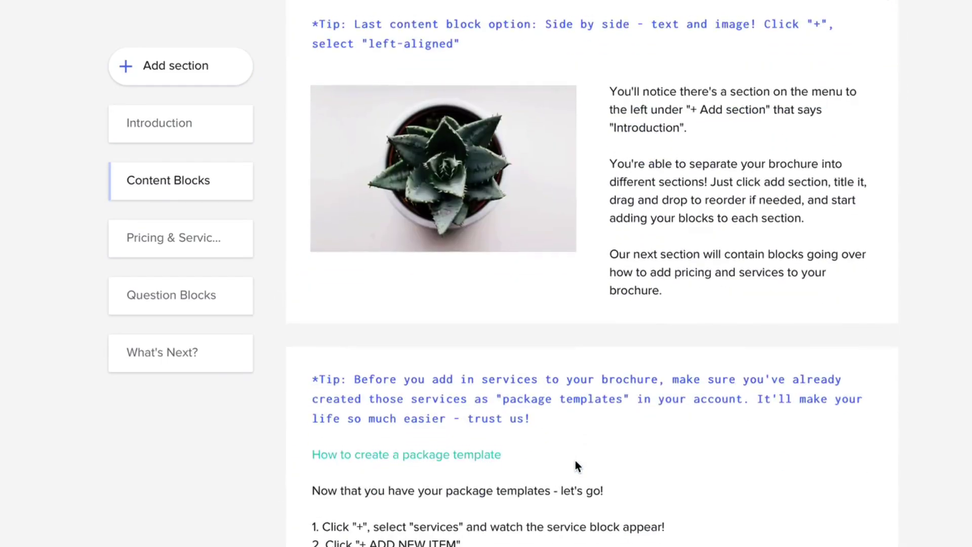
scroll(576, 461, "down", 3)
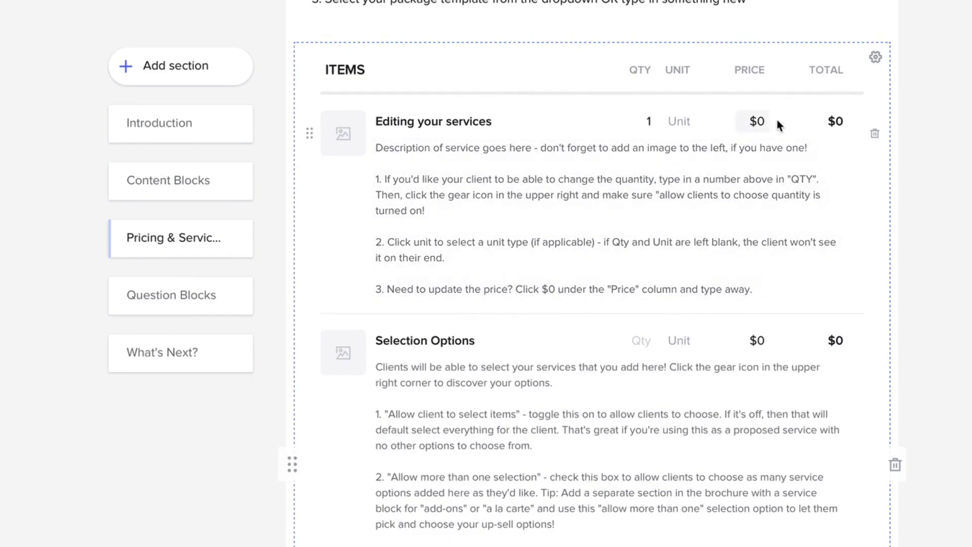
scroll(716, 282, "down", 10)
scroll(705, 267, "down", 10)
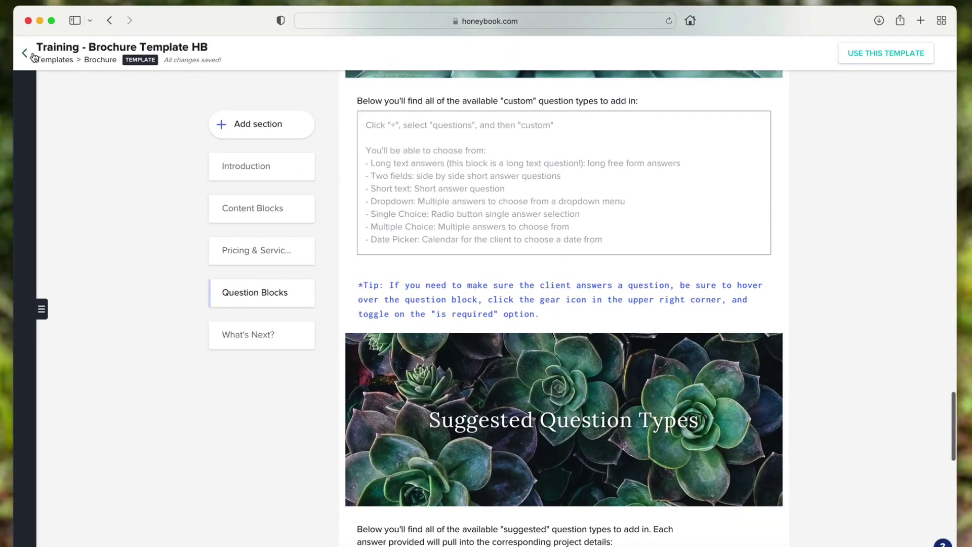
left_click(25, 54)
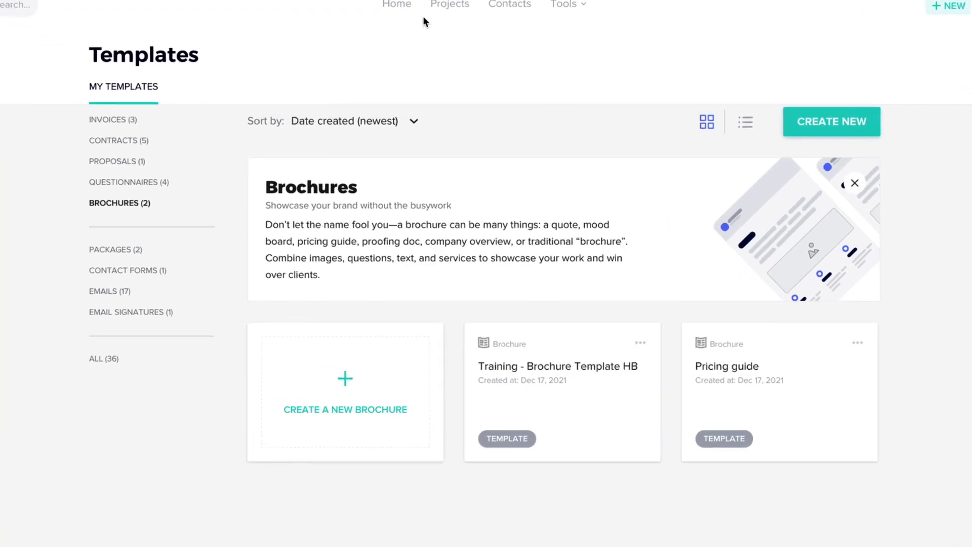
- Examine the package, contact form, email and email signature templates
left_click(81, 245)
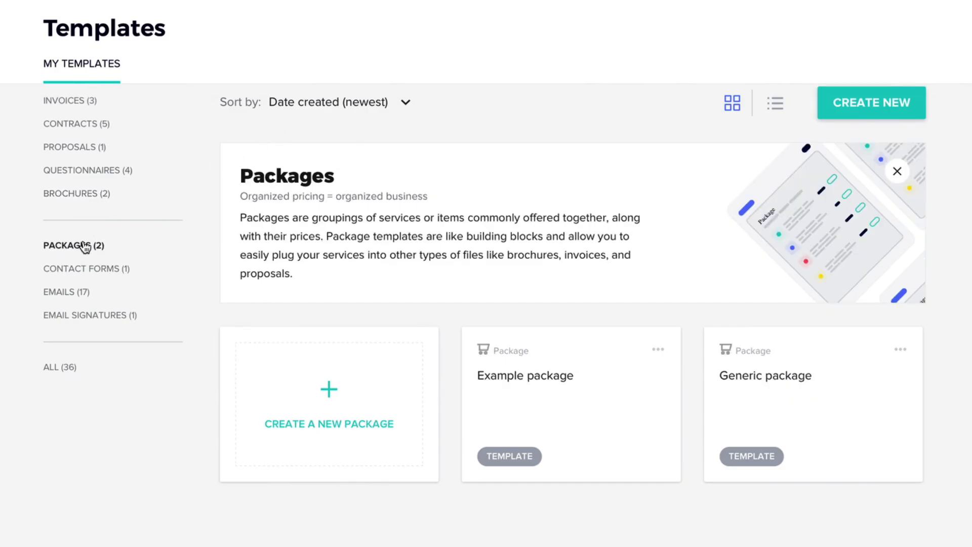
left_click(45, 269)
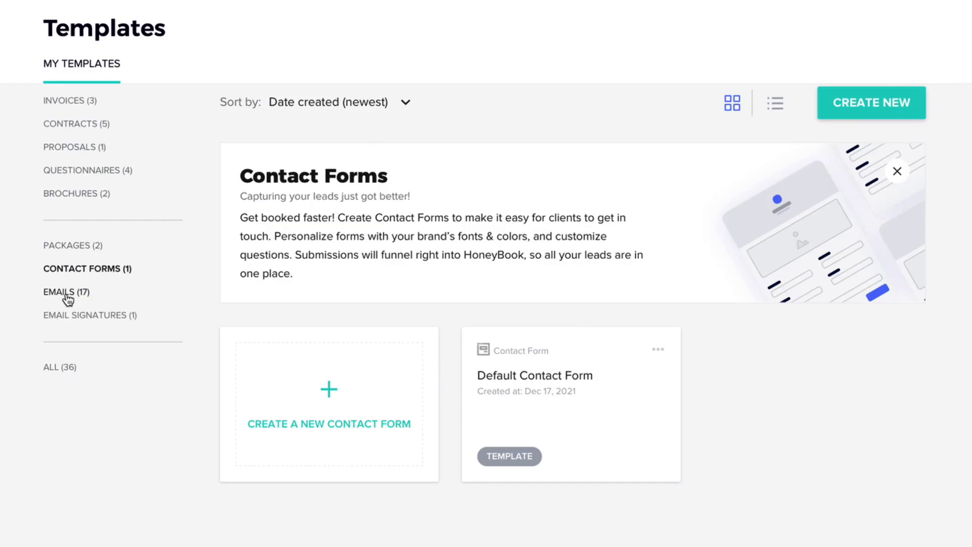
left_click(68, 299)
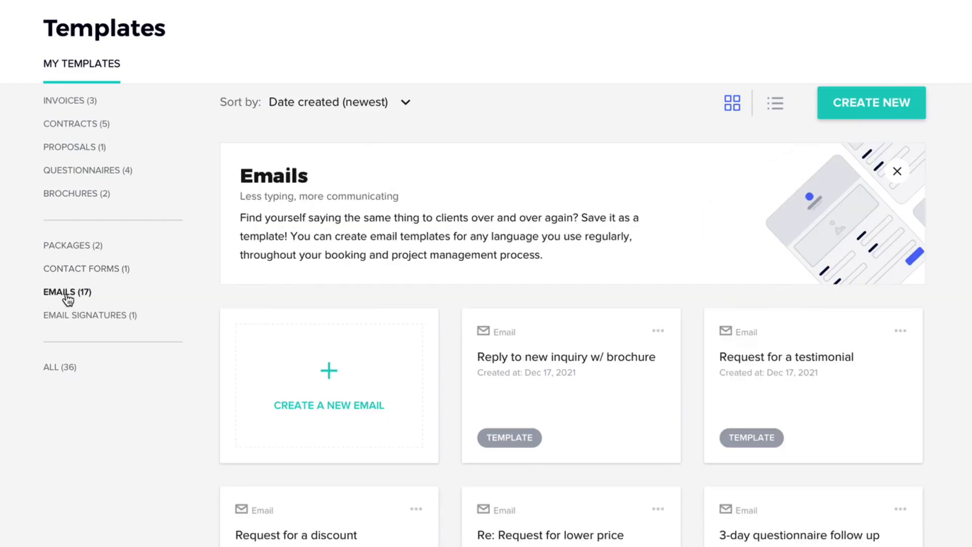
left_click(86, 317)
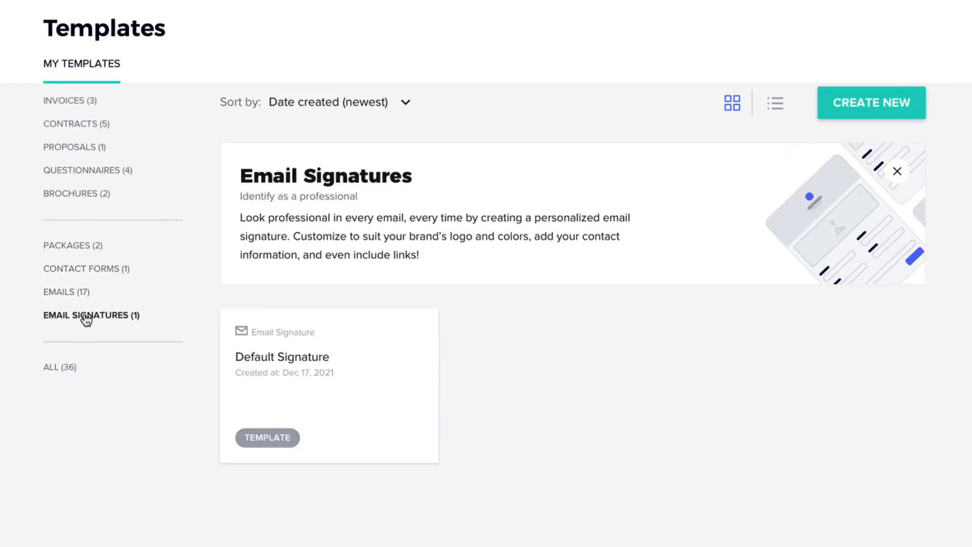
- Browse all templates together and switch their display to the list view
left_click(58, 370)
scroll(547, 454, "down", 3)
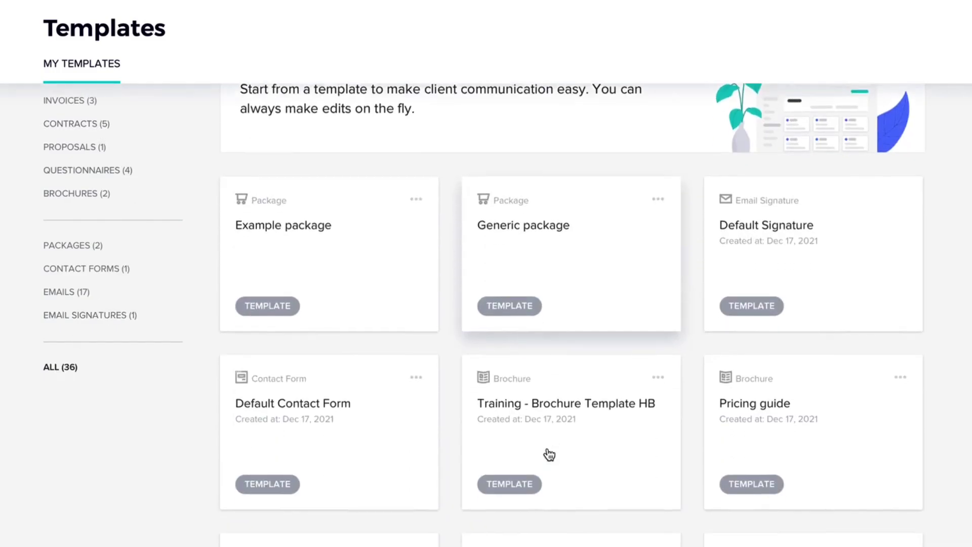
scroll(549, 454, "down", 10)
scroll(549, 454, "up", 15)
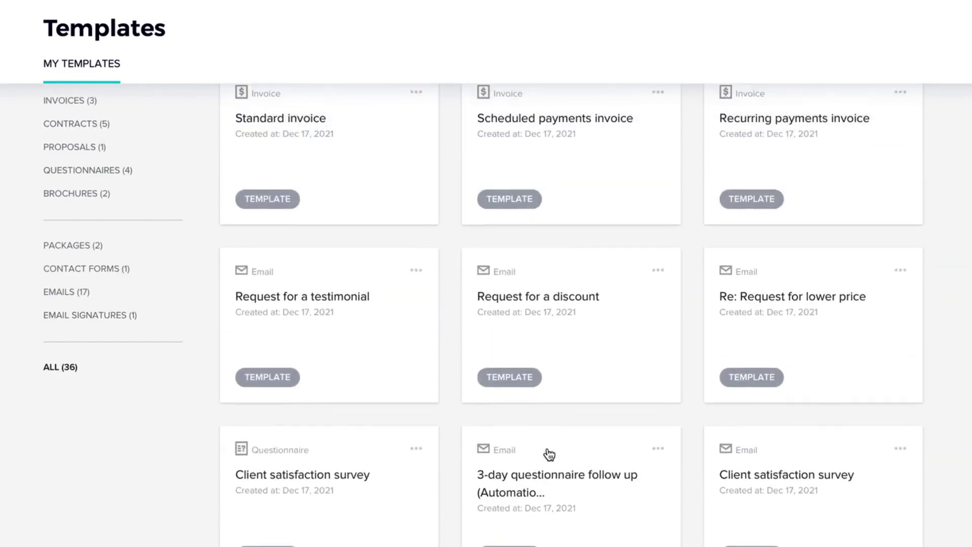
left_click(770, 102)
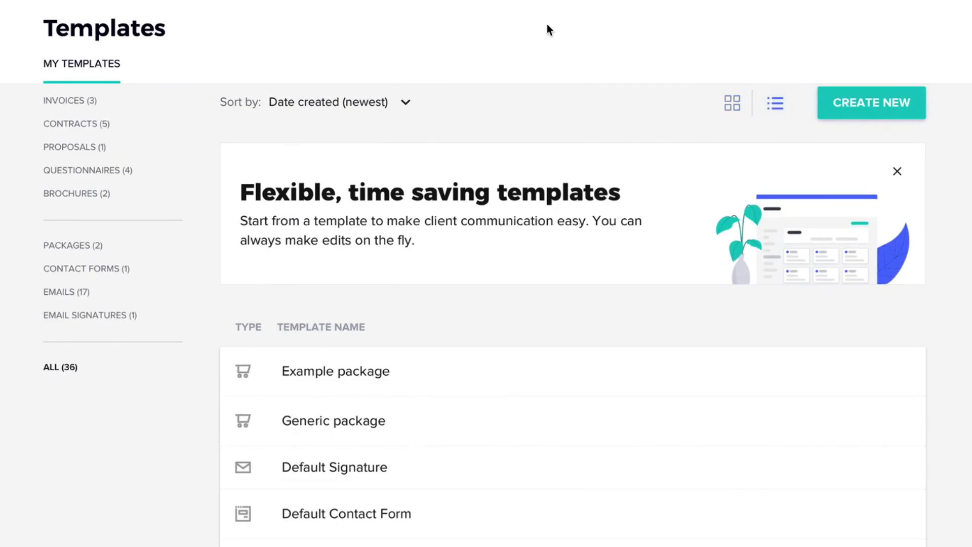
- Return to the home dashboard and open Workflows from its additional tools
left_click(547, 1)
left_click(13, 20)
left_click(466, 511)
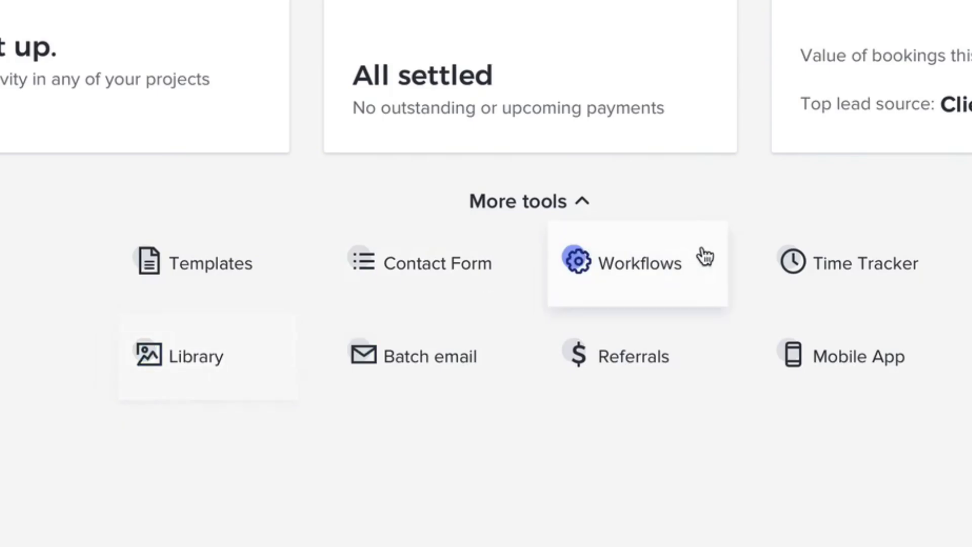
left_click(680, 265)
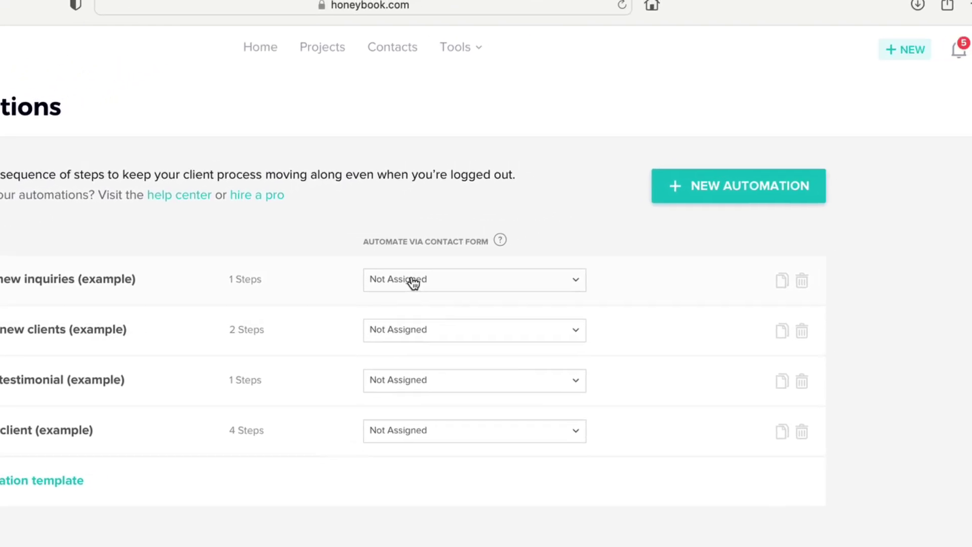
- Examine the unread notifications, close them, and return to the home dashboard
left_click(882, 82)
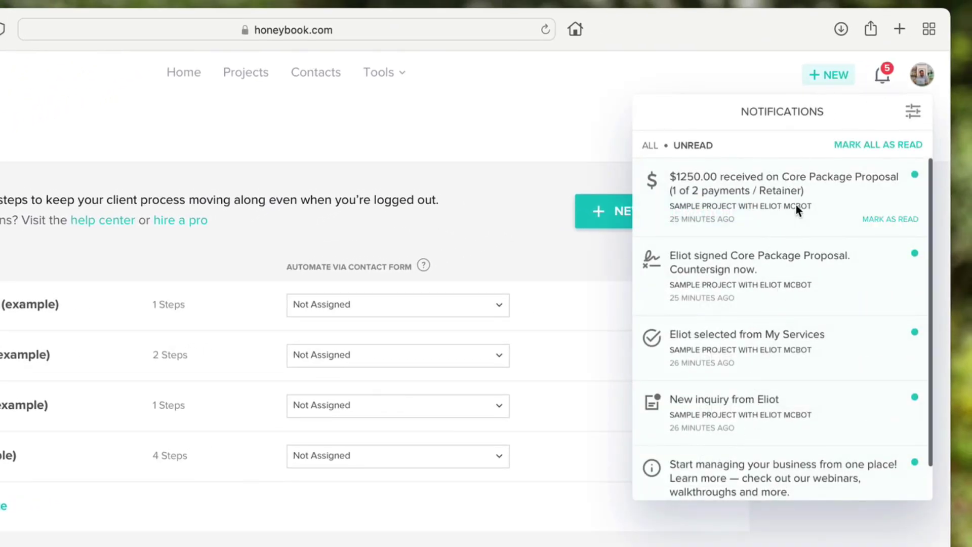
left_click(492, 354)
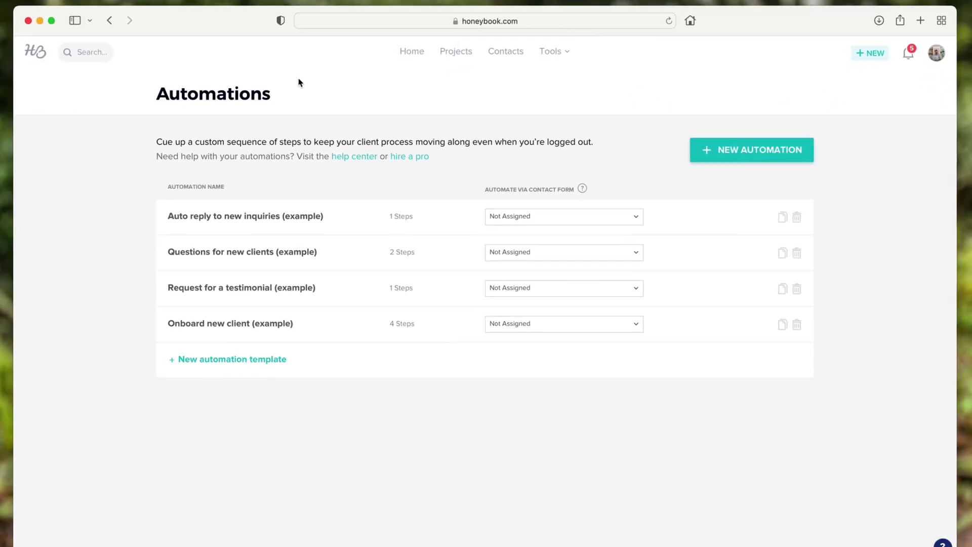
left_click(43, 59)
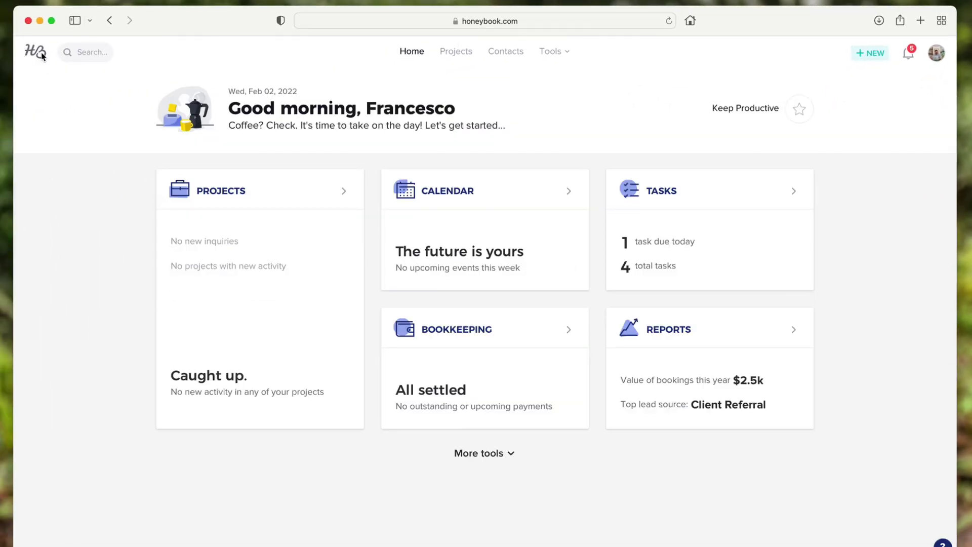
- Check Referrals and the Mobile App offer among the home dashboard's additional tools, and close the app offer
left_click(514, 452)
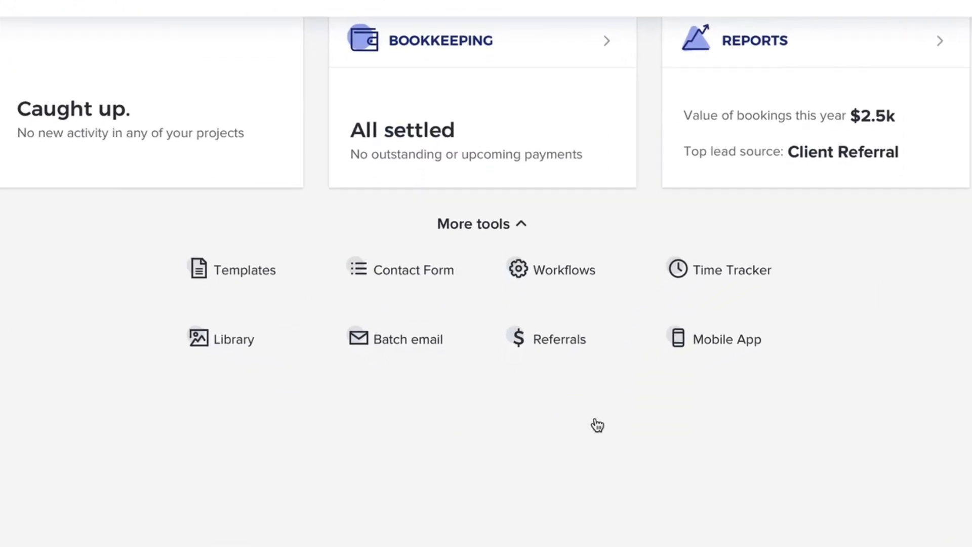
left_click(582, 343)
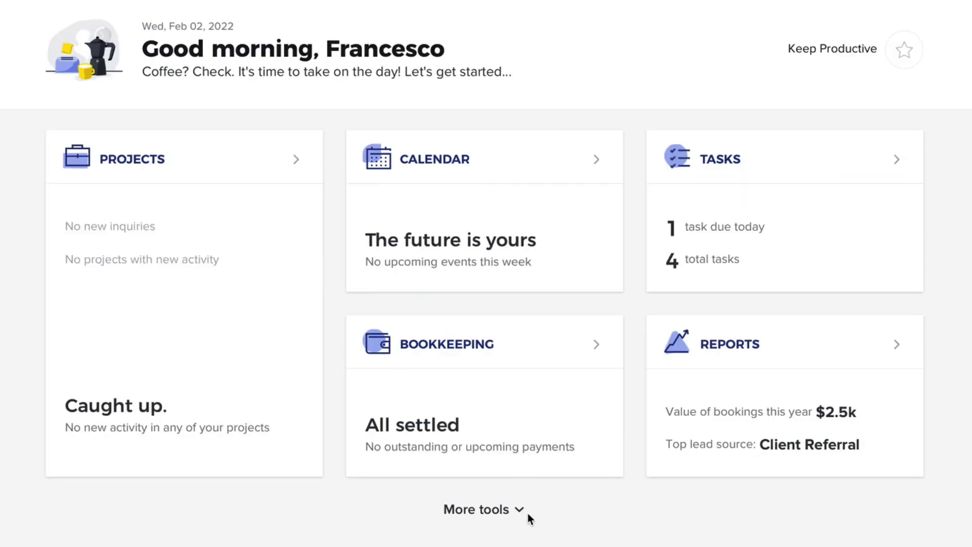
left_click(531, 519)
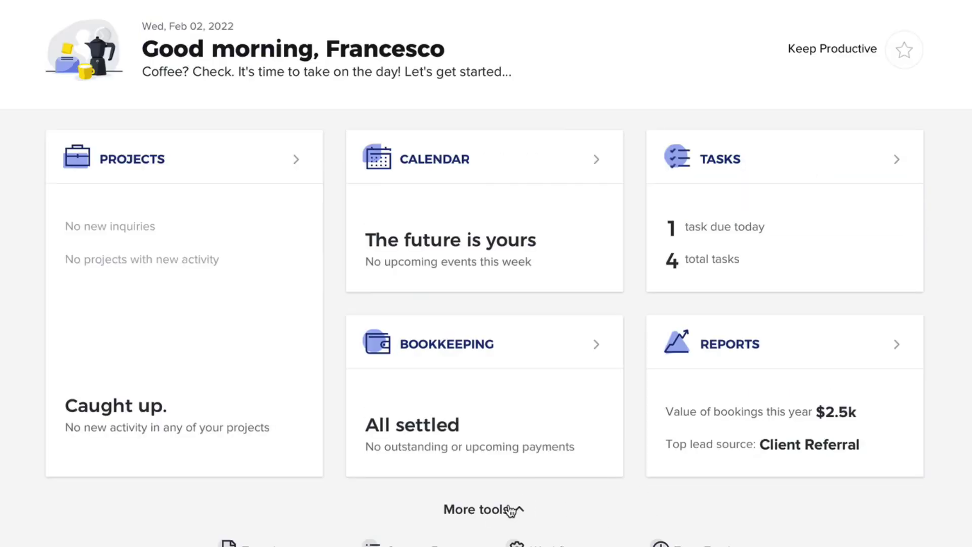
scroll(515, 481, "down", 2)
left_click(694, 522)
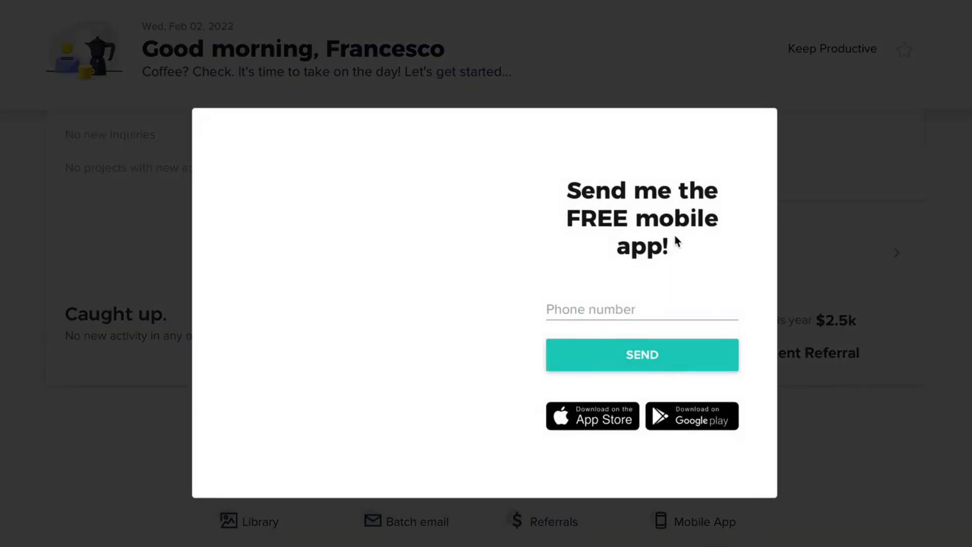
left_click(834, 120)
scroll(647, 220, "up", 3)
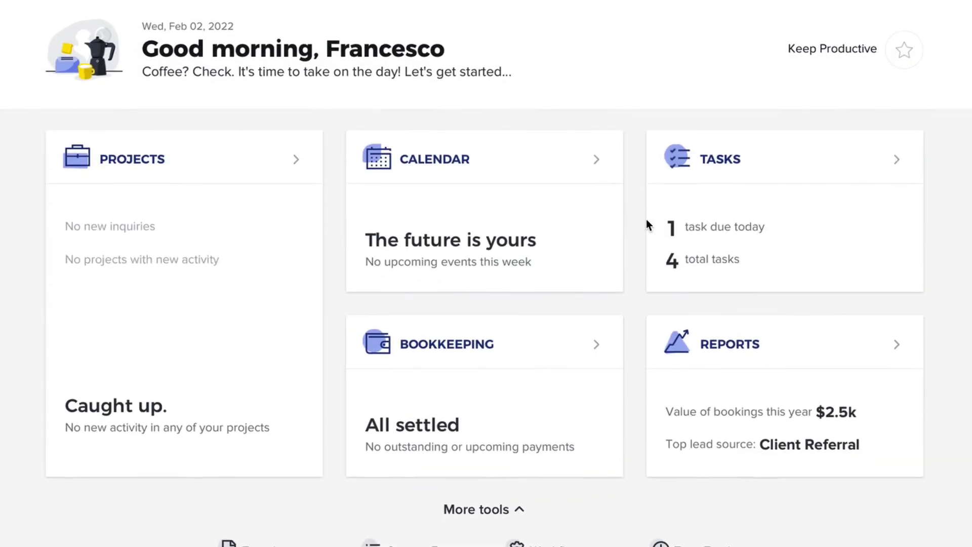
left_click(577, 2)
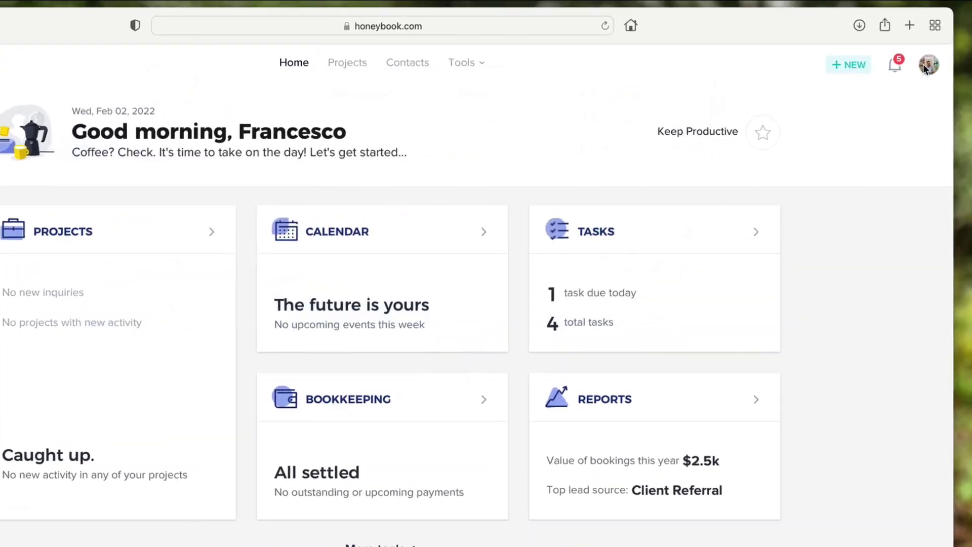
- Open the company settings and examine the brand elements, email signature, company description, social links and location fields
left_click(937, 53)
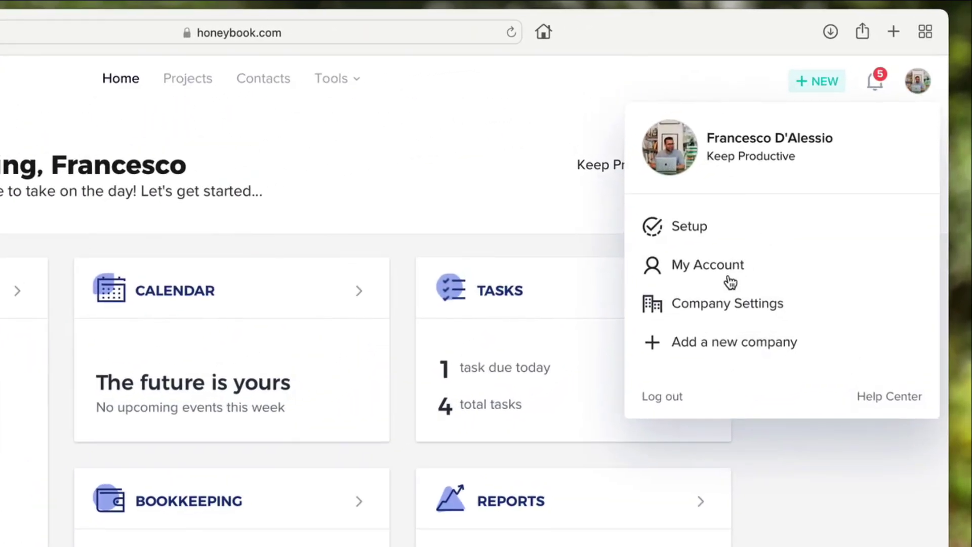
left_click(729, 306)
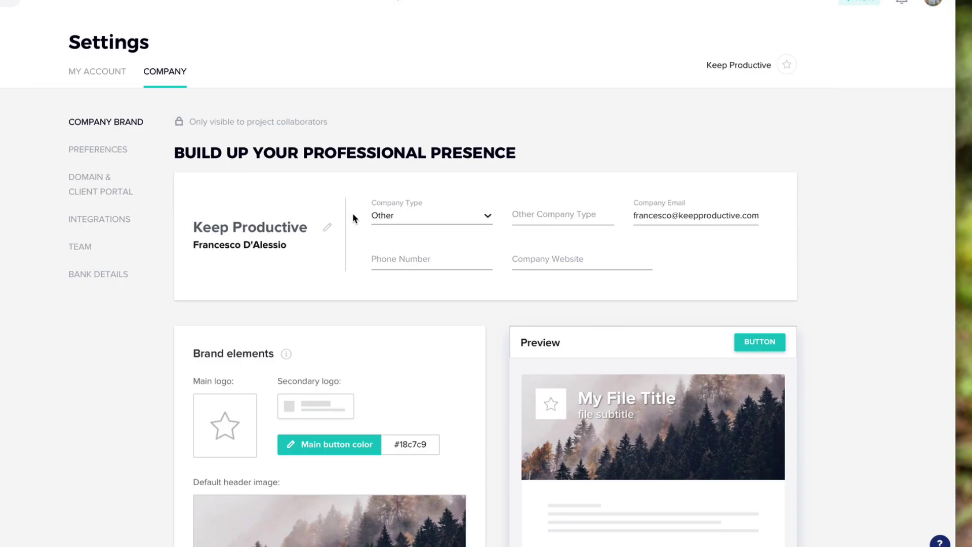
scroll(353, 218, "down", 4)
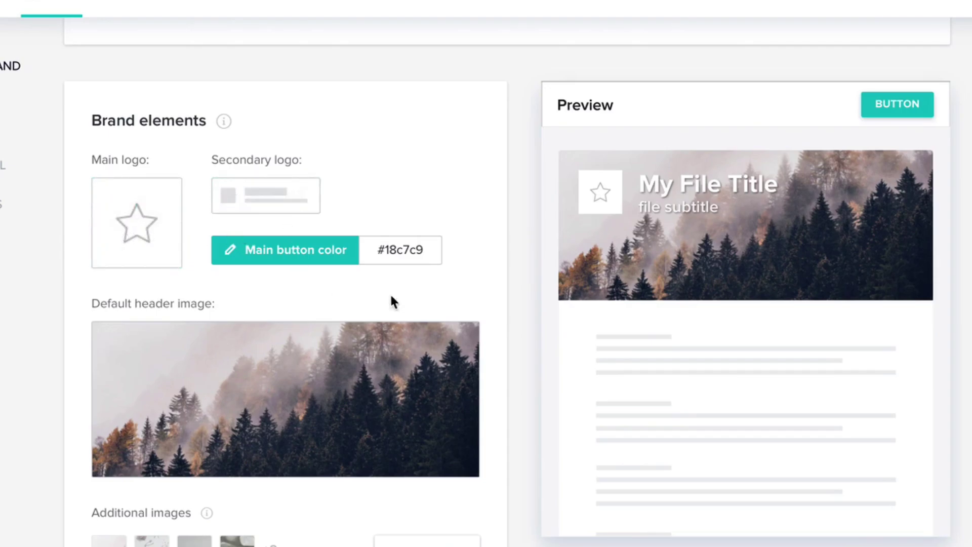
scroll(456, 363, "down", 10)
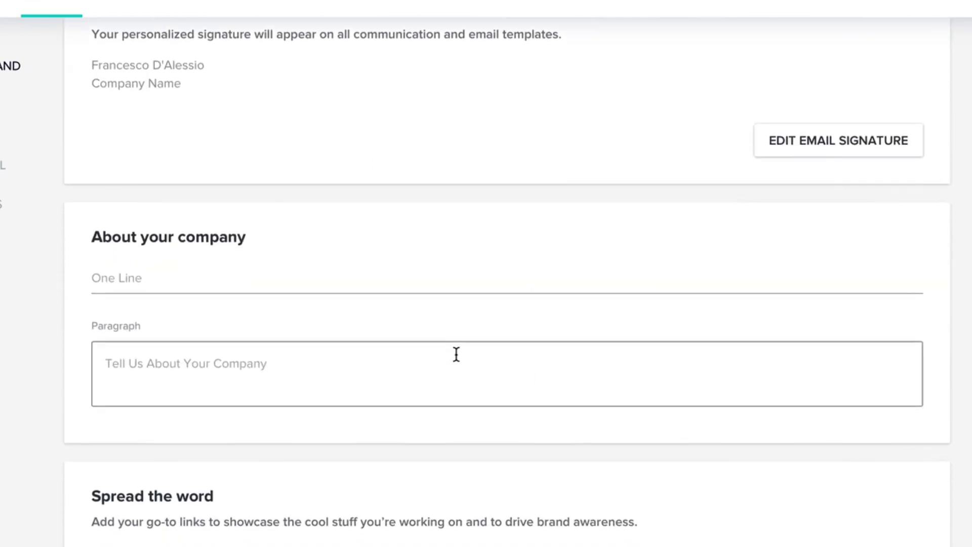
scroll(456, 354, "down", 4)
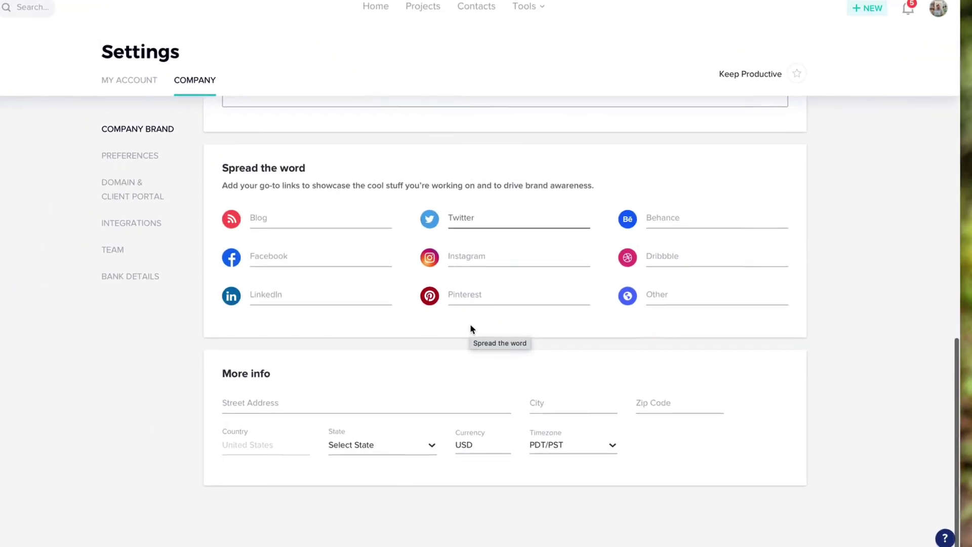
- Examine the Domain & Client Portal settings, including the portal URL and the login screen preview
left_click(149, 198)
scroll(334, 286, "down", 4)
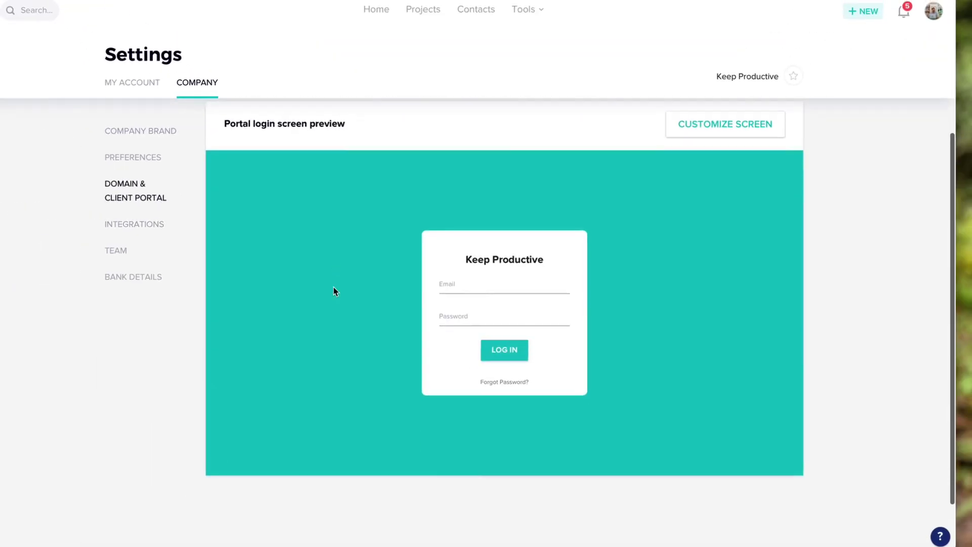
scroll(354, 253, "up", 3)
scroll(365, 334, "down", 2)
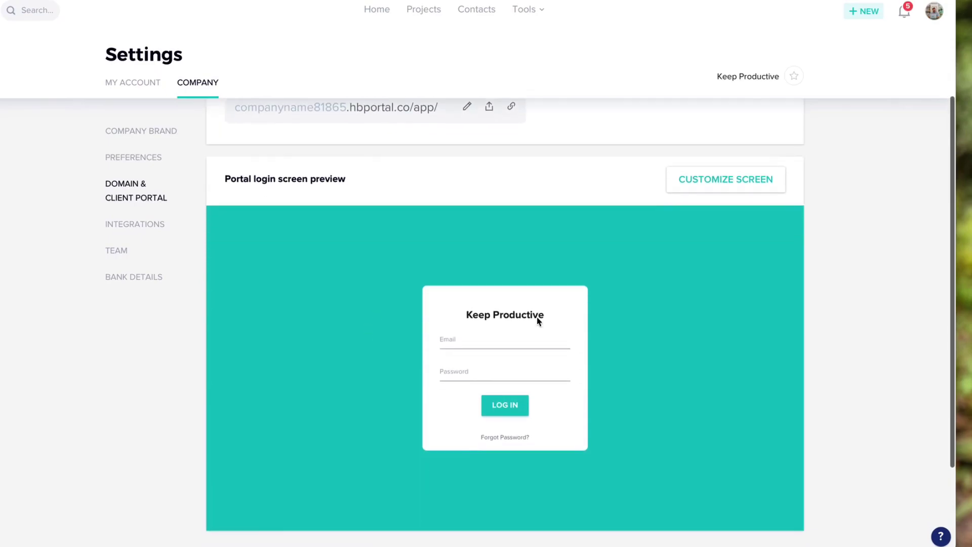
scroll(499, 276, "down", 3)
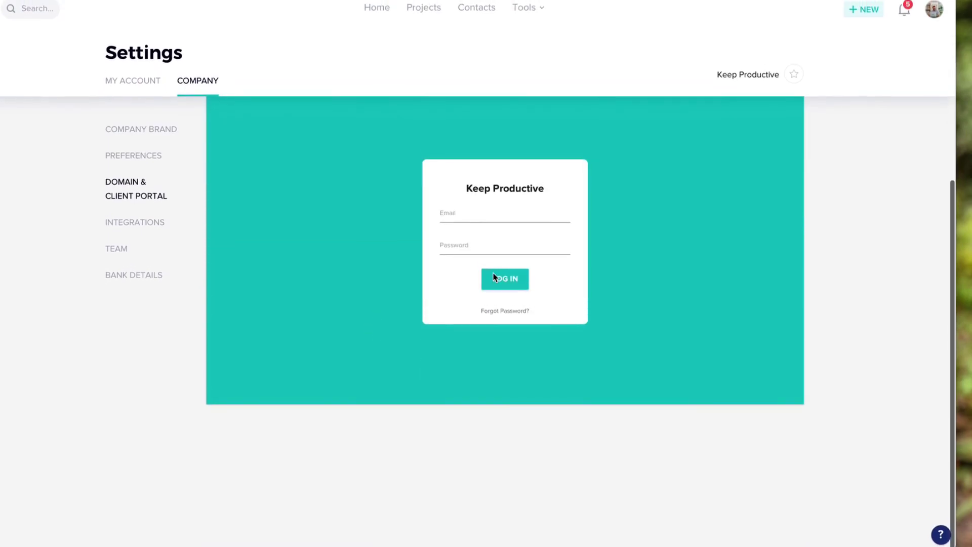
scroll(441, 259, "up", 6)
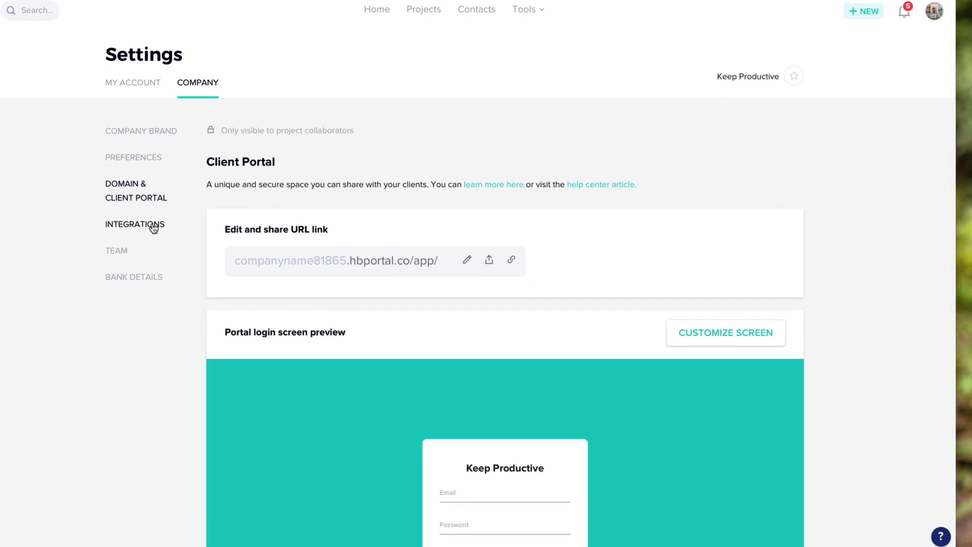
- Review the company preferences, team and personal account settings, and return to the home dashboard
left_click(150, 161)
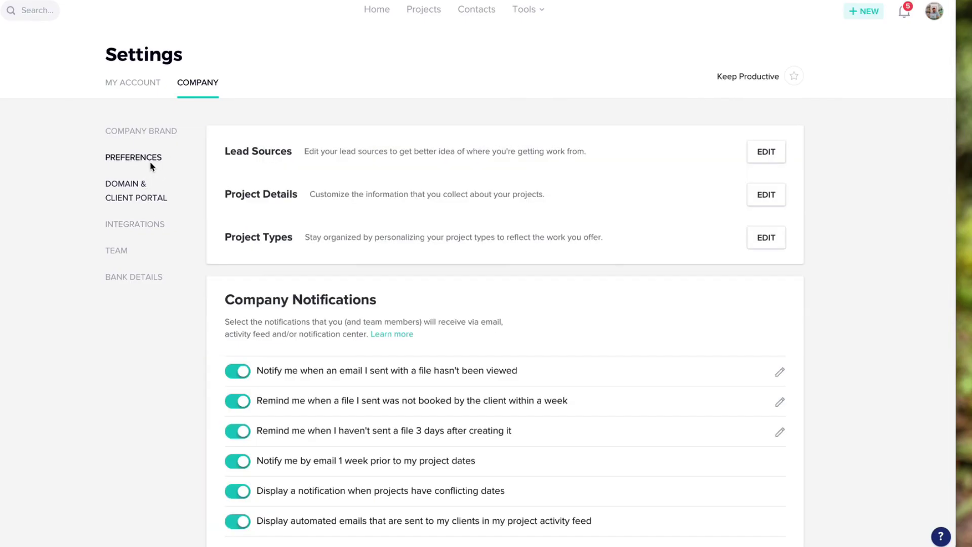
scroll(262, 273, "down", 15)
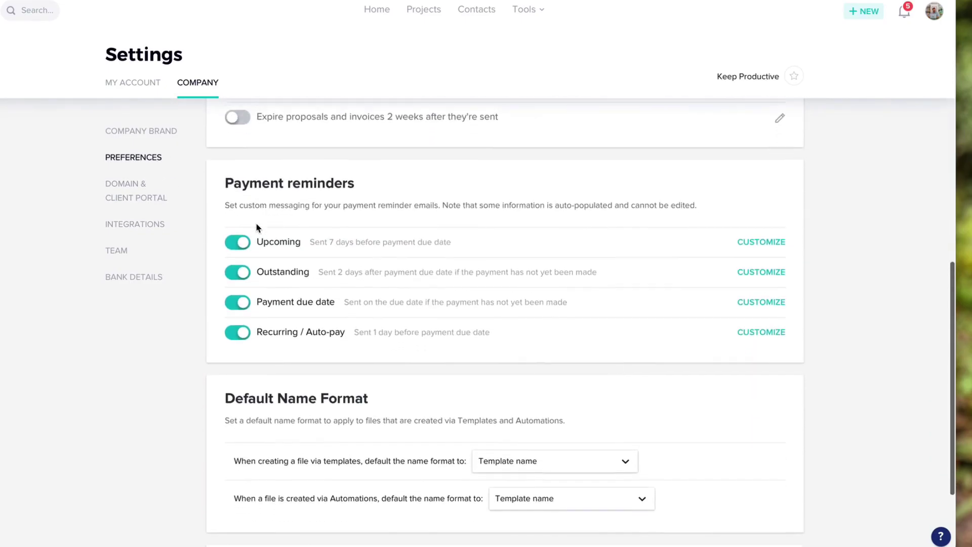
left_click(118, 249)
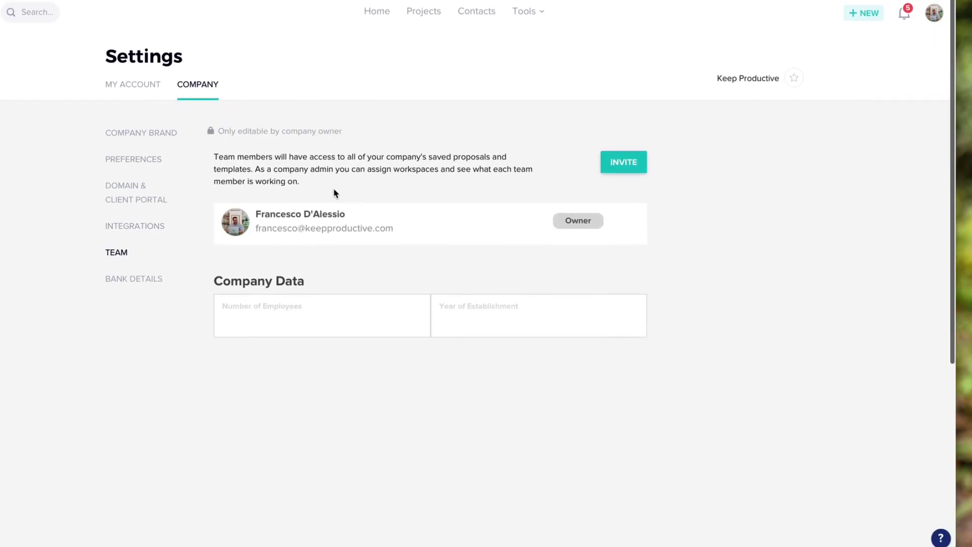
left_click(153, 83)
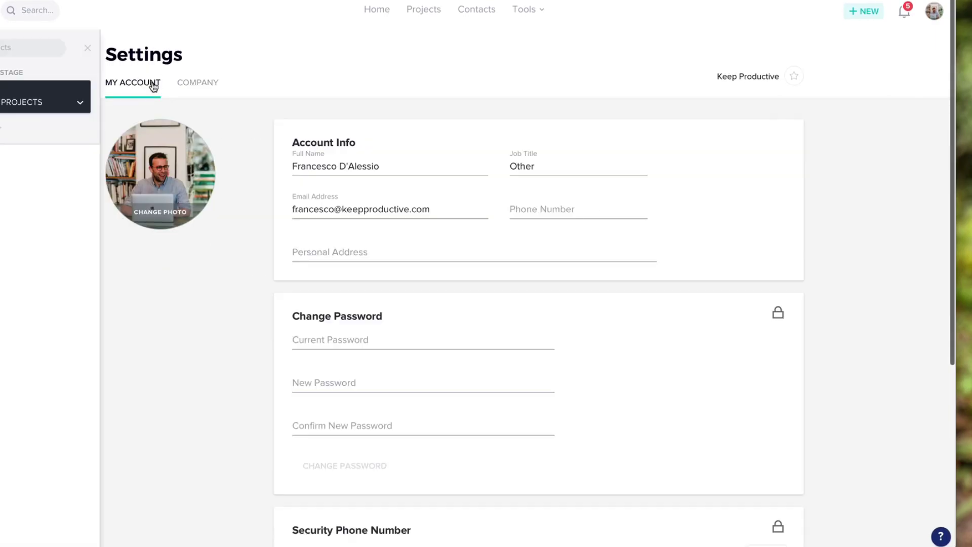
left_click(384, 9)
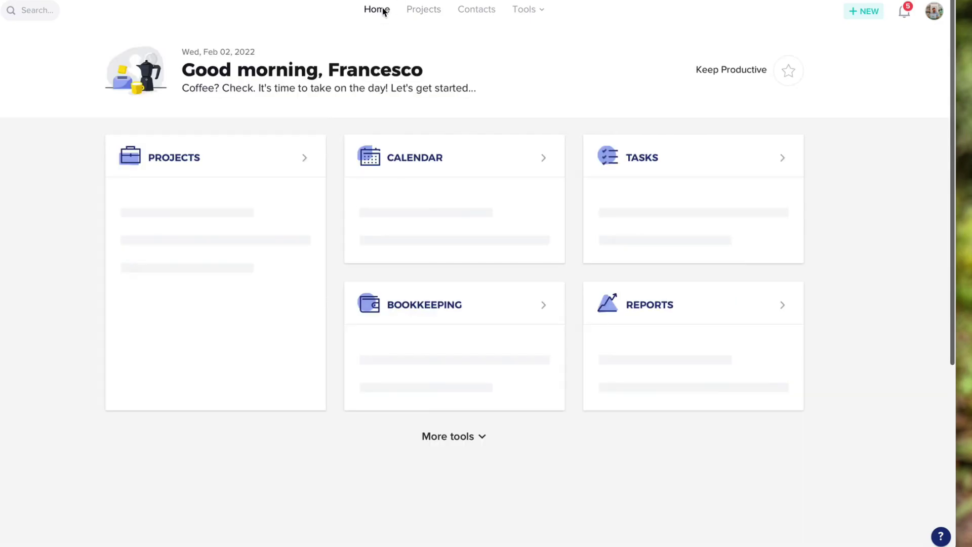
left_click(872, 14)
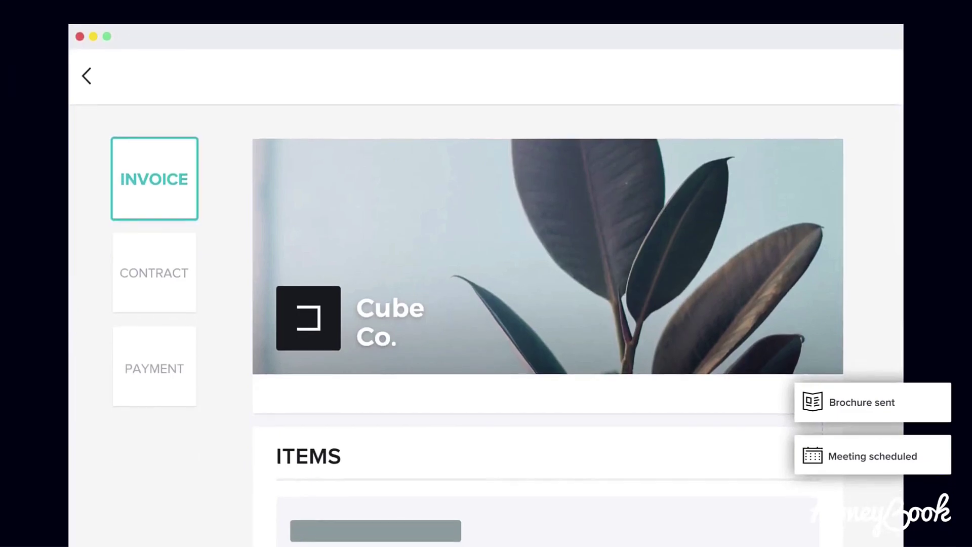
left_click(166, 384)
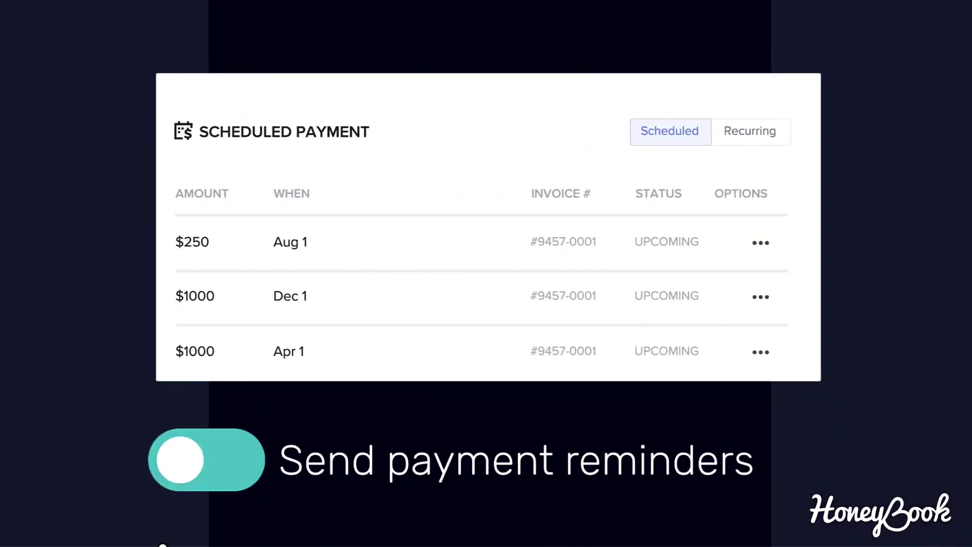
left_click(185, 464)
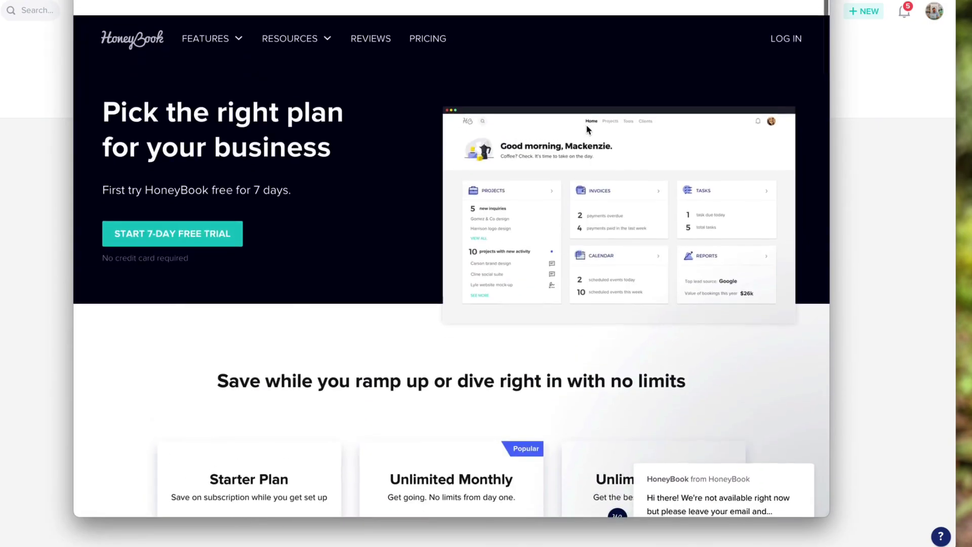
- Examine the HoneyBook pricing page, comparing the Starter, Unlimited Monthly and Unlimited Annual plans and the transaction fees
scroll(587, 130, "down", 7)
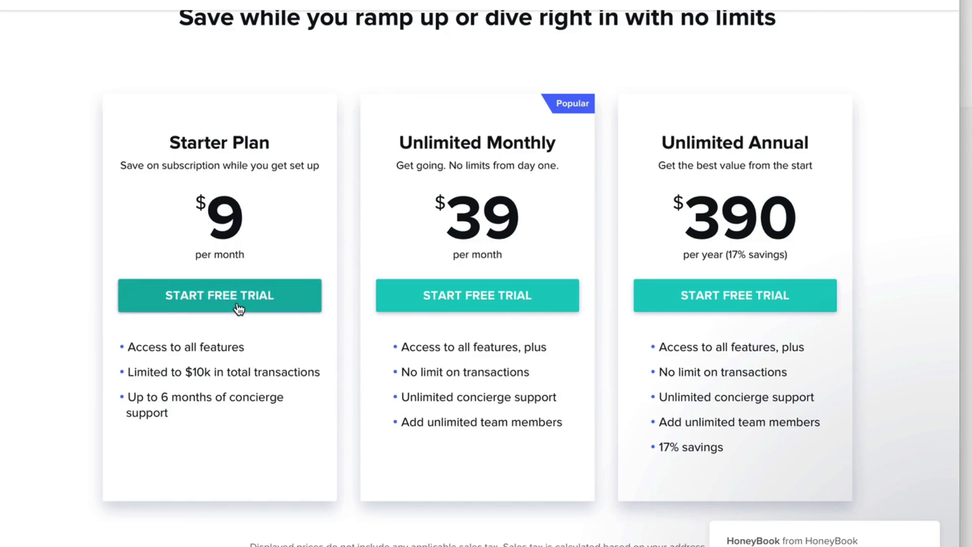
scroll(218, 276, "down", 1)
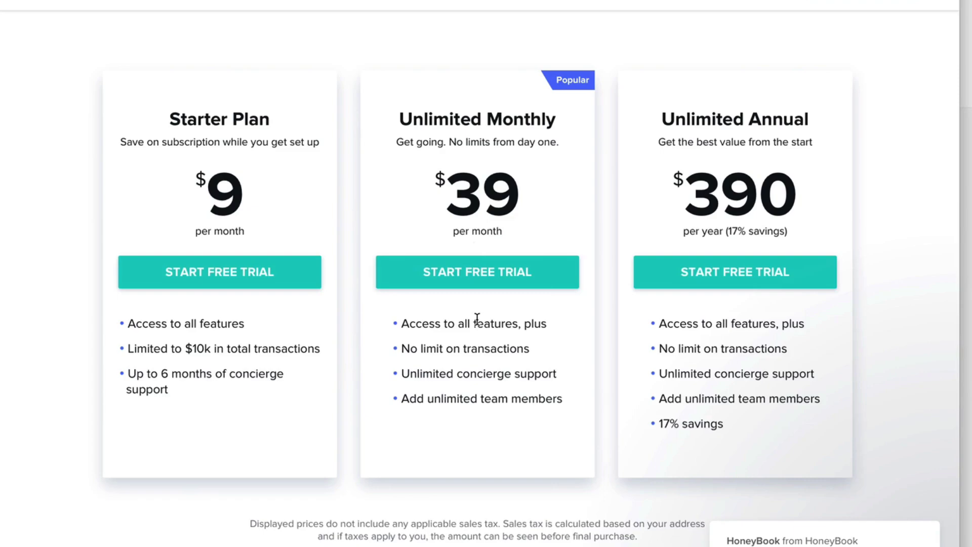
scroll(489, 395, "down", 6)
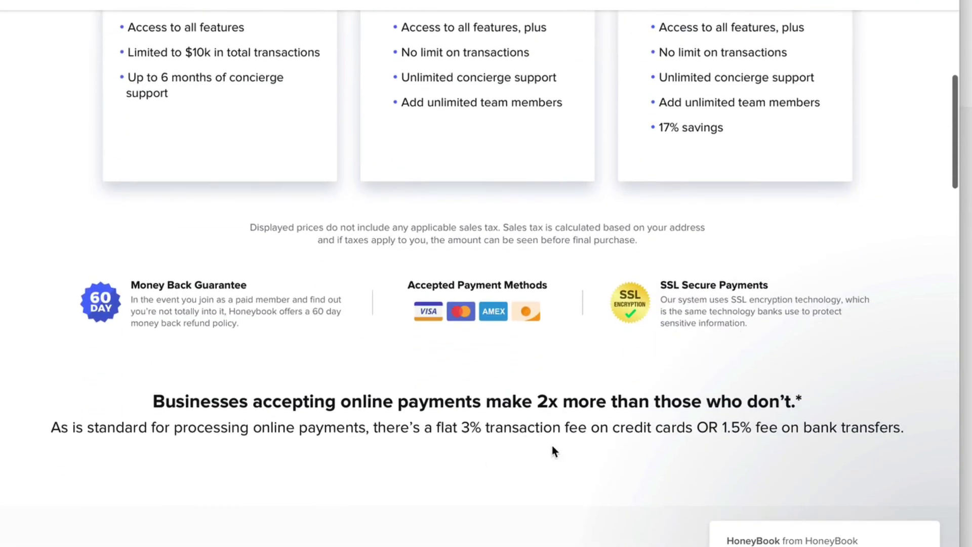
scroll(511, 401, "up", 5)
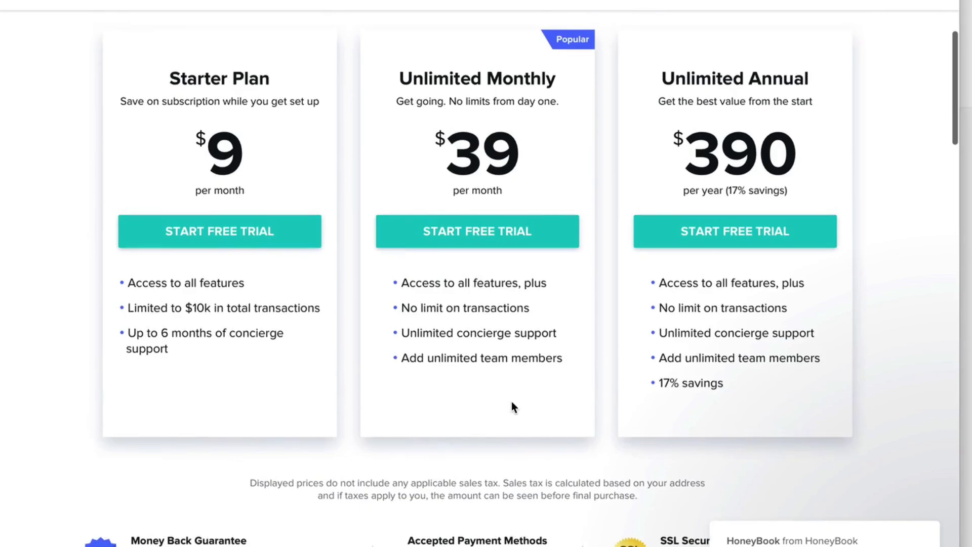
scroll(512, 401, "up", 1)
scroll(555, 373, "up", 1)
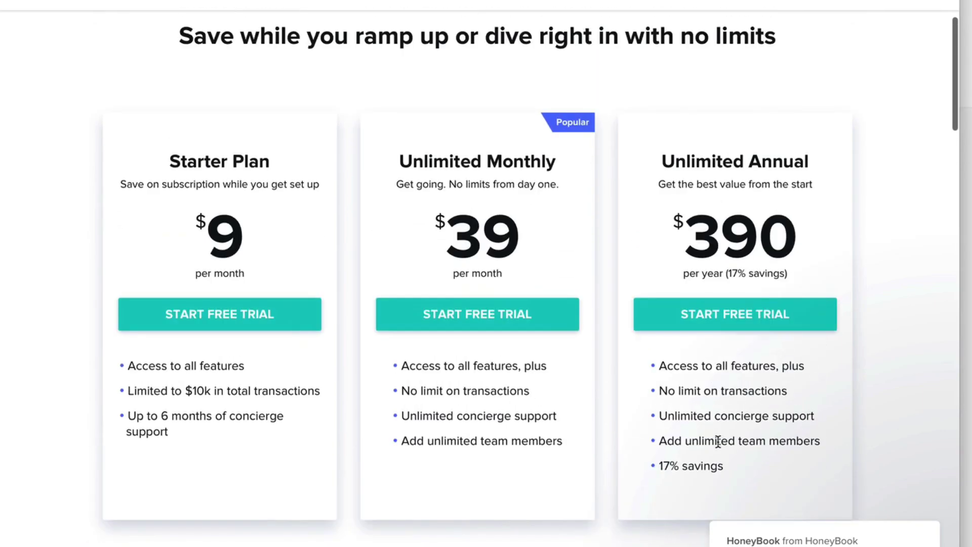